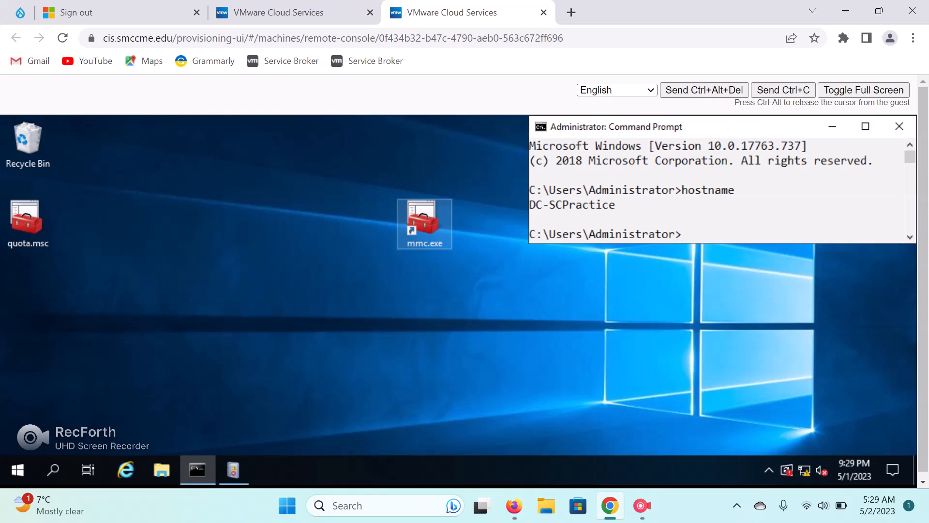
Launch an empty MMC console from the mmc.exe desktop icon.
{"action": "double_click", "coordinate": [425, 223]}
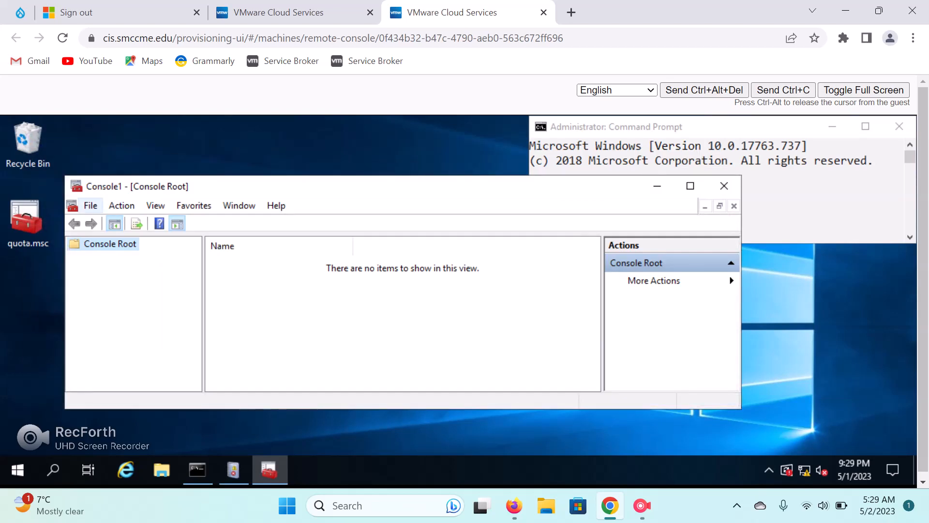
Open Add/Remove Snap-ins and add Active Directory Users and Computers.
{"action": "left_click", "coordinate": [91, 205]}
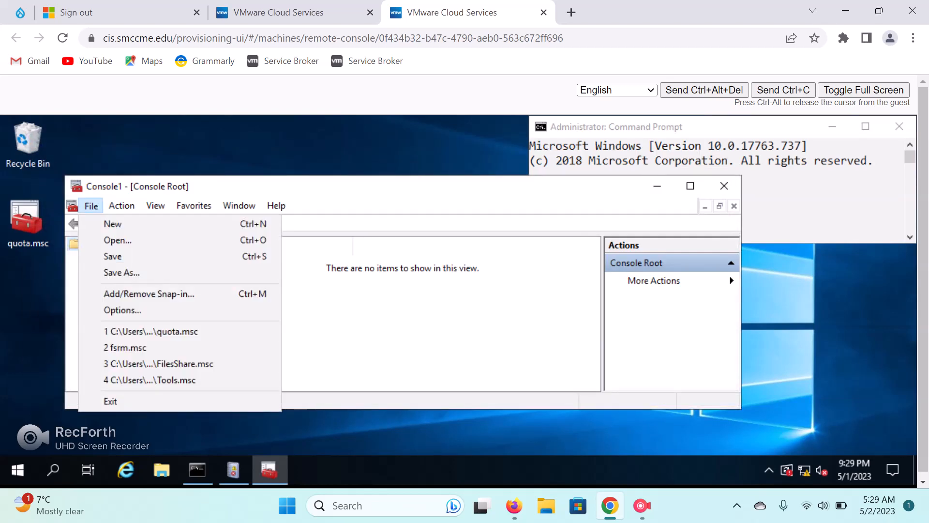
{"action": "key", "text": "Return"}
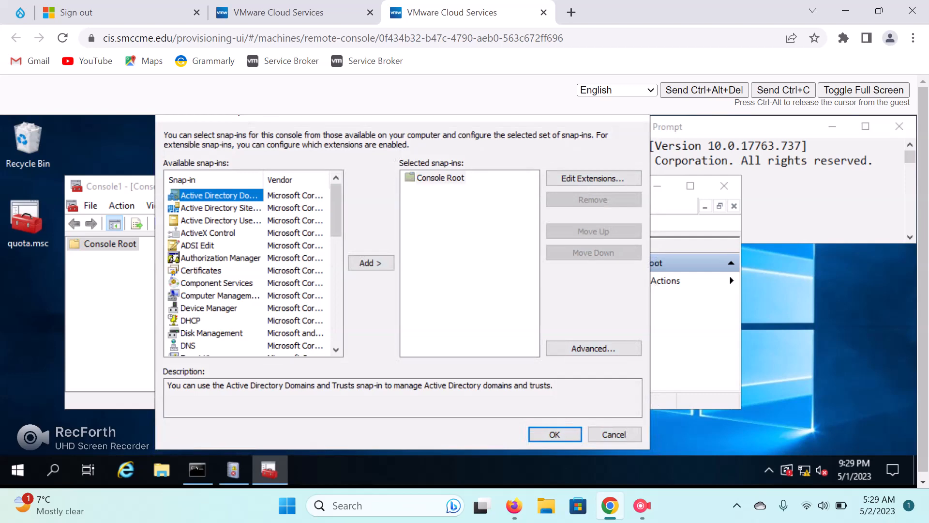
{"action": "left_click", "coordinate": [220, 221]}
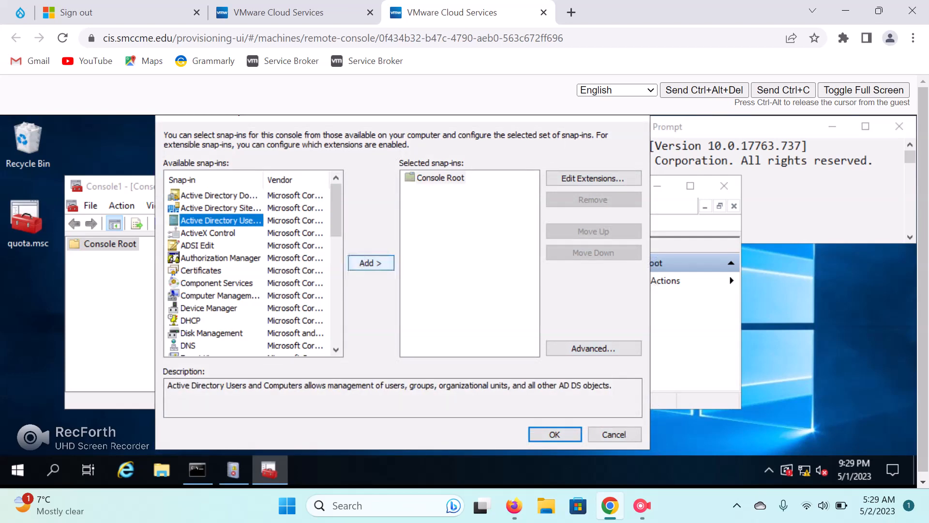
{"action": "left_click", "coordinate": [371, 263]}
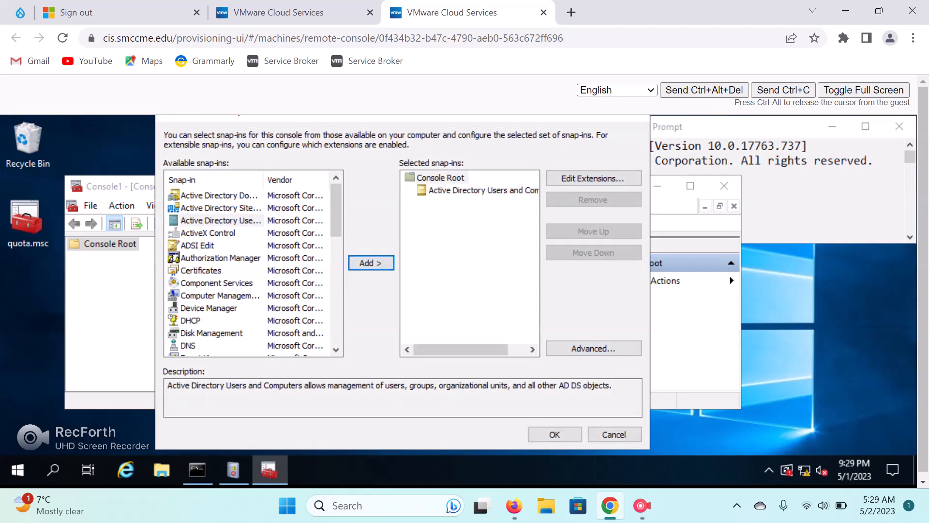
Add the Shared Folders snap-in for the local computer.
{"action": "scroll", "coordinate": [251, 269], "scroll_direction": "down", "scroll_amount": 1}
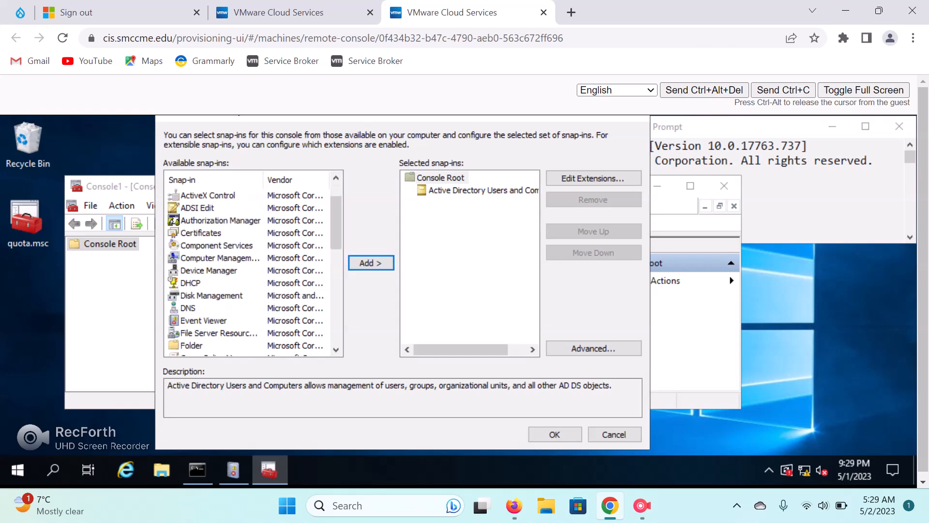
{"action": "scroll", "coordinate": [251, 269], "scroll_direction": "down", "scroll_amount": 1}
{"action": "scroll", "coordinate": [252, 269], "scroll_direction": "down", "scroll_amount": 2}
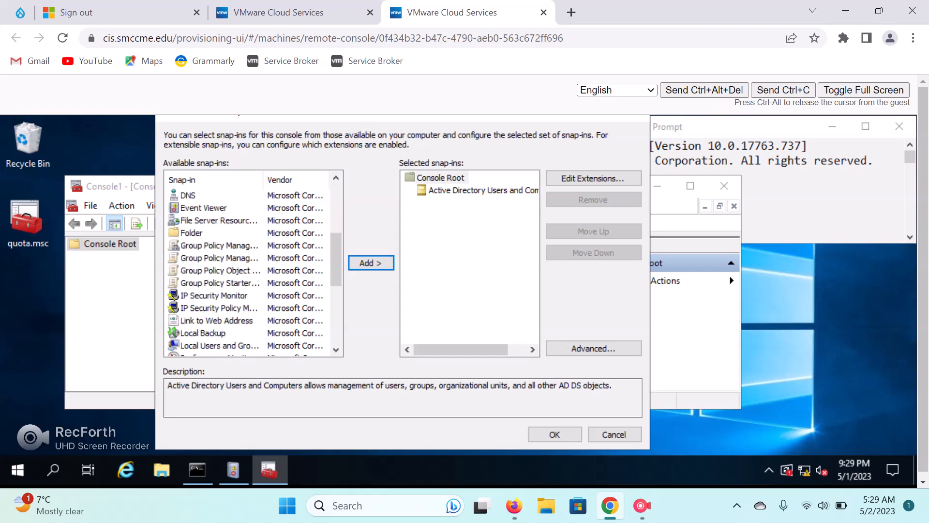
{"action": "scroll", "coordinate": [252, 269], "scroll_direction": "down", "scroll_amount": 4}
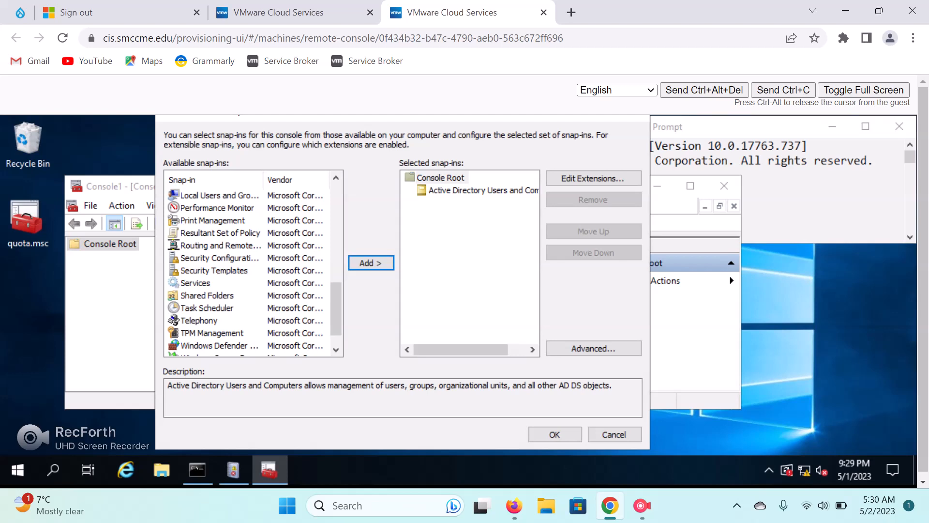
{"action": "left_click", "coordinate": [207, 296]}
{"action": "left_click", "coordinate": [371, 263]}
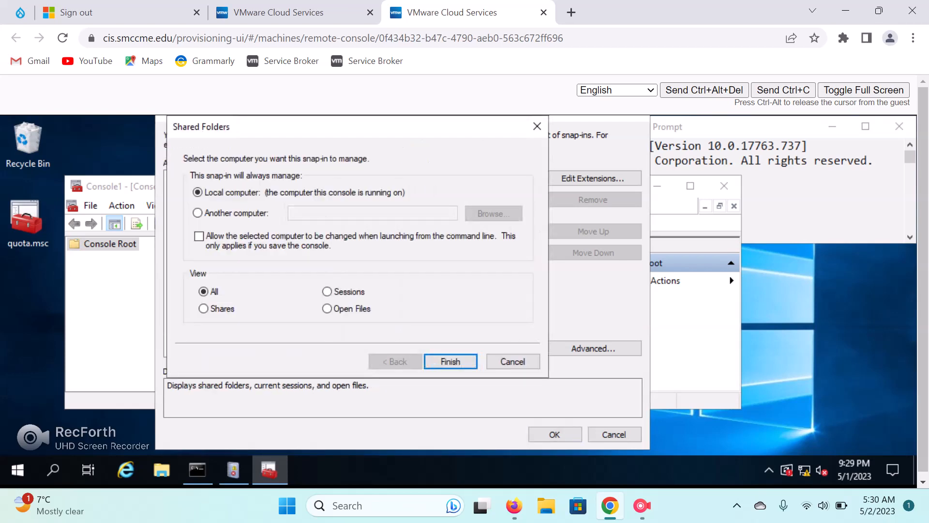
{"action": "left_click", "coordinate": [451, 361]}
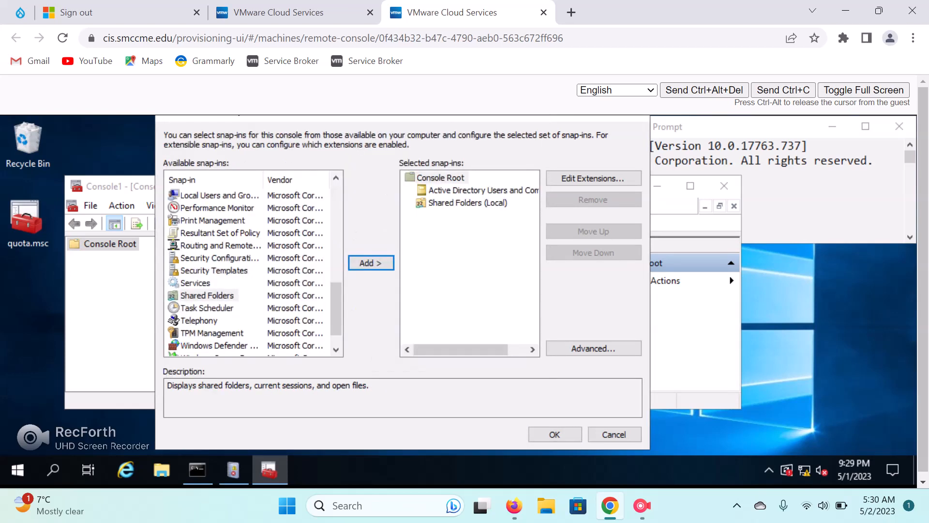
Add File Server Resource Manager and confirm the snap-in selection.
{"action": "scroll", "coordinate": [252, 271], "scroll_direction": "down", "scroll_amount": 1}
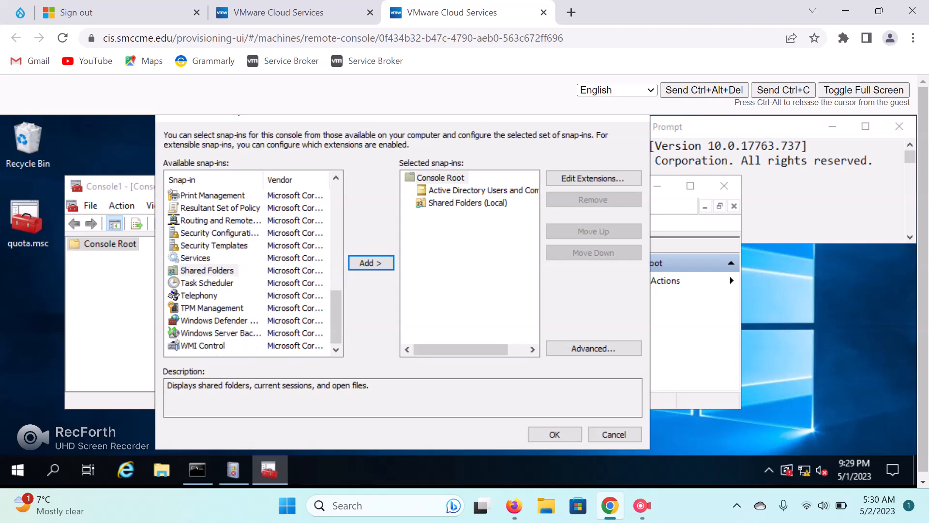
{"action": "scroll", "coordinate": [252, 271], "scroll_direction": "up", "scroll_amount": 2}
{"action": "scroll", "coordinate": [255, 271], "scroll_direction": "up", "scroll_amount": 3}
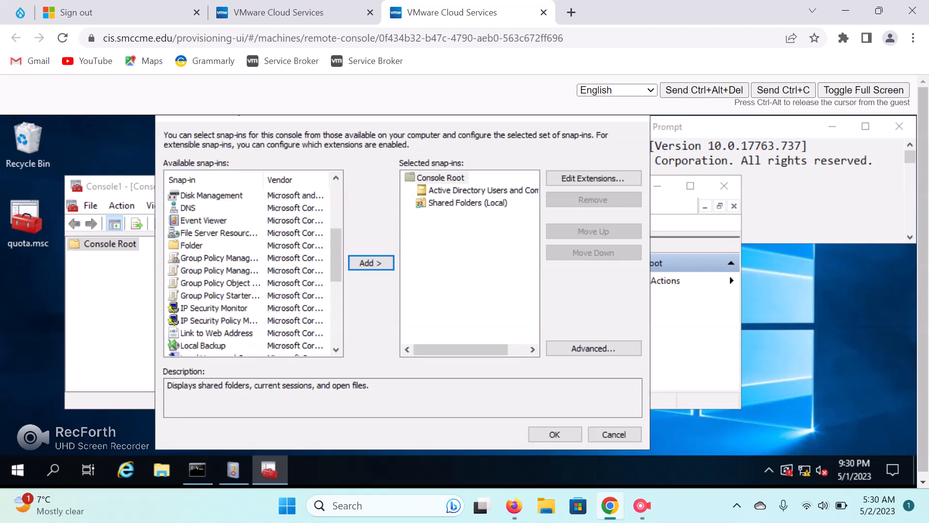
{"action": "scroll", "coordinate": [255, 273], "scroll_direction": "up", "scroll_amount": 2}
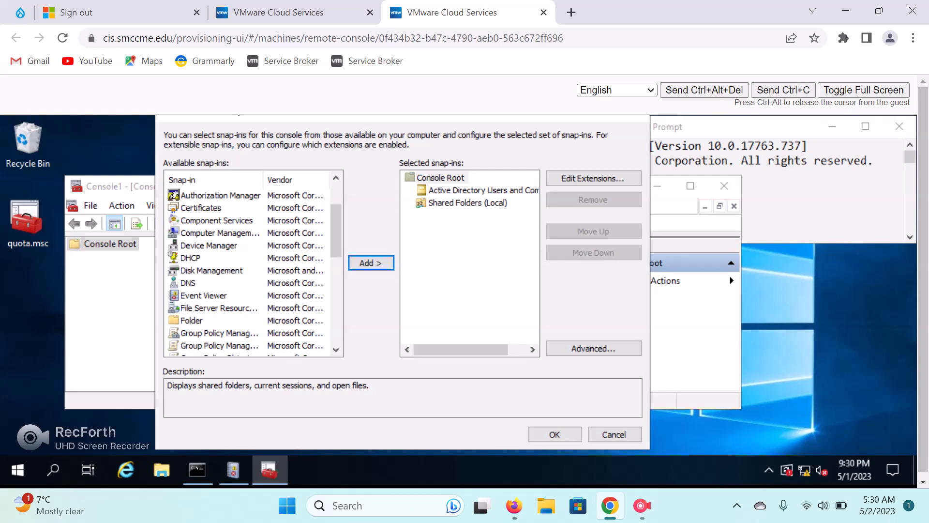
{"action": "left_click", "coordinate": [219, 308]}
{"action": "left_click", "coordinate": [370, 263]}
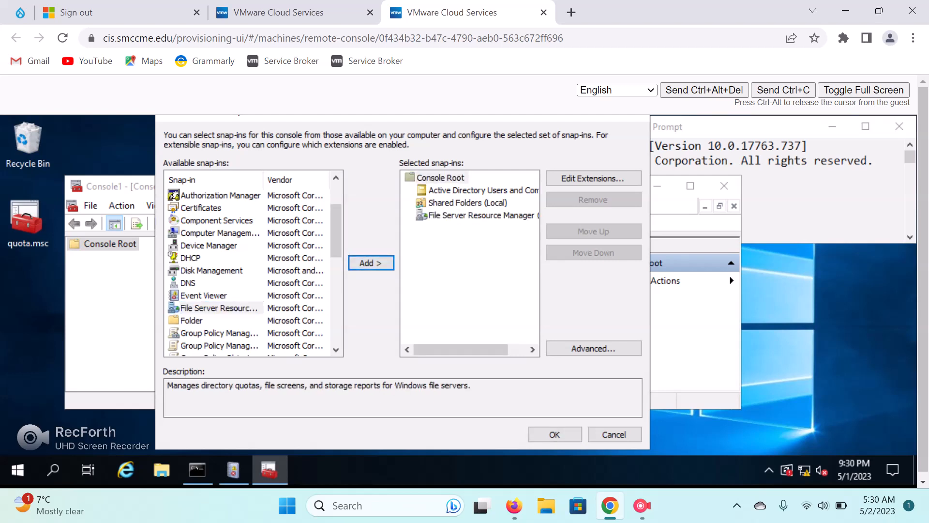
{"action": "left_click", "coordinate": [554, 434]}
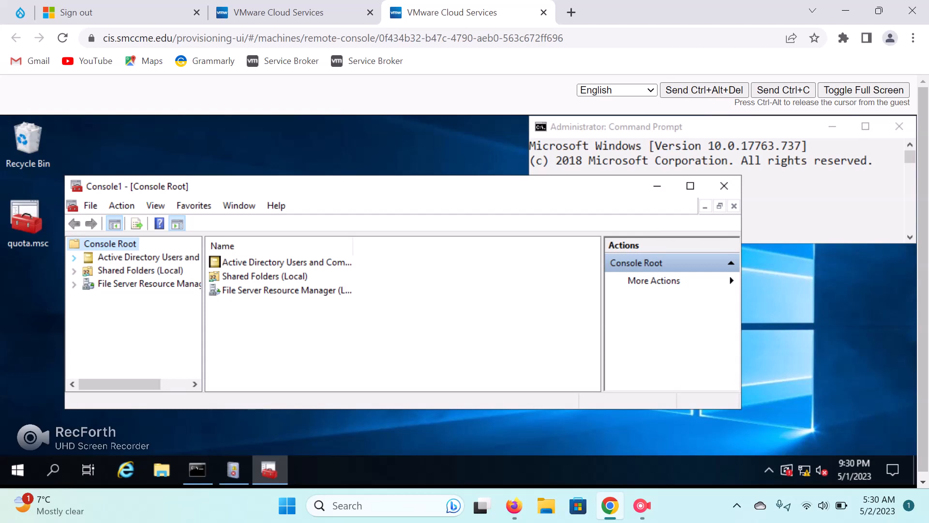
Under Active Directory Users and Computers, add an OU named Quota to SCPractice.edu.
{"action": "left_click", "coordinate": [74, 257]}
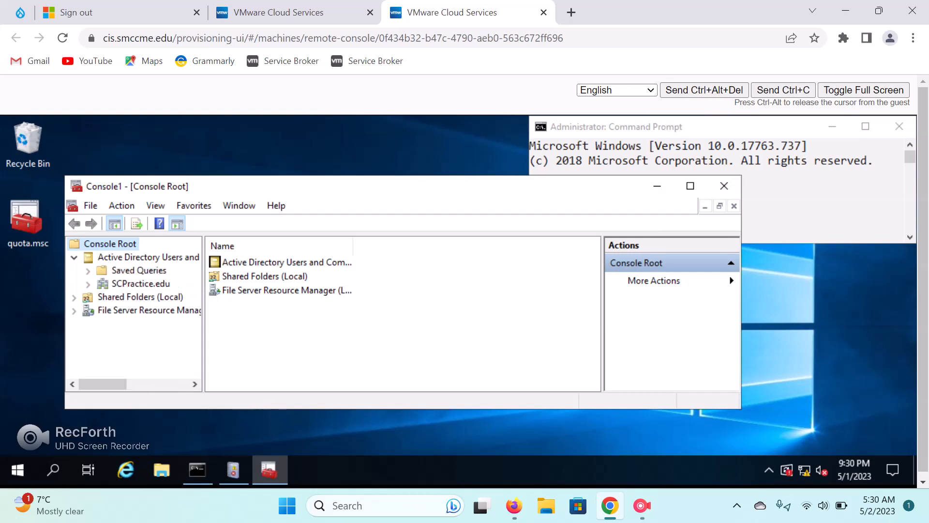
{"action": "left_click", "coordinate": [141, 283]}
{"action": "left_click", "coordinate": [122, 205]}
{"action": "mouse_move", "coordinate": [148, 327]}
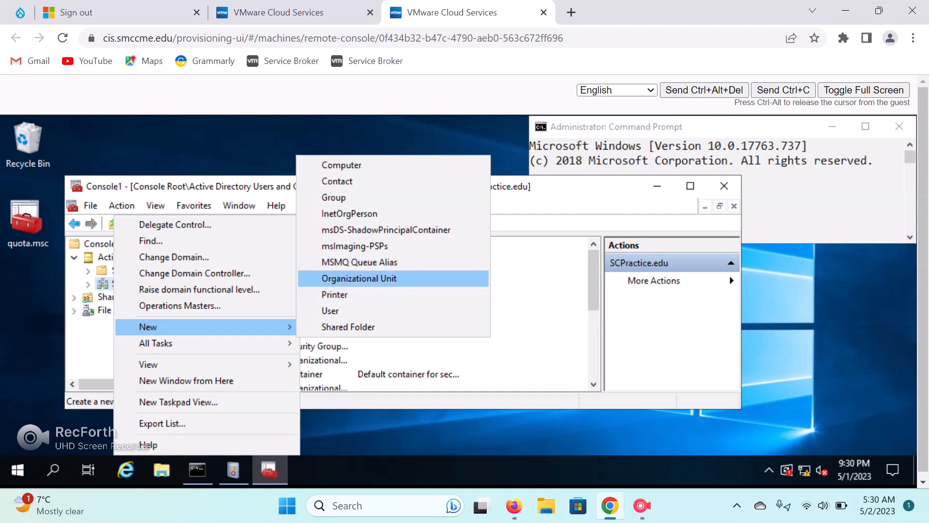
{"action": "left_click", "coordinate": [359, 278]}
{"action": "left_click_drag", "start_coordinate": [235, 182], "coordinate": [334, 160]}
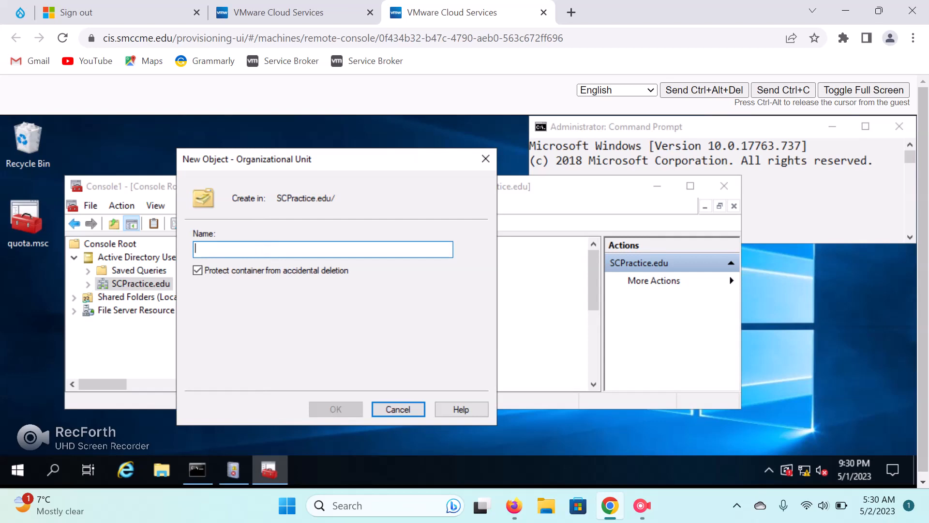
{"action": "type", "text": "Q"}
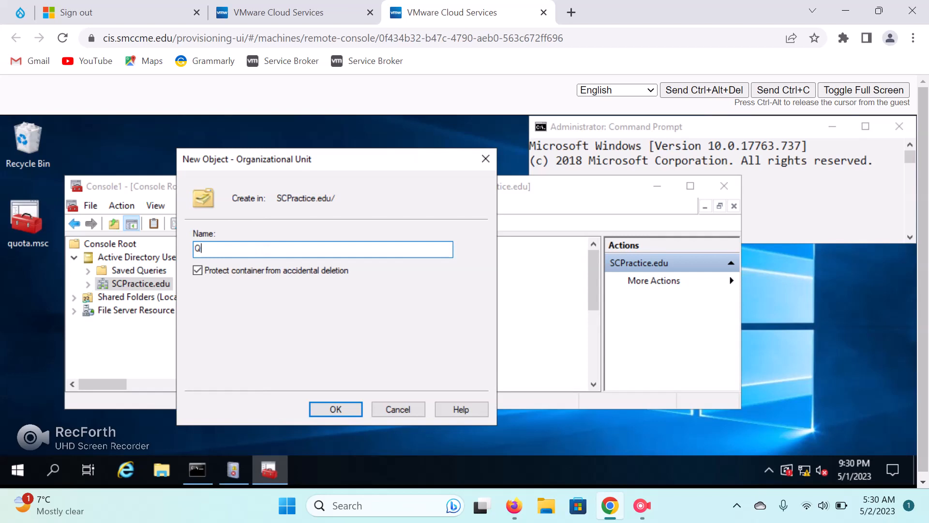
{"action": "type", "text": "uota"}
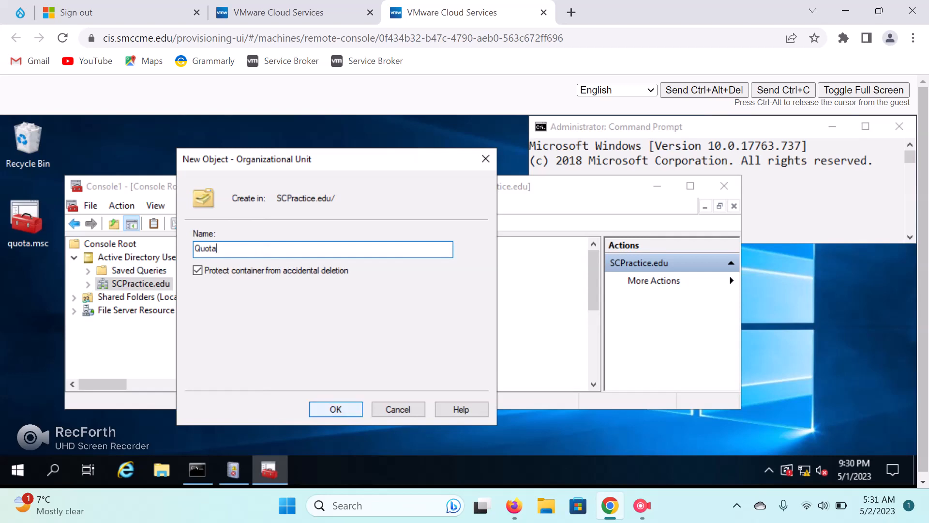
{"action": "left_click", "coordinate": [335, 409]}
{"action": "left_click", "coordinate": [864, 90]}
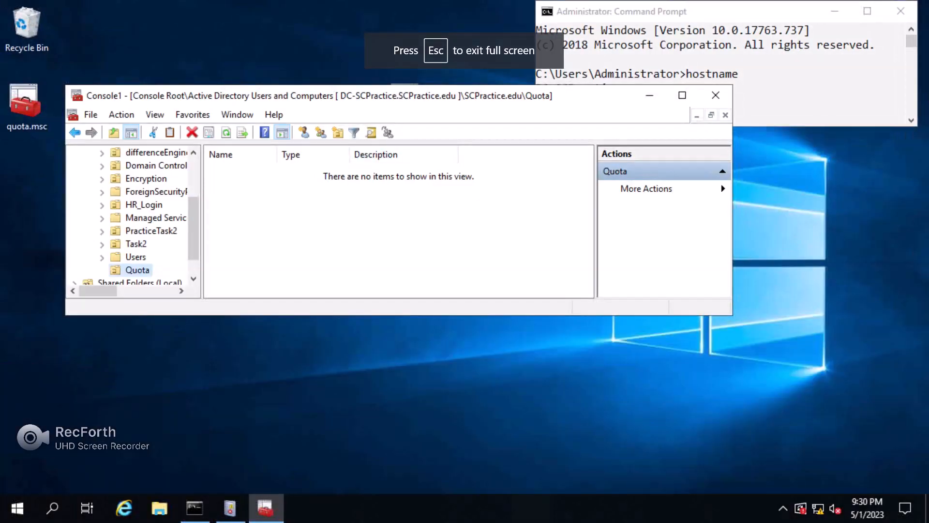
Start a new user in Quota named testtuser1 with logon name tuser1.
{"action": "left_click_drag", "start_coordinate": [261, 315], "coordinate": [264, 410]}
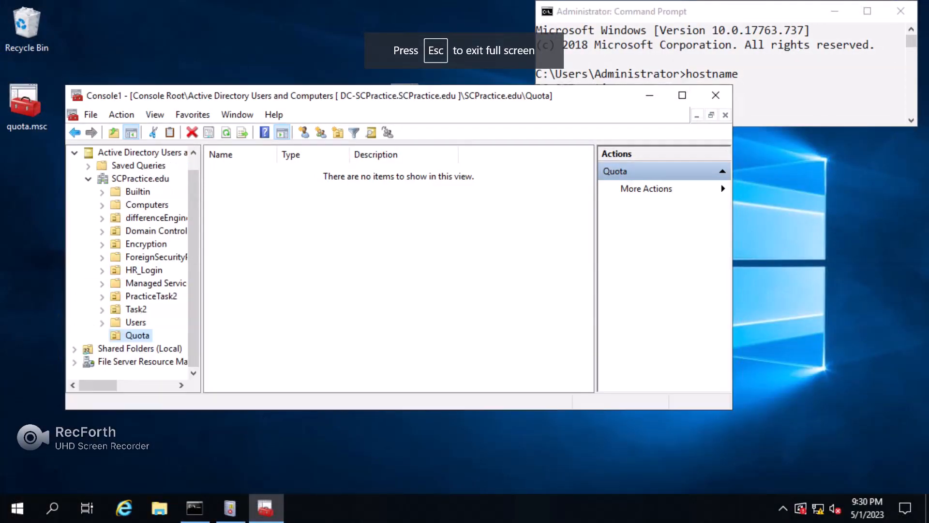
{"action": "right_click", "coordinate": [145, 334]}
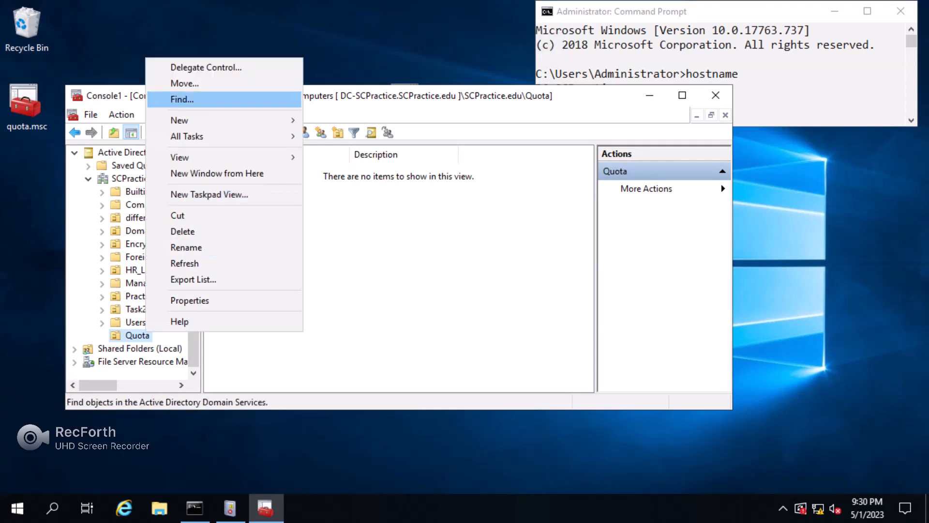
{"action": "mouse_move", "coordinate": [227, 120]}
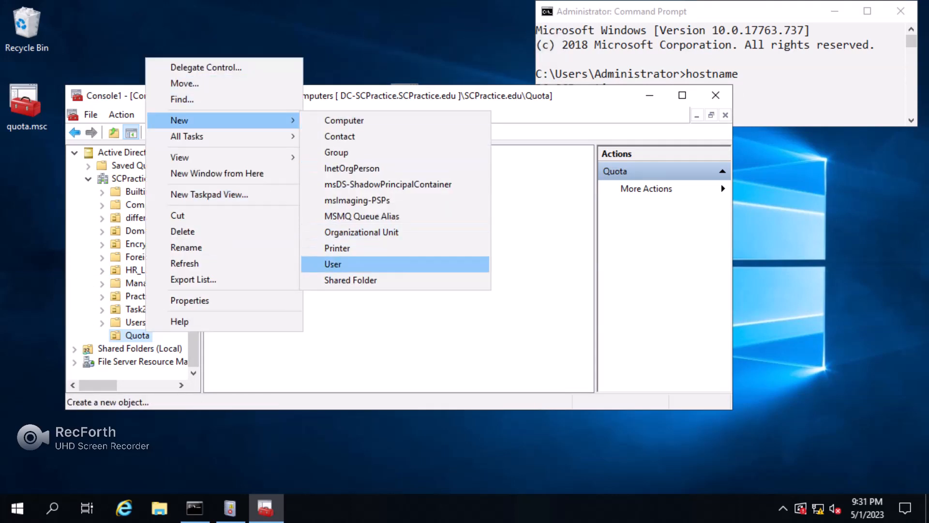
{"action": "left_click", "coordinate": [333, 264]}
{"action": "type", "text": "test"}
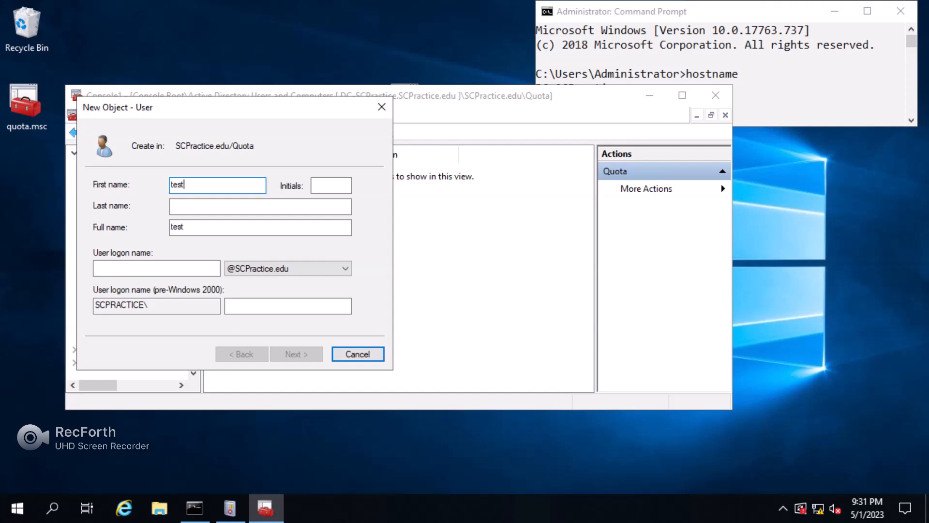
{"action": "type", "text": "tuser1"}
{"action": "left_click", "coordinate": [157, 269]}
{"action": "type", "text": "tuser1"}
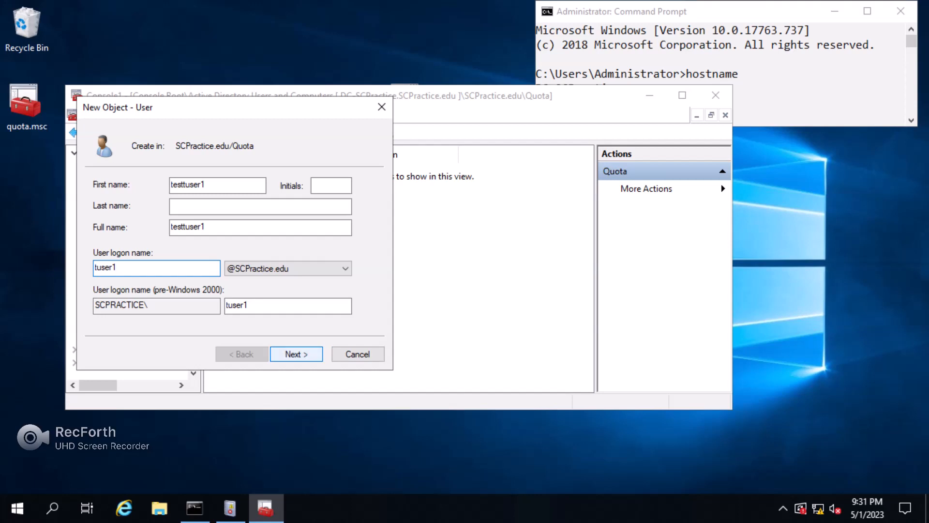
{"action": "key", "text": "Return"}
Set testtuser1's password to never expire, with no change required at next logon, and finish.
{"action": "left_click", "coordinate": [98, 232]}
{"action": "left_click", "coordinate": [98, 267]}
{"action": "left_click", "coordinate": [272, 185]}
{"action": "type", "text": "••••••••"}
{"action": "key", "text": "Tab"}
{"action": "key", "text": "Tab"}
{"action": "type", "text": "•••••••"}
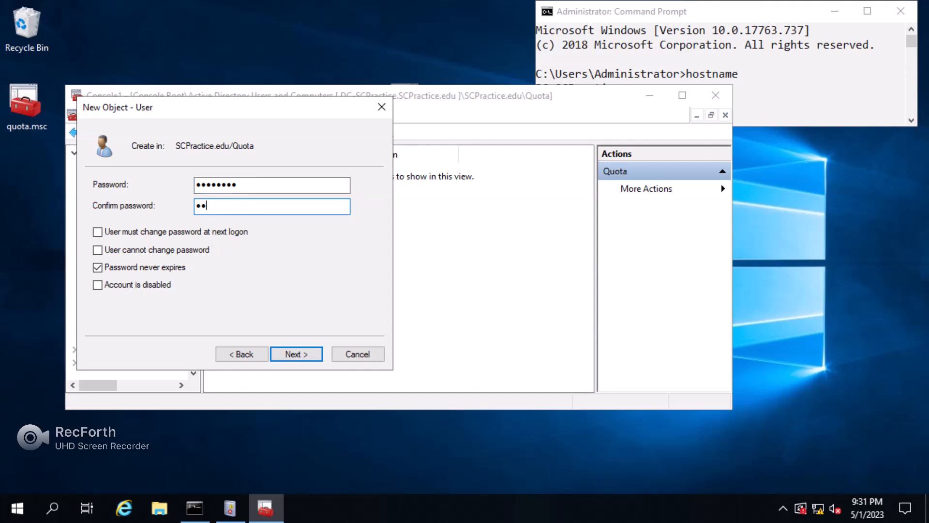
{"action": "type", "text": "•"}
{"action": "key", "text": "Return"}
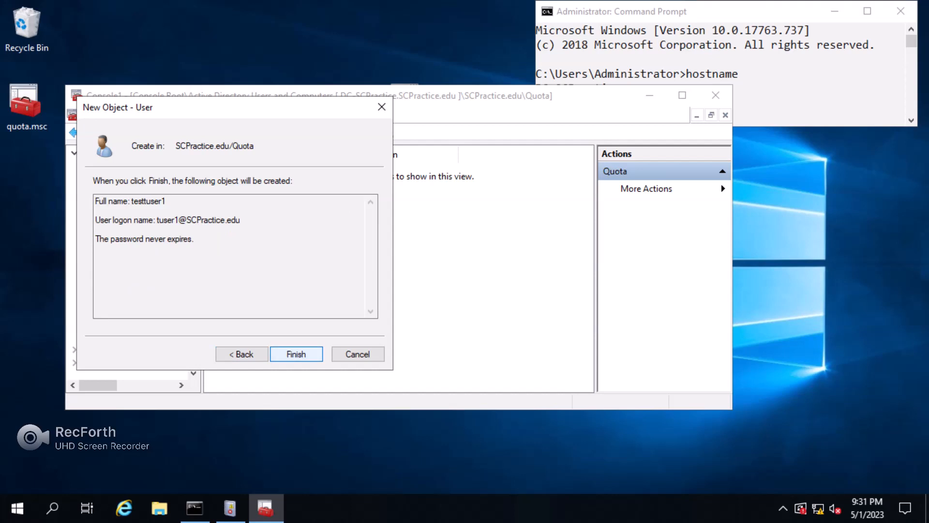
{"action": "key", "text": "Return"}
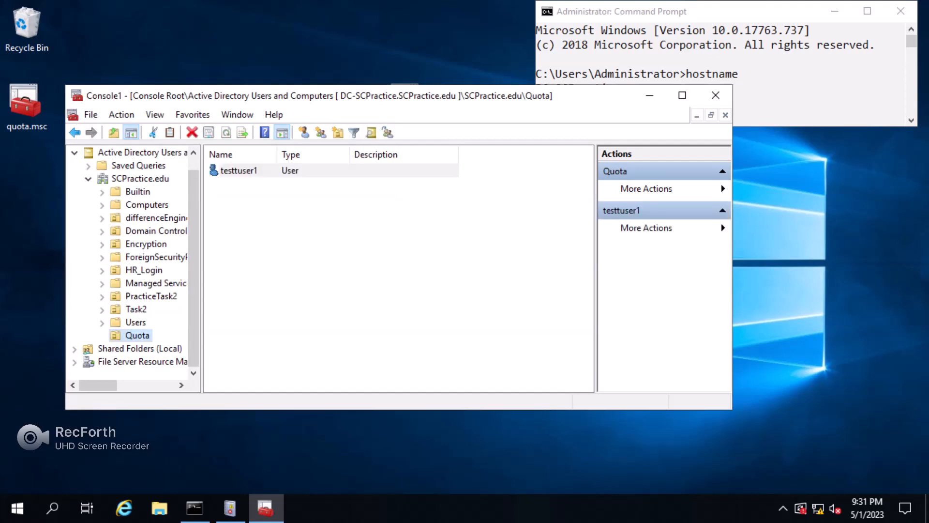
{"action": "left_click_drag", "start_coordinate": [353, 95], "coordinate": [363, 153]}
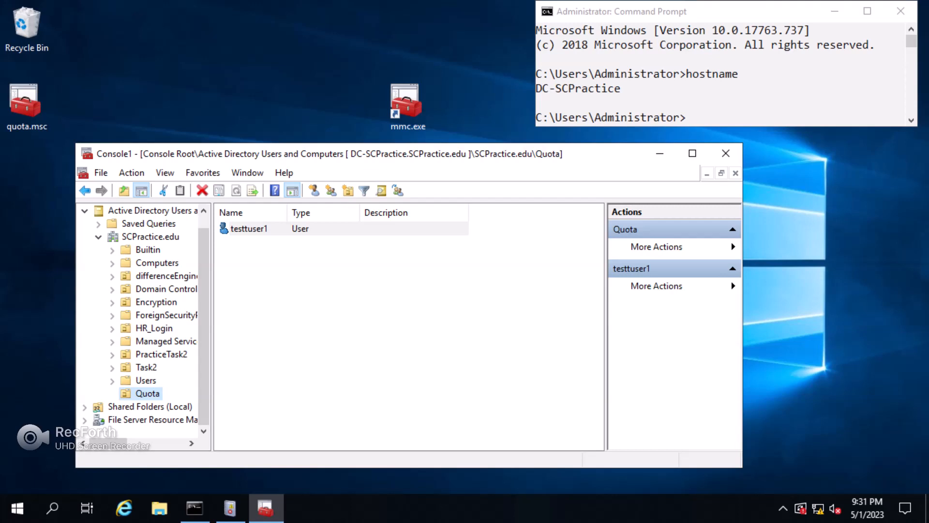
Start a new user in Quota named testuser2 with logon name tuser2.
{"action": "right_click", "coordinate": [144, 393]}
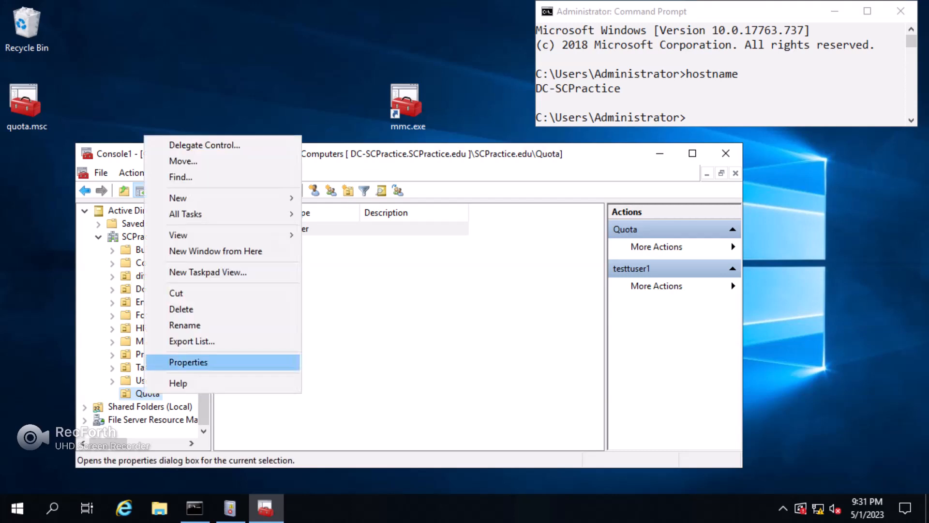
{"action": "mouse_move", "coordinate": [233, 198]}
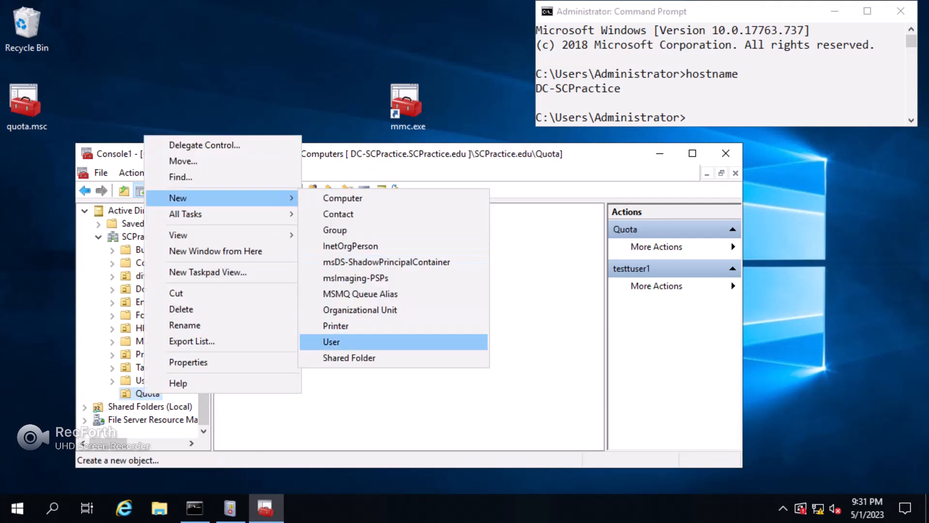
{"action": "left_click", "coordinate": [331, 342]}
{"action": "type", "text": "te"}
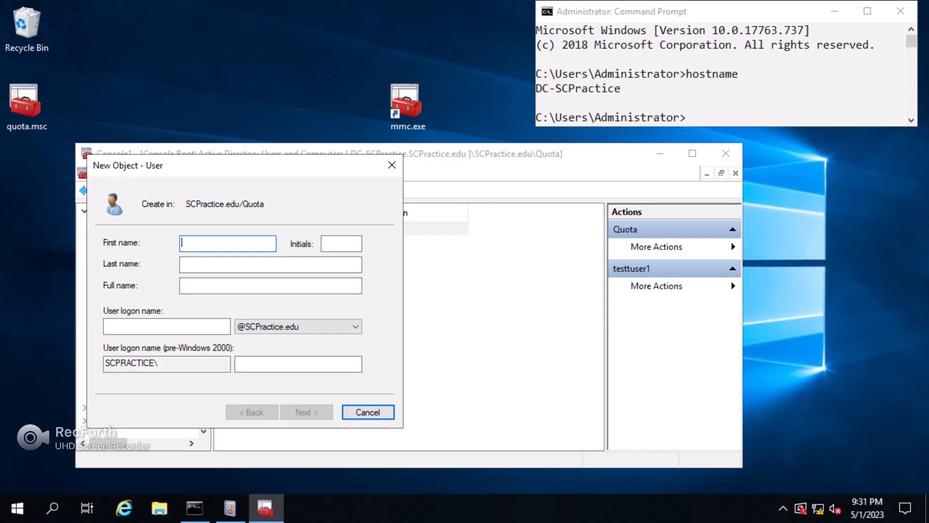
{"action": "type", "text": "stuser2"}
{"action": "left_click", "coordinate": [145, 326]}
{"action": "type", "text": "t"}
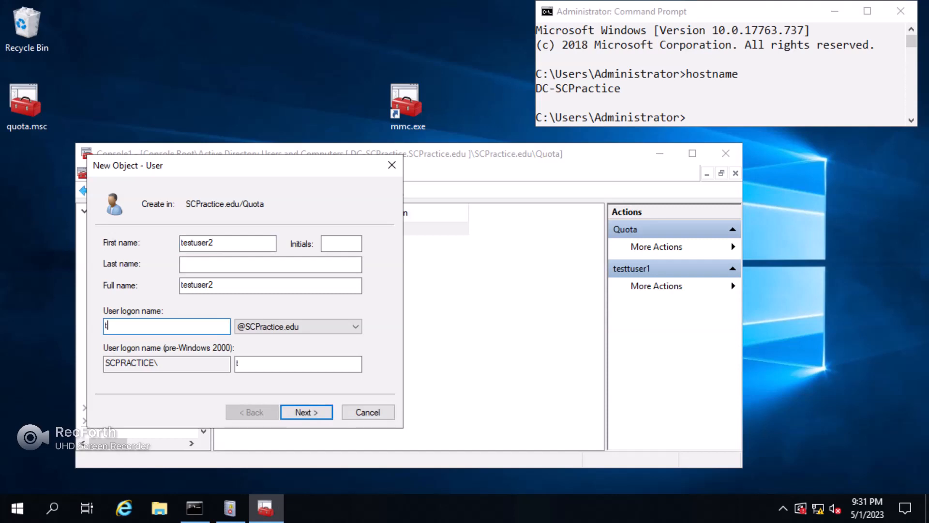
{"action": "type", "text": "user2"}
{"action": "key", "text": "Return"}
Give testuser2 a never-expiring password, with no change required at next logon, and finish.
{"action": "left_click", "coordinate": [108, 289]}
{"action": "left_click", "coordinate": [108, 325]}
{"action": "left_click", "coordinate": [283, 244]}
{"action": "type", "text": "••••••••"}
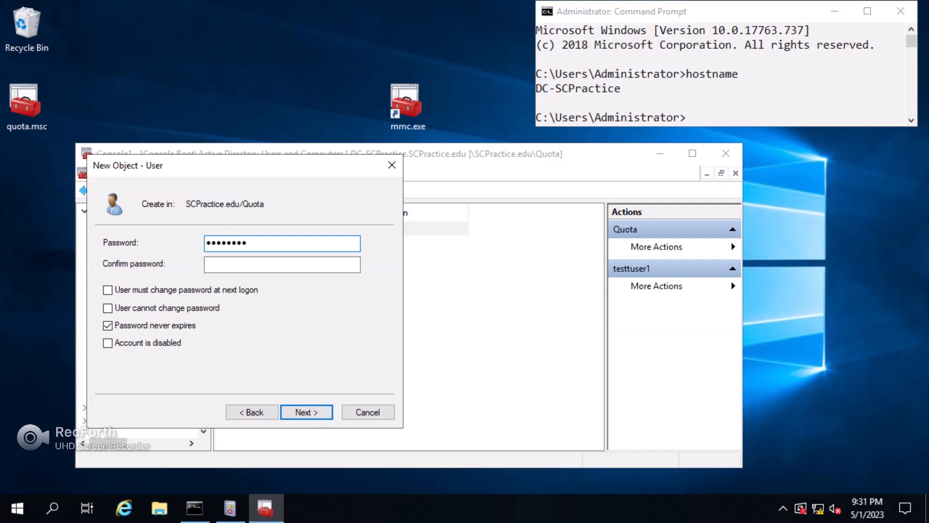
{"action": "left_click", "coordinate": [282, 264]}
{"action": "type", "text": "•••••••"}
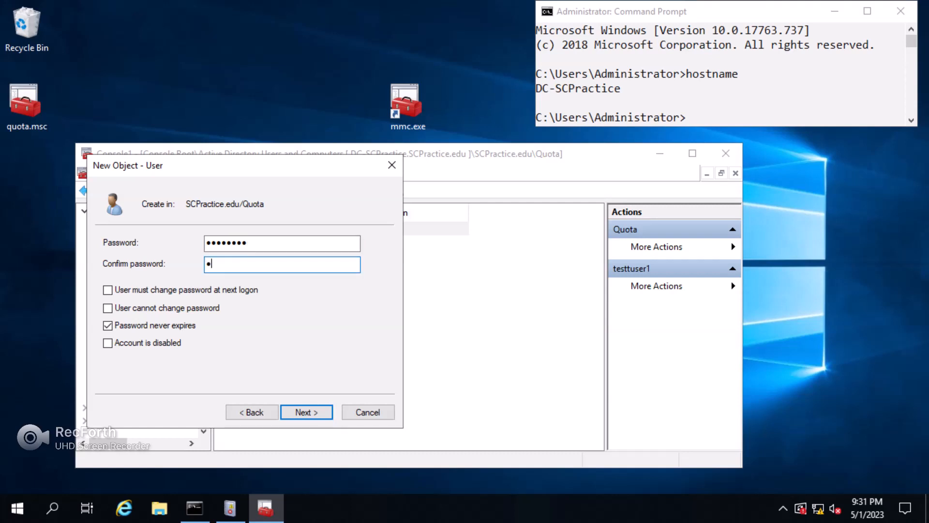
{"action": "type", "text": "•"}
{"action": "key", "text": "Return"}
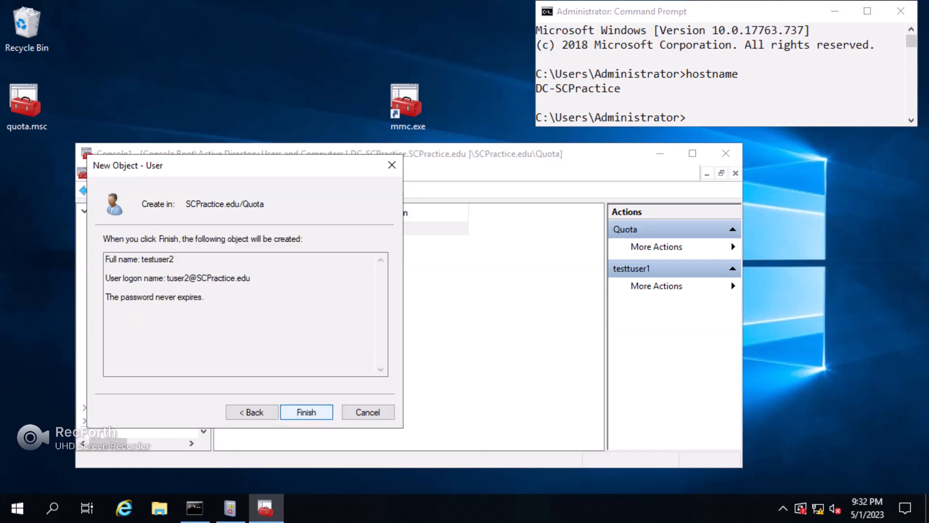
{"action": "key", "text": "Return"}
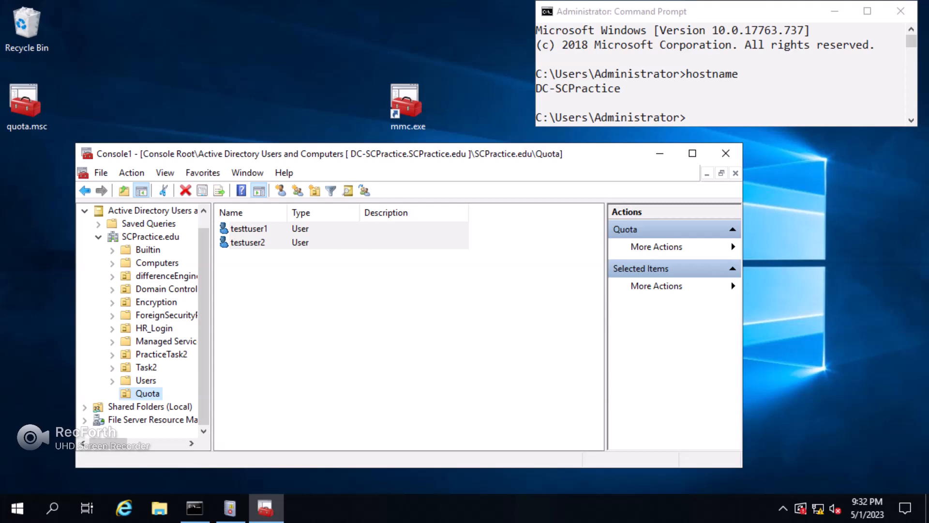
Create a group named TestGroup in Quota, keeping Global scope and Security type.
{"action": "right_click", "coordinate": [146, 392]}
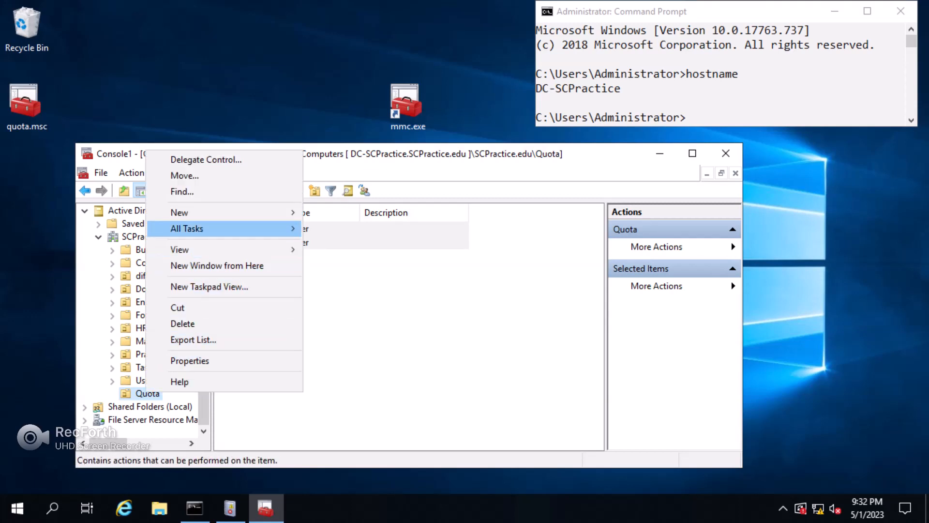
{"action": "mouse_move", "coordinate": [223, 213]}
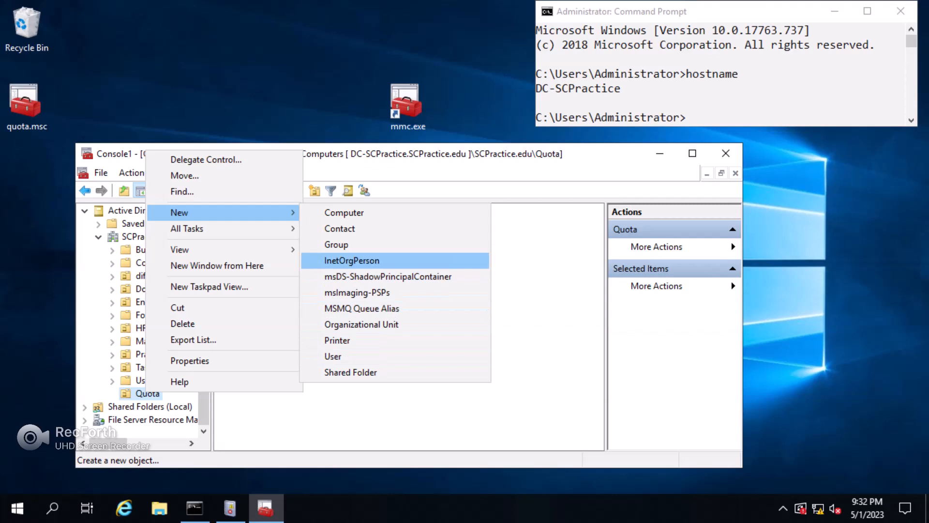
{"action": "left_click", "coordinate": [339, 245]}
{"action": "left_click_drag", "start_coordinate": [237, 161], "coordinate": [243, 172]}
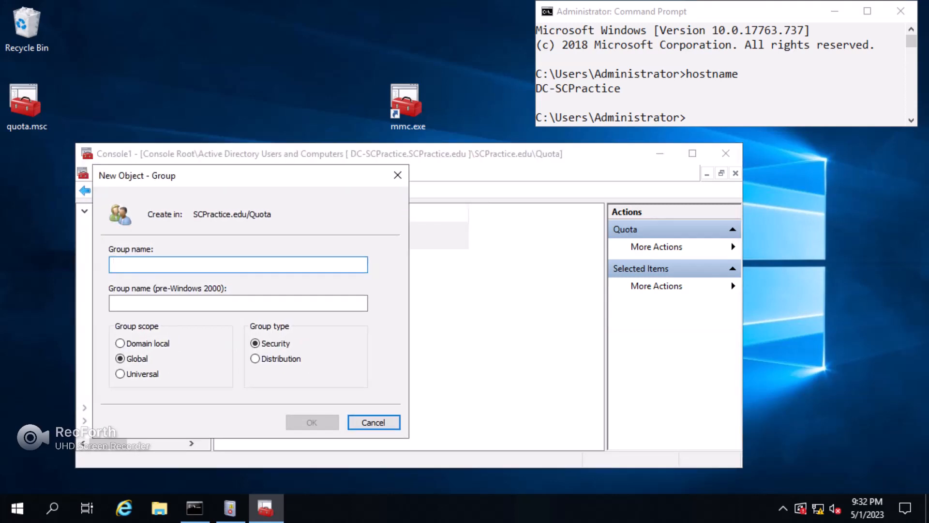
{"action": "type", "text": "TestGroup"}
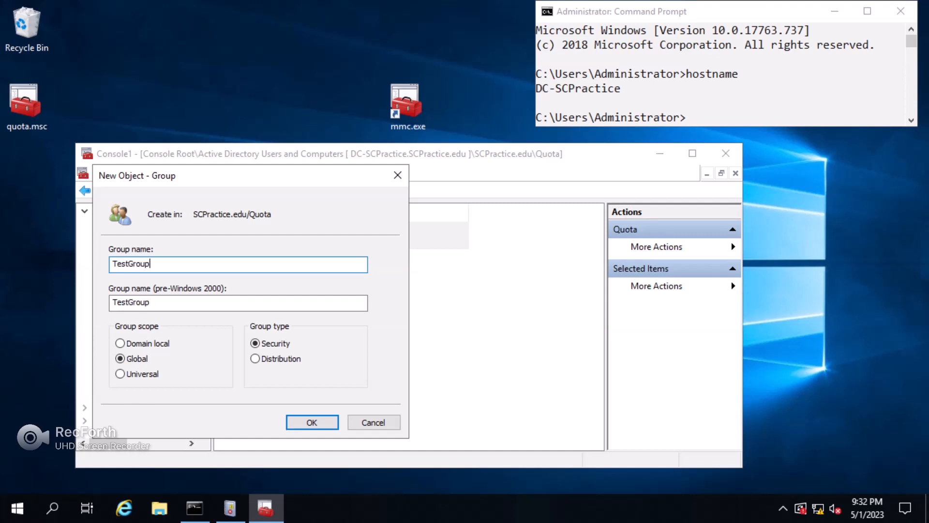
{"action": "key", "text": "Return"}
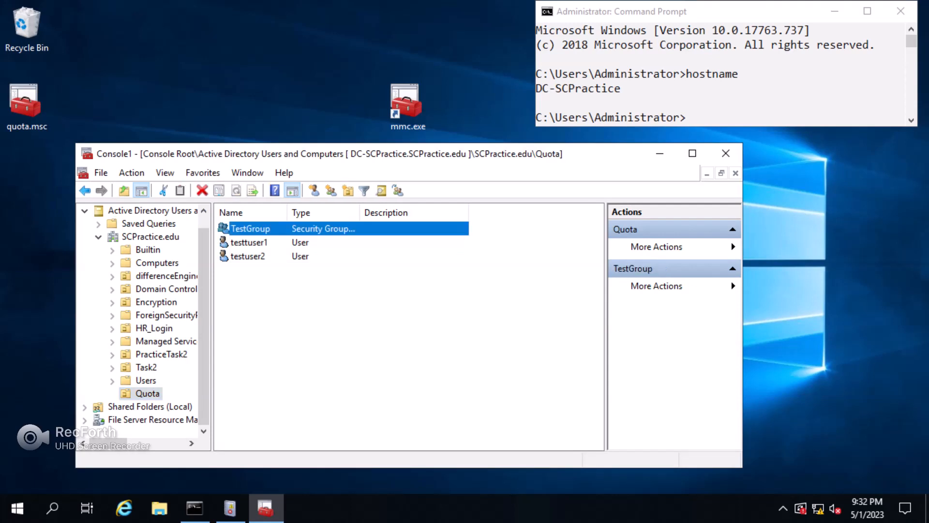
On TestGroup's Members tab, add testtuser1 found by searching 'test'.
{"action": "right_click", "coordinate": [260, 228]}
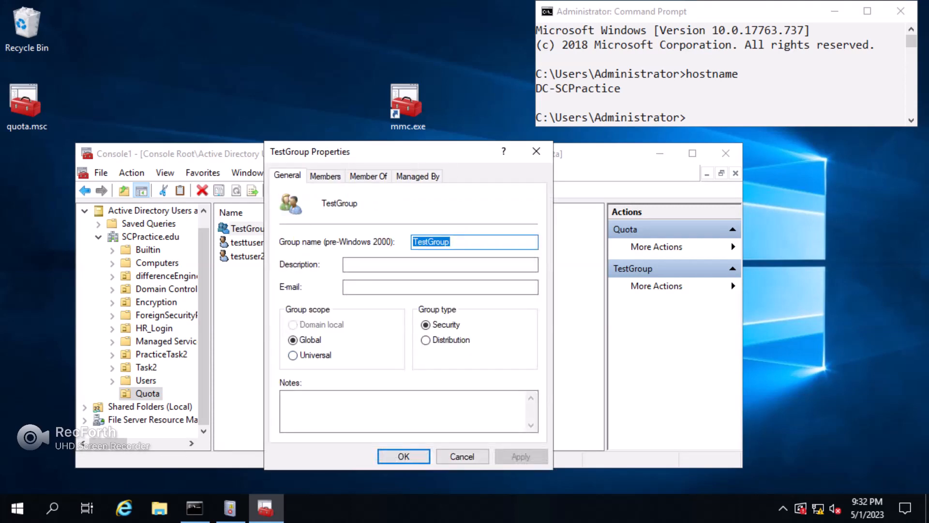
{"action": "key", "text": "ctrl+Tab"}
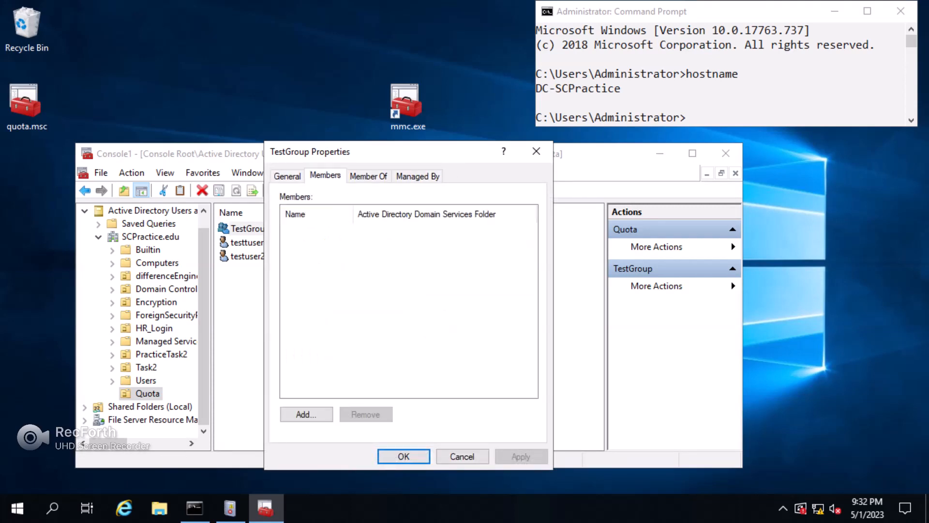
{"action": "key", "text": "Tab"}
{"action": "key", "text": "Tab"}
{"action": "key", "text": "space"}
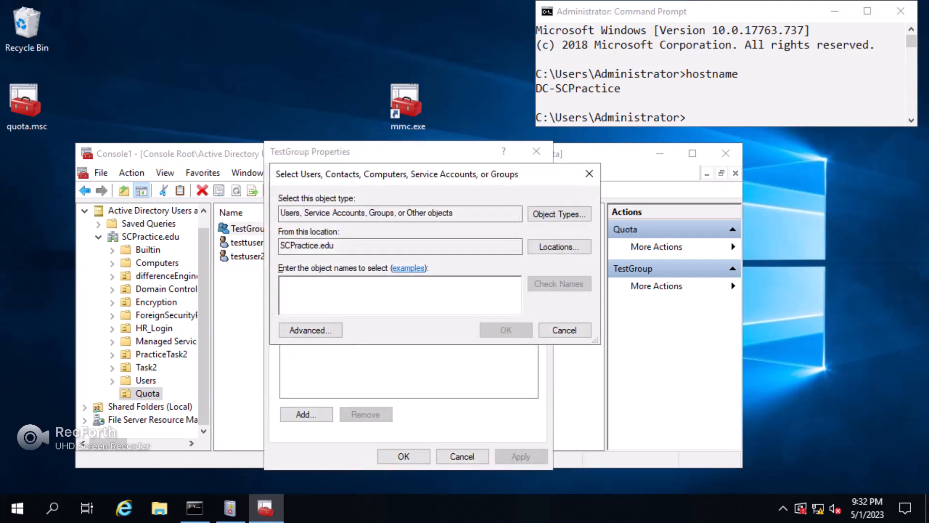
{"action": "type", "text": "test"}
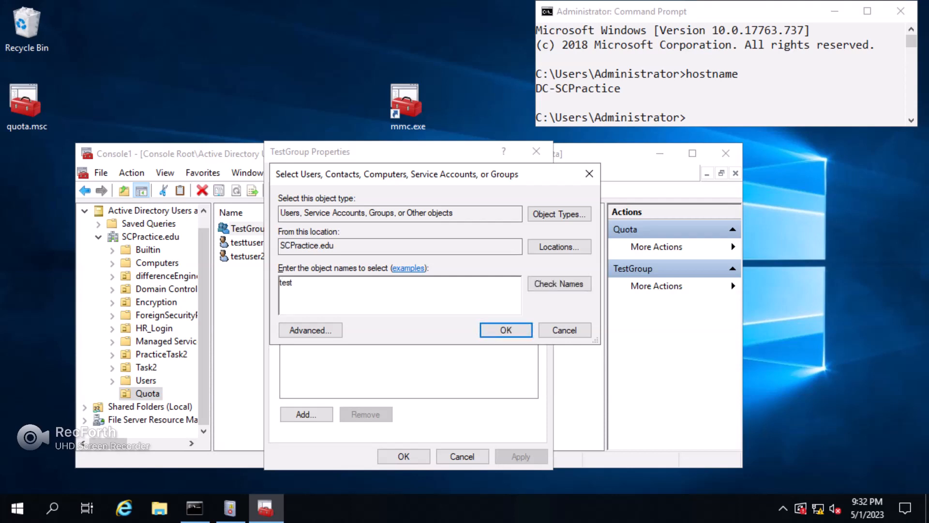
{"action": "key", "text": "Return"}
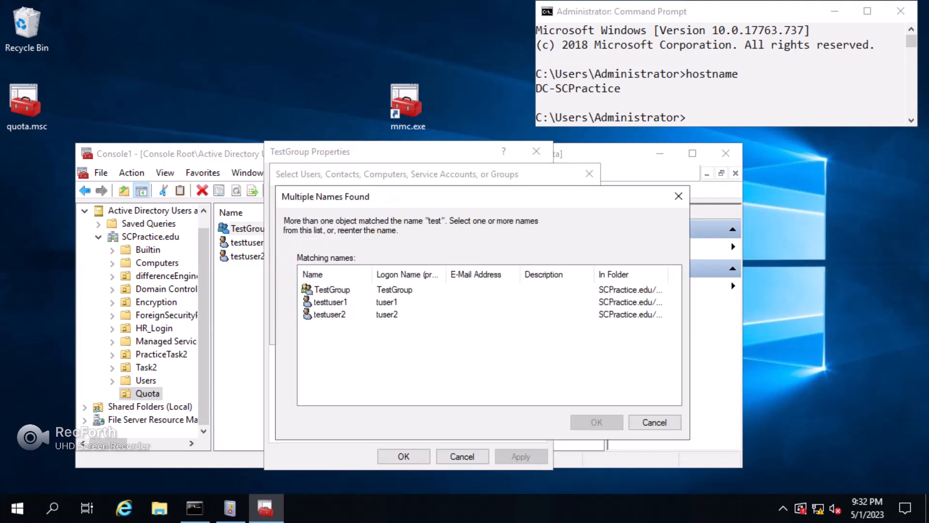
{"action": "left_click", "coordinate": [330, 301]}
{"action": "key", "text": "Return"}
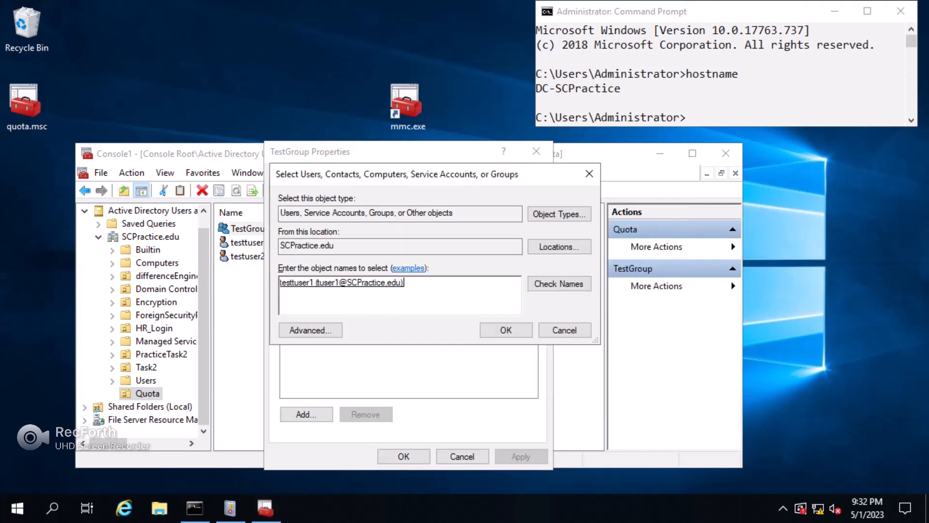
{"action": "key", "text": "Return"}
{"action": "key", "text": "Return"}
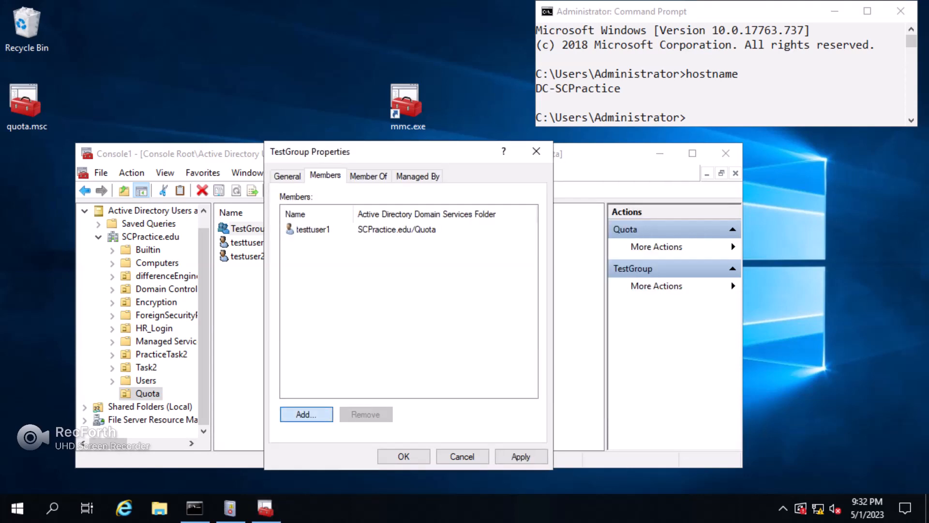
Add testuser2 as a member too, then apply and close the properties.
{"action": "type", "text": "test"}
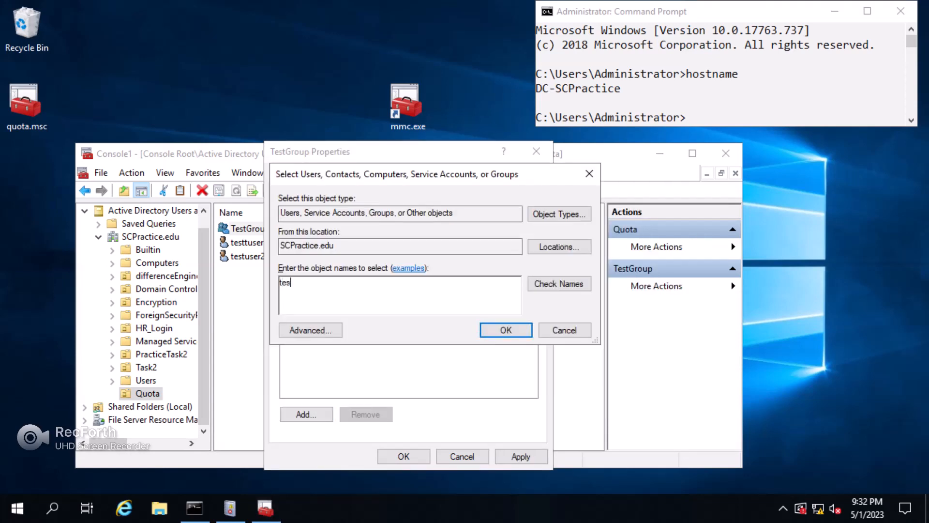
{"action": "key", "text": "Return"}
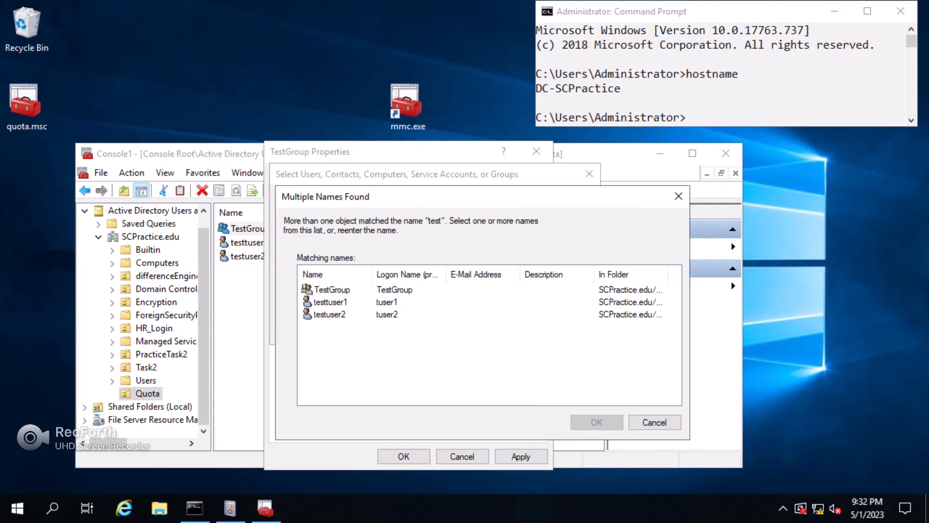
{"action": "left_click", "coordinate": [330, 314]}
{"action": "key", "text": "Return"}
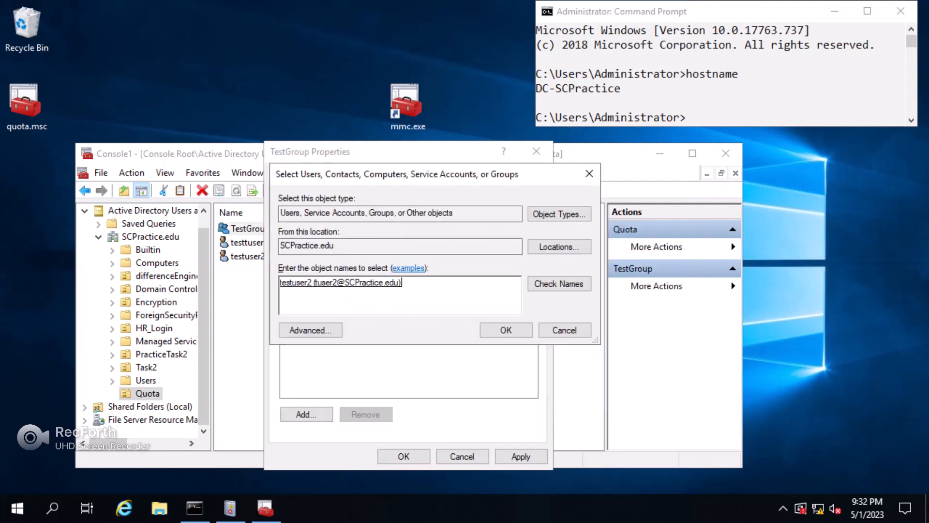
{"action": "key", "text": "Return"}
{"action": "key", "text": "alt+a"}
{"action": "key", "text": "Return"}
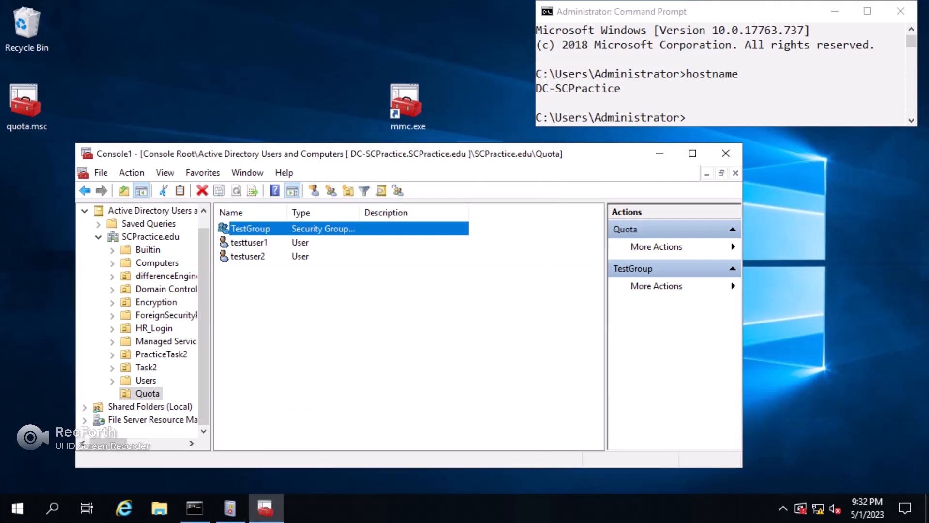
Collapse the AD tree, show Shares under Shared Folders (Local), and start New Share.
{"action": "key", "text": "BackSpace"}
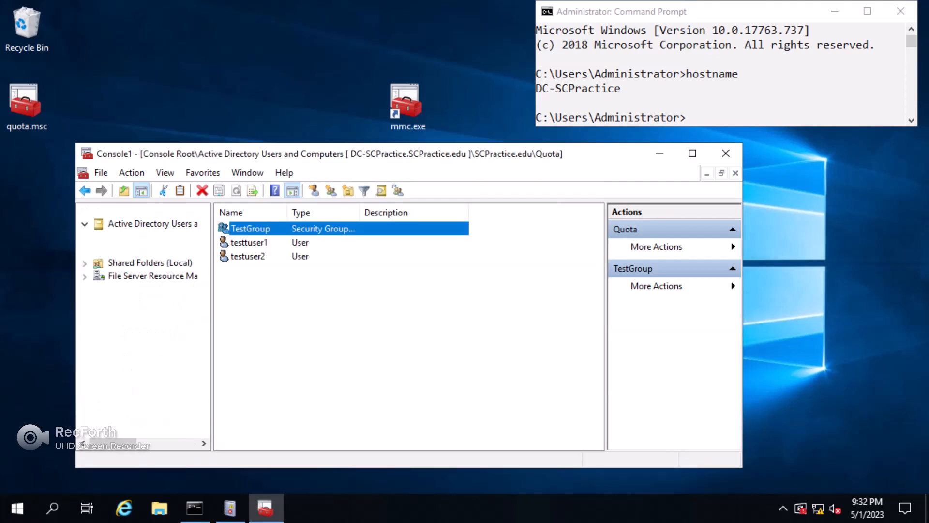
{"action": "double_click", "coordinate": [155, 223]}
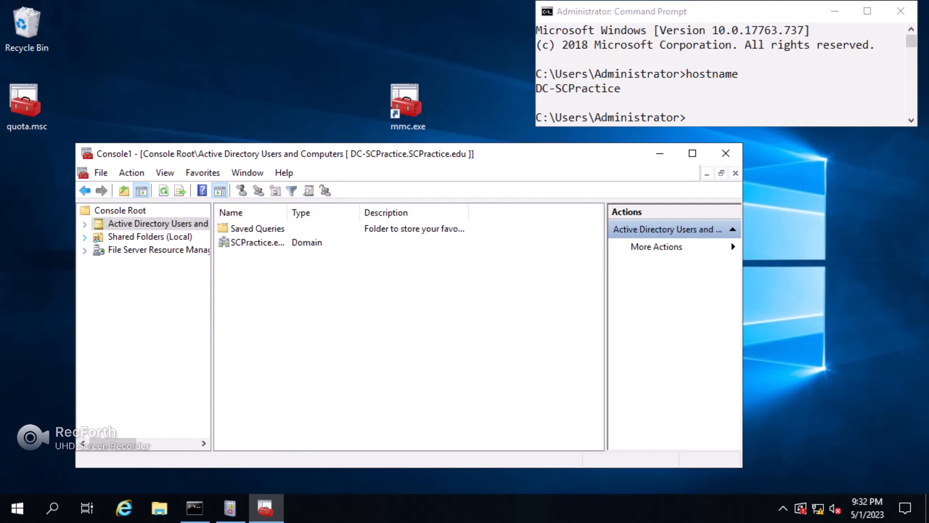
{"action": "left_click", "coordinate": [85, 237]}
{"action": "left_click", "coordinate": [134, 250]}
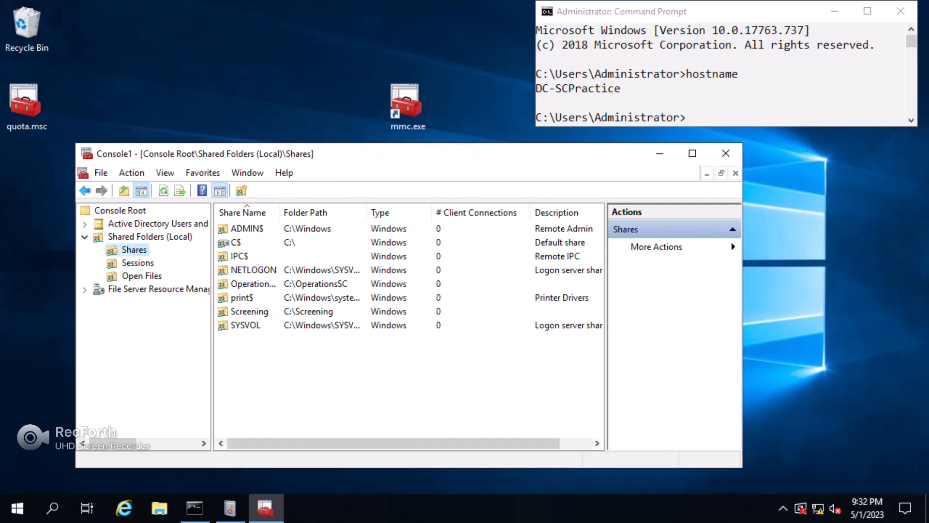
{"action": "right_click", "coordinate": [129, 246]}
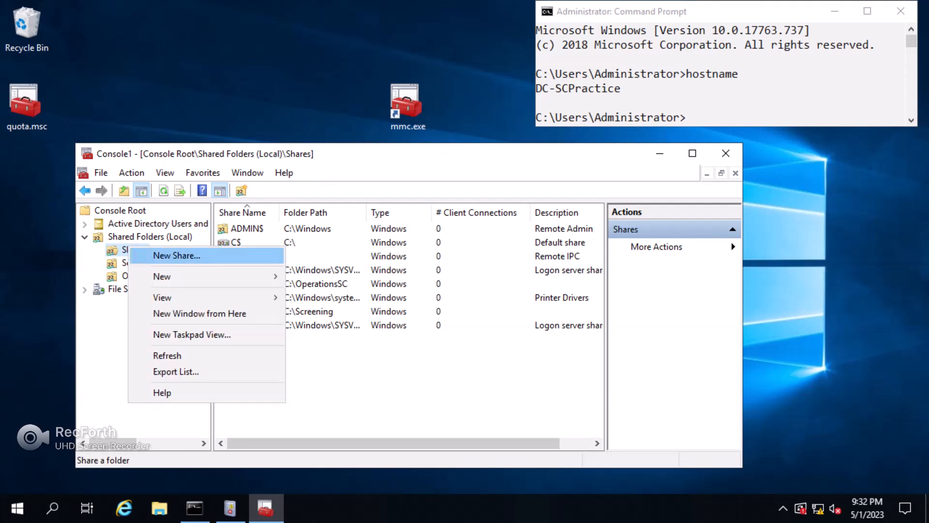
{"action": "left_click", "coordinate": [165, 256]}
Point the share wizard at C:\QuotasandScreen, keeping the share name QuotasandScreen.
{"action": "key", "text": "Return"}
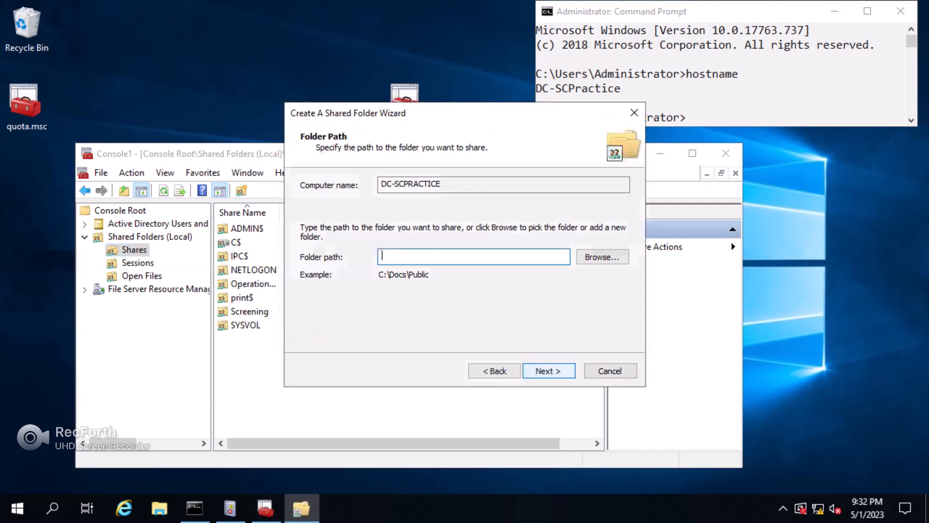
{"action": "key", "text": "Tab"}
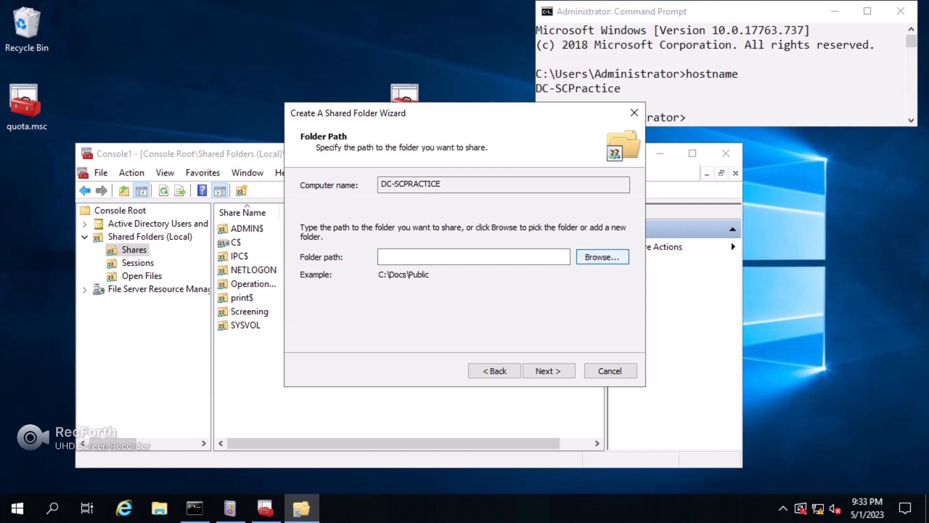
{"action": "key", "text": "Return"}
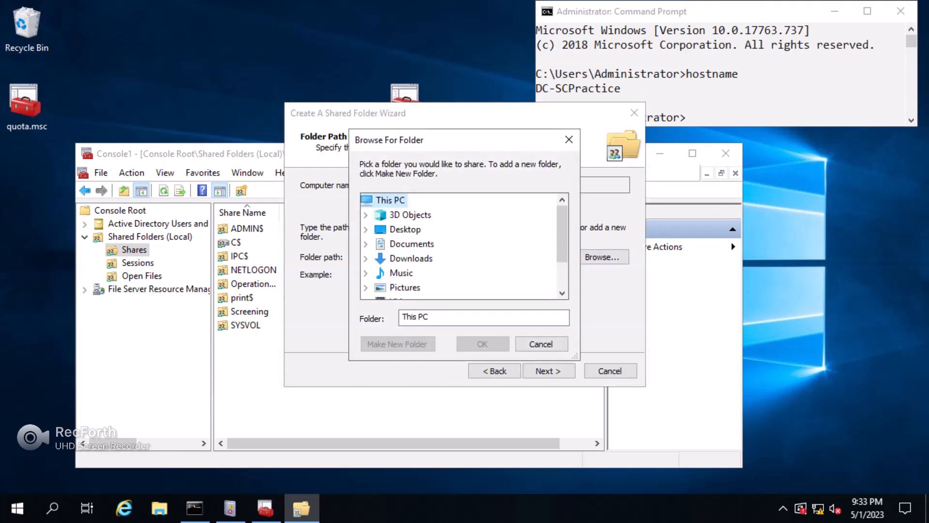
{"action": "scroll", "coordinate": [416, 273], "scroll_direction": "down", "scroll_amount": 1}
{"action": "double_click", "coordinate": [416, 273]}
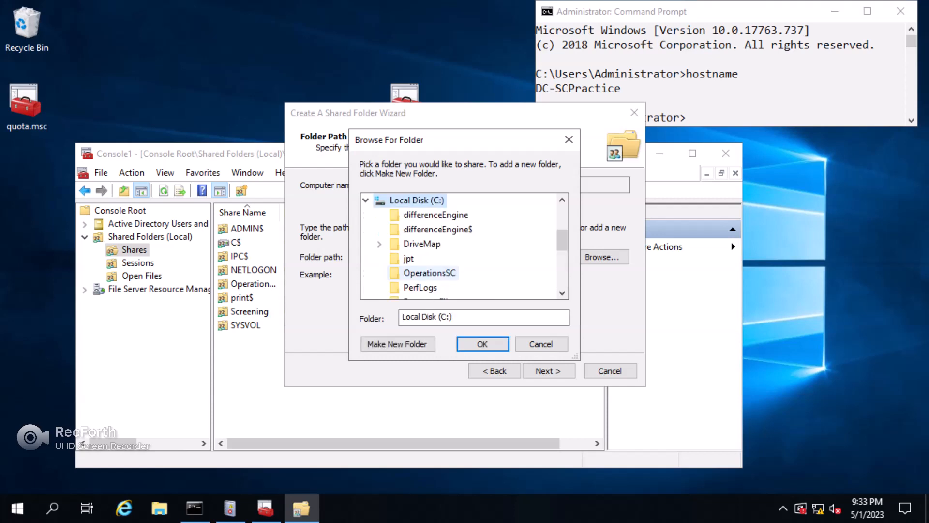
{"action": "scroll", "coordinate": [426, 273], "scroll_direction": "down", "scroll_amount": 2}
{"action": "left_click", "coordinate": [436, 272]}
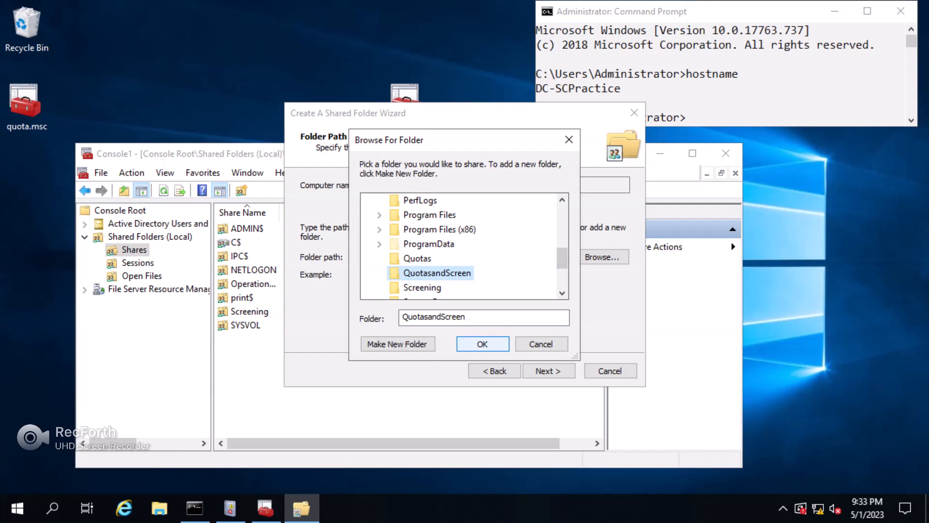
{"action": "left_click", "coordinate": [483, 344]}
{"action": "left_click", "coordinate": [549, 371]}
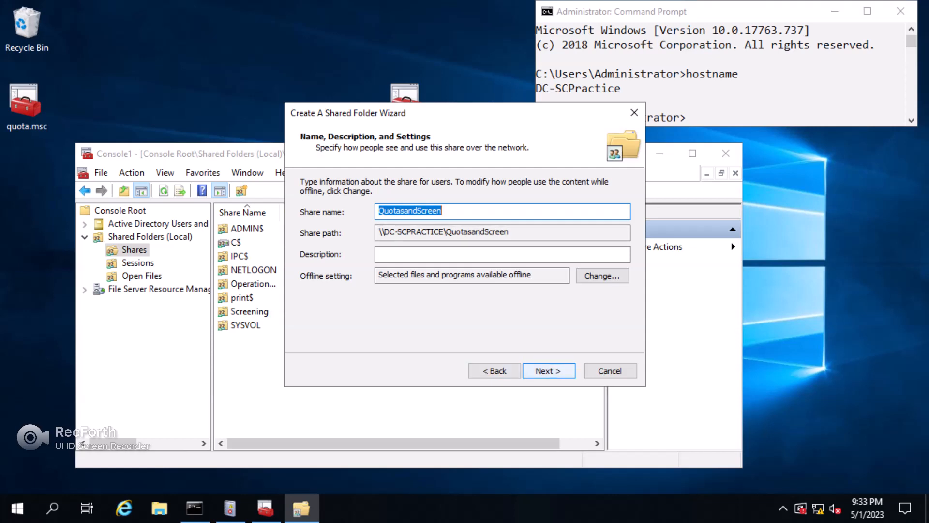
{"action": "left_click", "coordinate": [548, 371]}
Choose customized share permissions and remove Everyone from the list.
{"action": "left_click", "coordinate": [316, 251]}
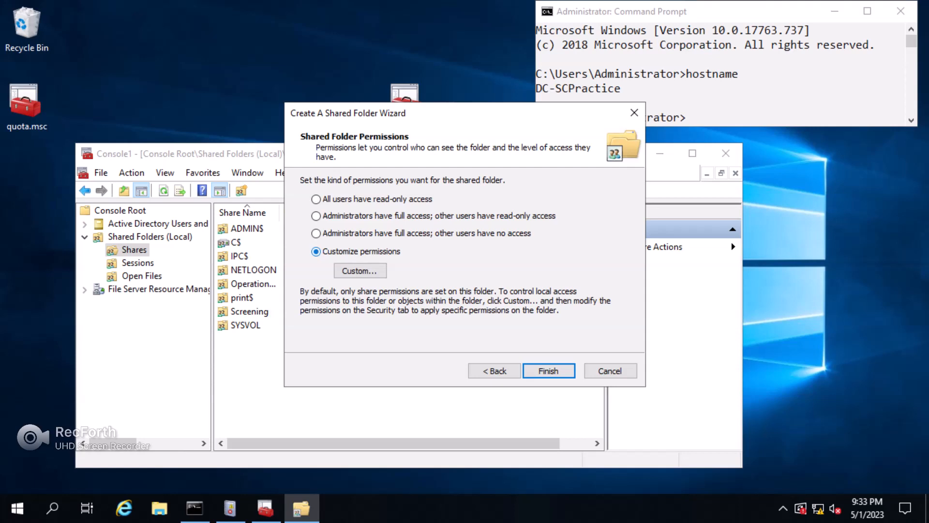
{"action": "left_click", "coordinate": [360, 271]}
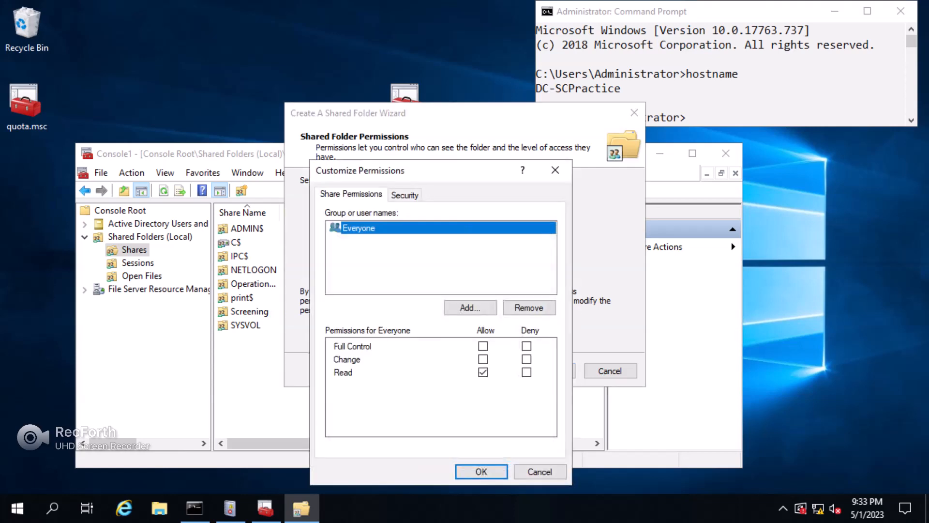
{"action": "left_click_drag", "start_coordinate": [413, 169], "coordinate": [399, 120]}
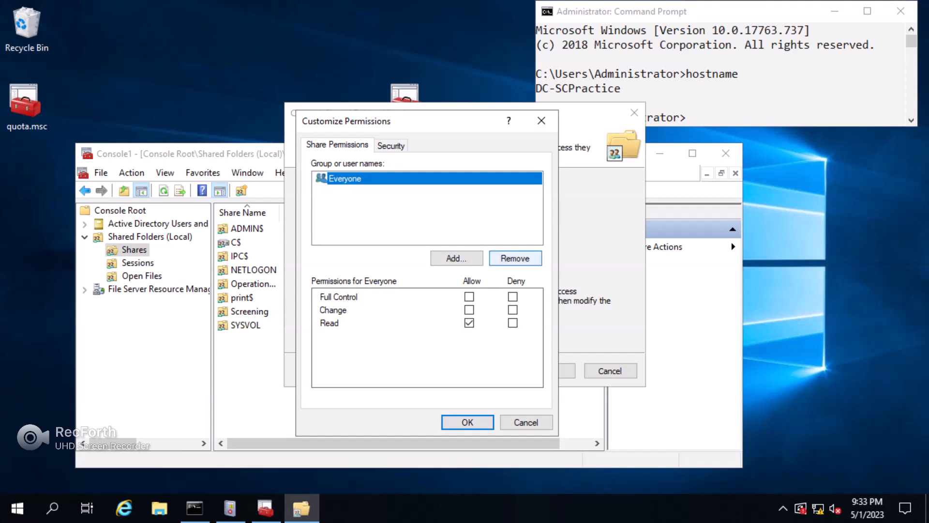
{"action": "left_click", "coordinate": [515, 258]}
{"action": "left_click", "coordinate": [456, 258]}
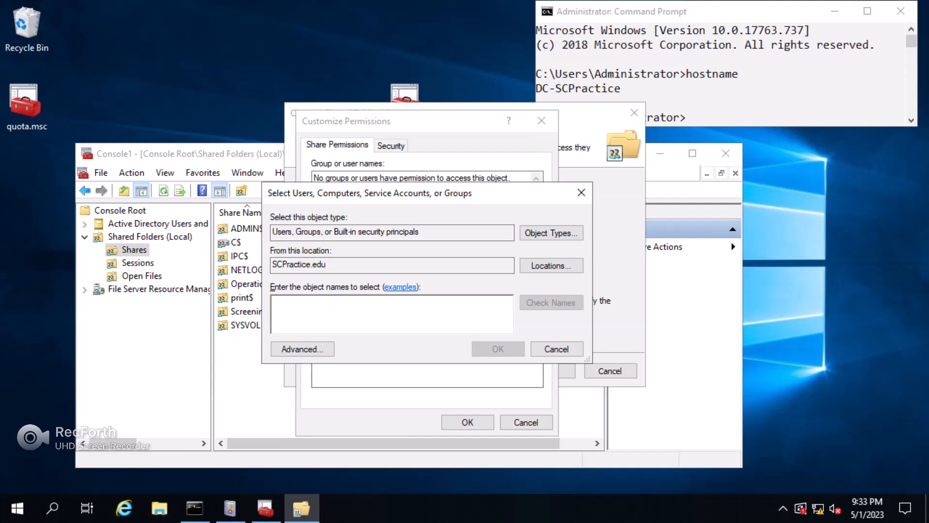
Add Domain Users with Allow Full Control and confirm the permissions.
{"action": "type", "text": "Do"}
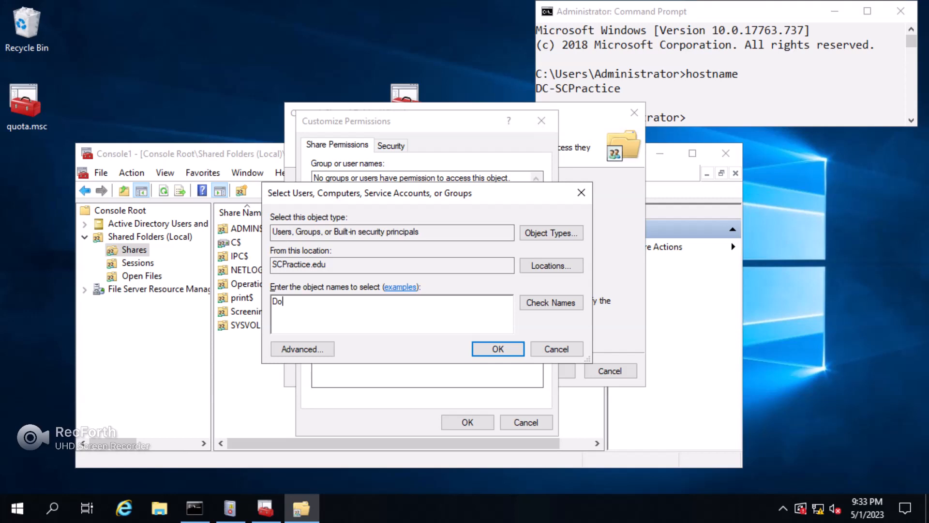
{"action": "type", "text": "main users"}
{"action": "key", "text": "alt+k"}
{"action": "key", "text": "Return"}
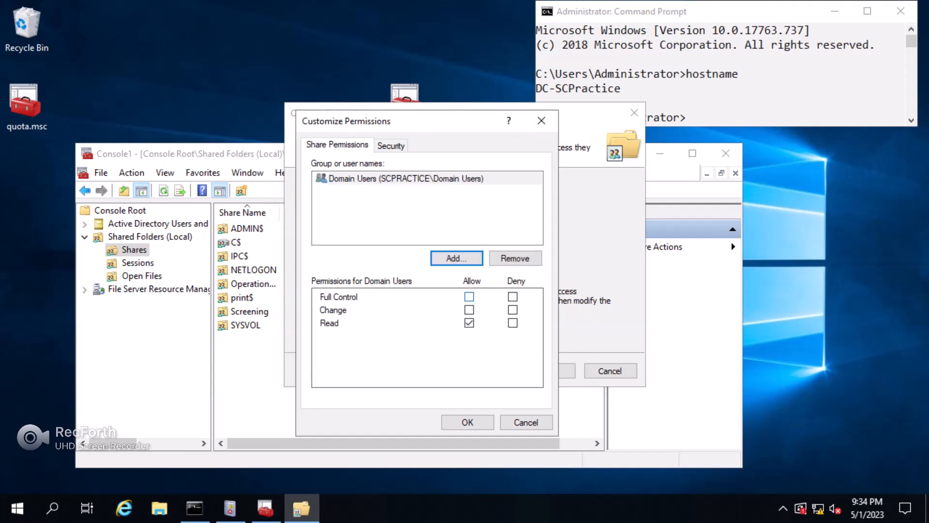
{"action": "left_click", "coordinate": [469, 296]}
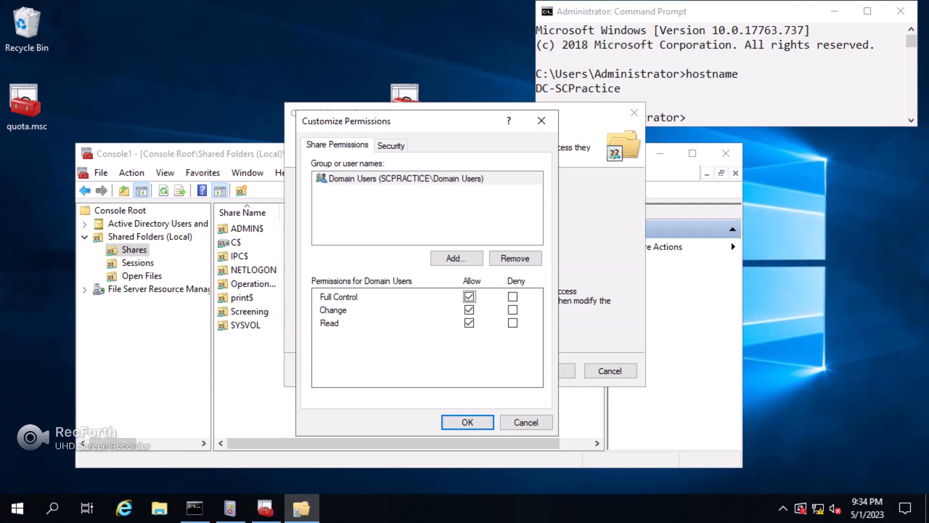
{"action": "left_click", "coordinate": [467, 422]}
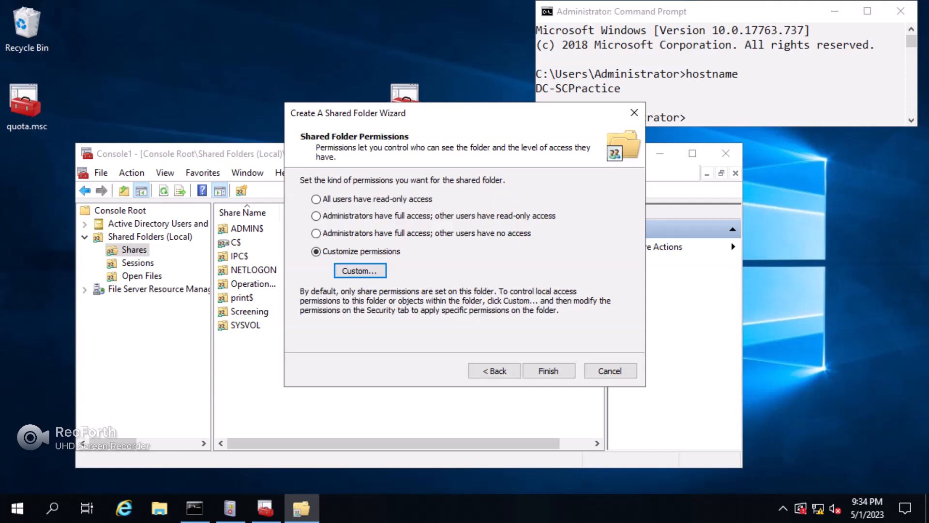
Open Advanced Security for QuotasandScreen and remove the Account Unknown permission entry.
{"action": "left_click", "coordinate": [360, 271]}
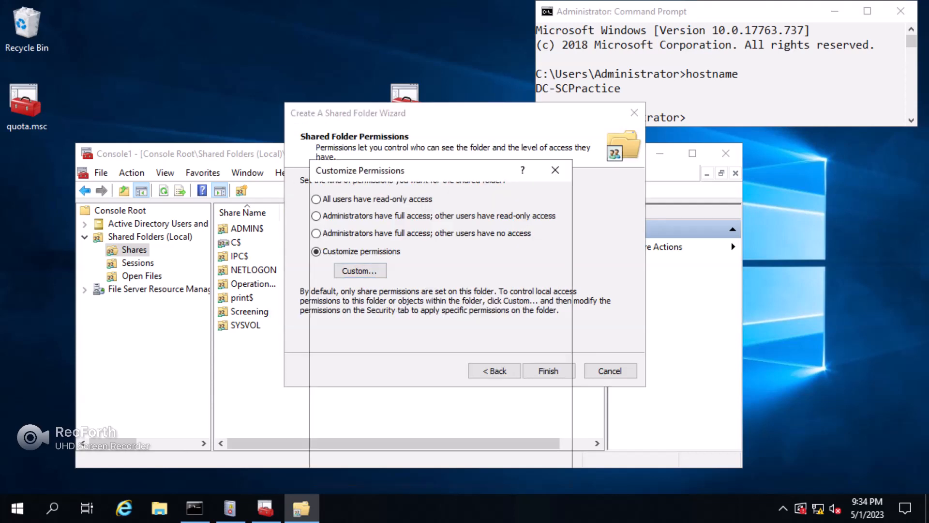
{"action": "left_click", "coordinate": [405, 194]}
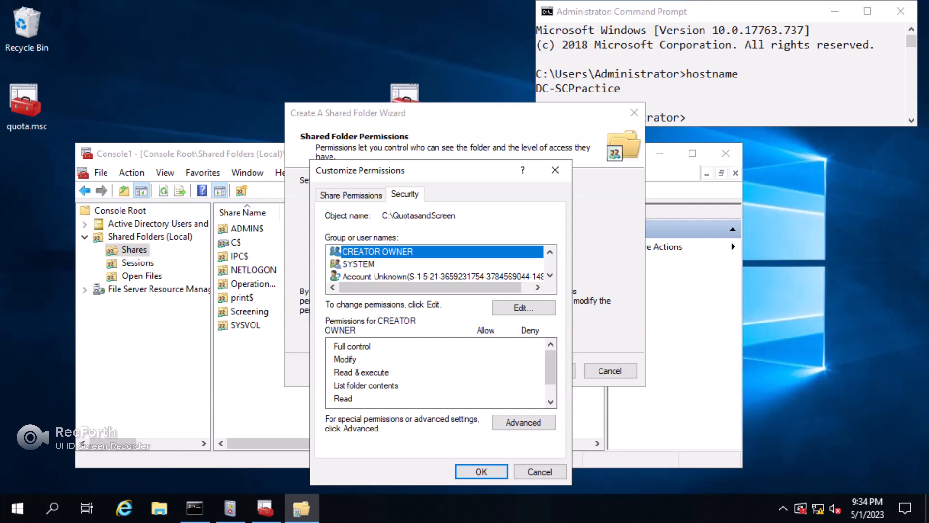
{"action": "left_click", "coordinate": [524, 422]}
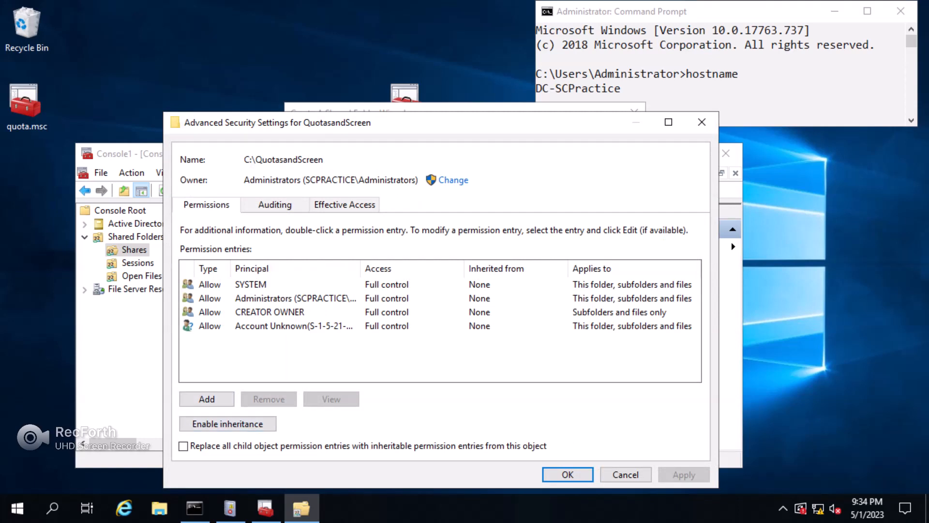
{"action": "left_click", "coordinate": [286, 312]}
{"action": "left_click", "coordinate": [285, 327]}
{"action": "left_click", "coordinate": [286, 312]}
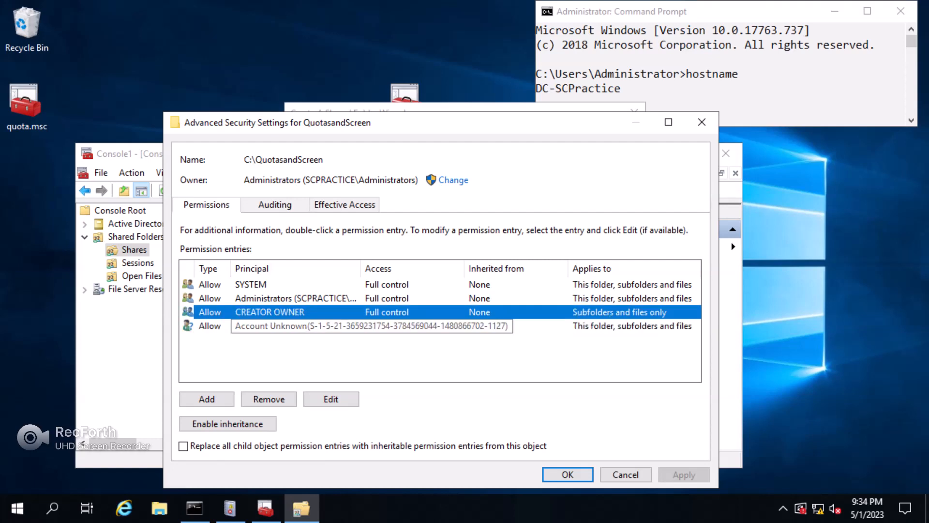
{"action": "left_click", "coordinate": [290, 326]}
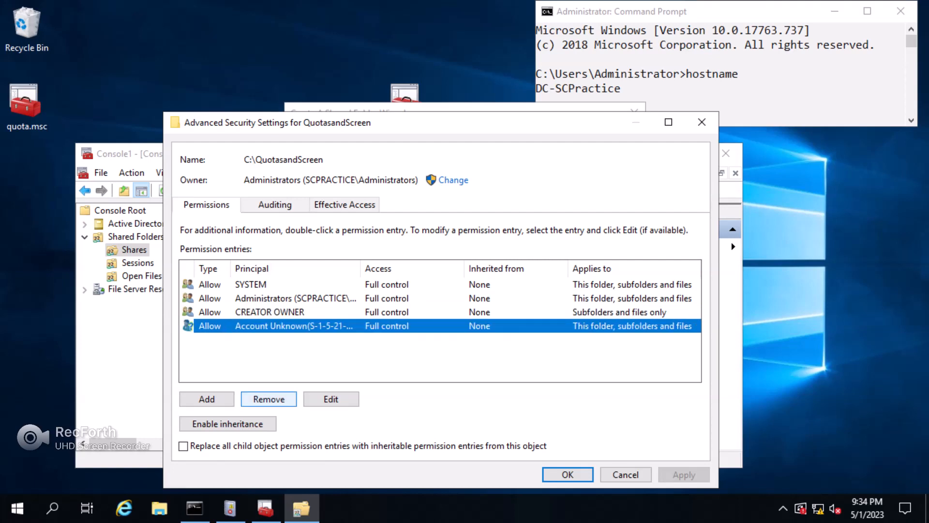
{"action": "left_click", "coordinate": [269, 399]}
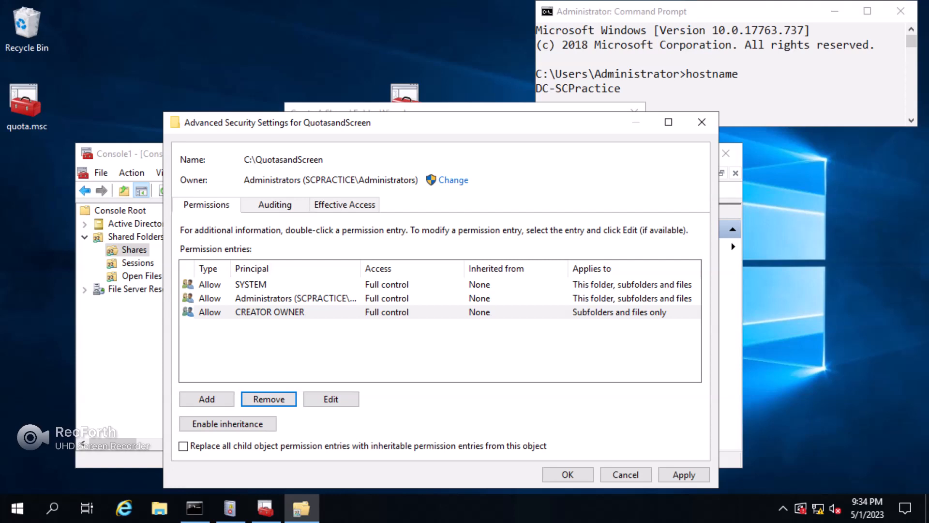
Add a permission entry giving TestGroup Full control on the folder.
{"action": "left_click", "coordinate": [207, 398]}
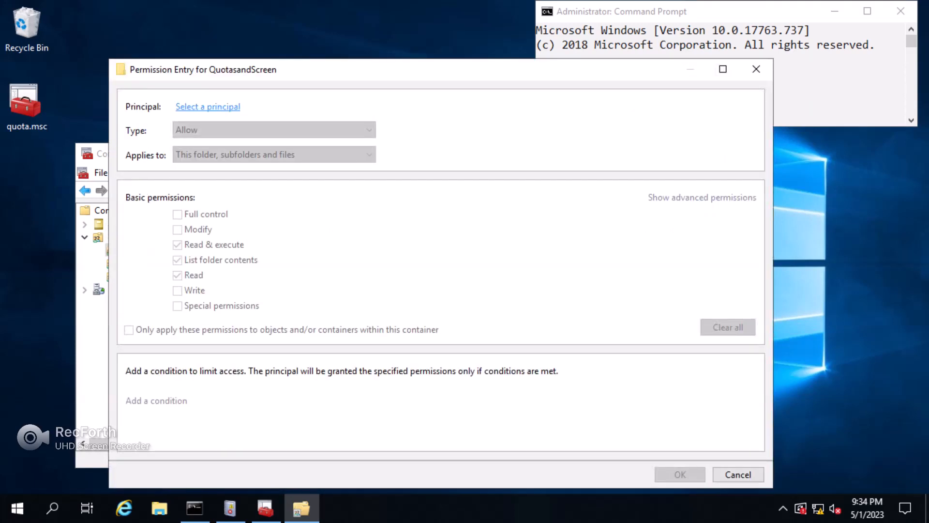
{"action": "left_click", "coordinate": [207, 106]}
{"action": "type", "text": "test"}
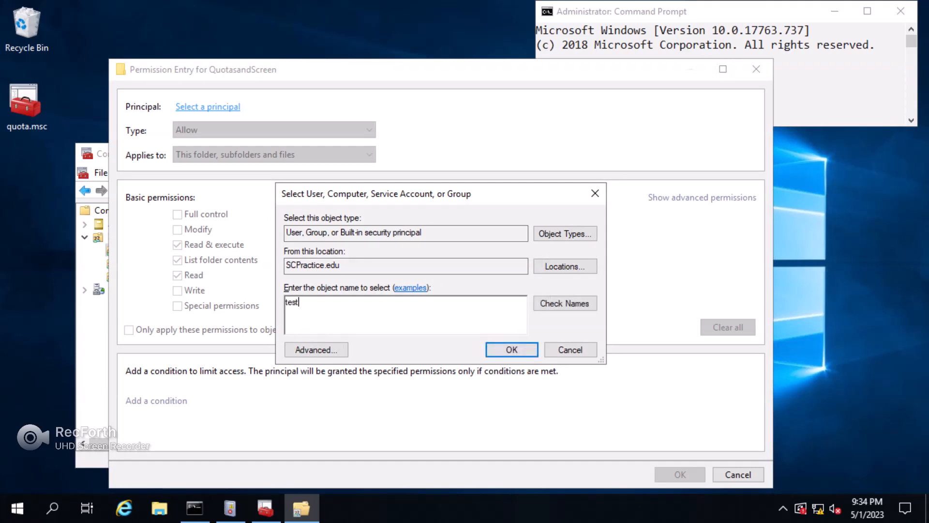
{"action": "key", "text": "alt+k"}
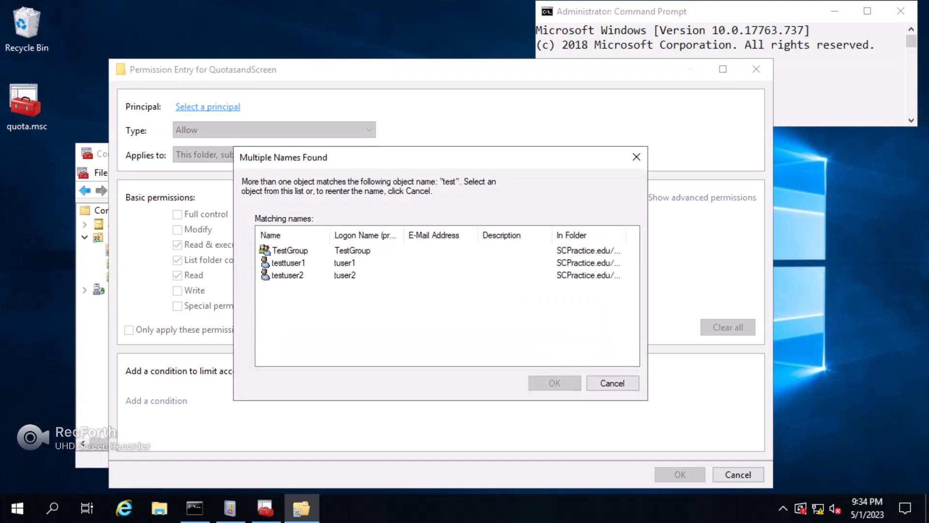
{"action": "left_click", "coordinate": [290, 250]}
{"action": "key", "text": "Return"}
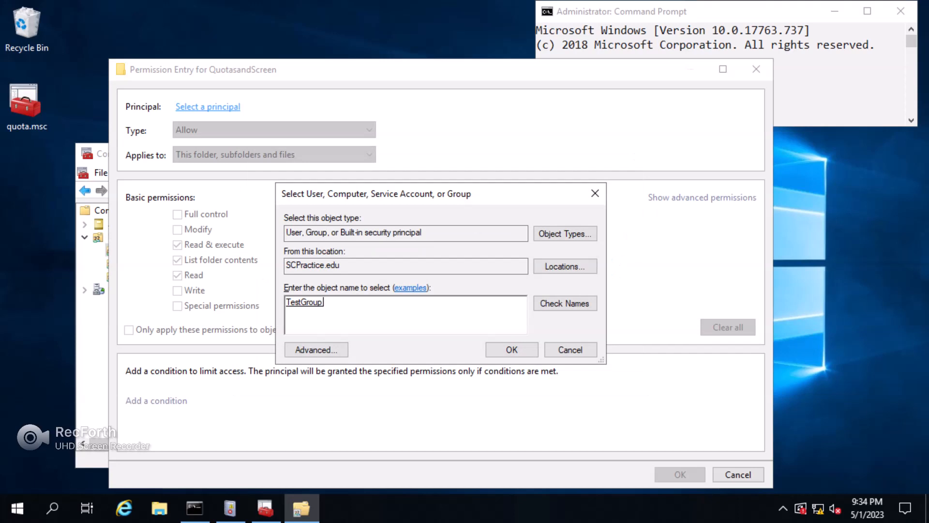
{"action": "key", "text": "Return"}
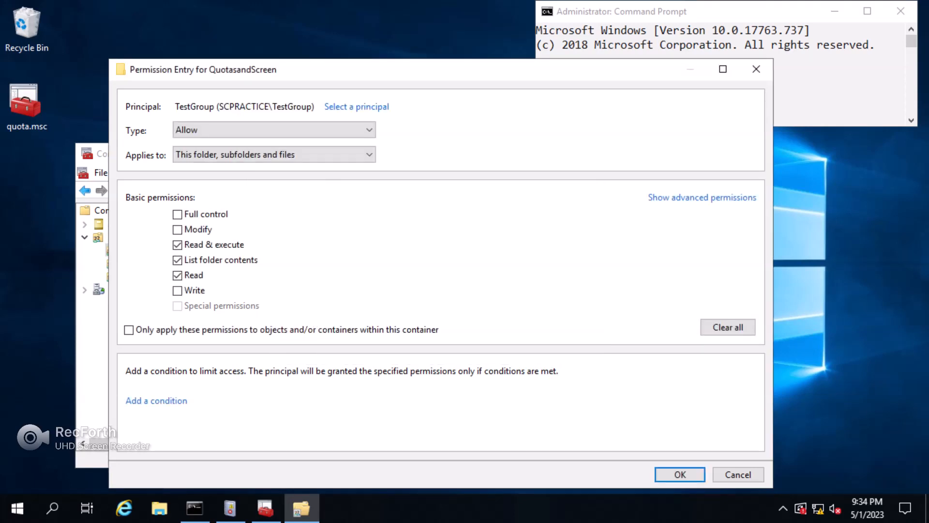
{"action": "left_click", "coordinate": [177, 214]}
{"action": "key", "text": "Return"}
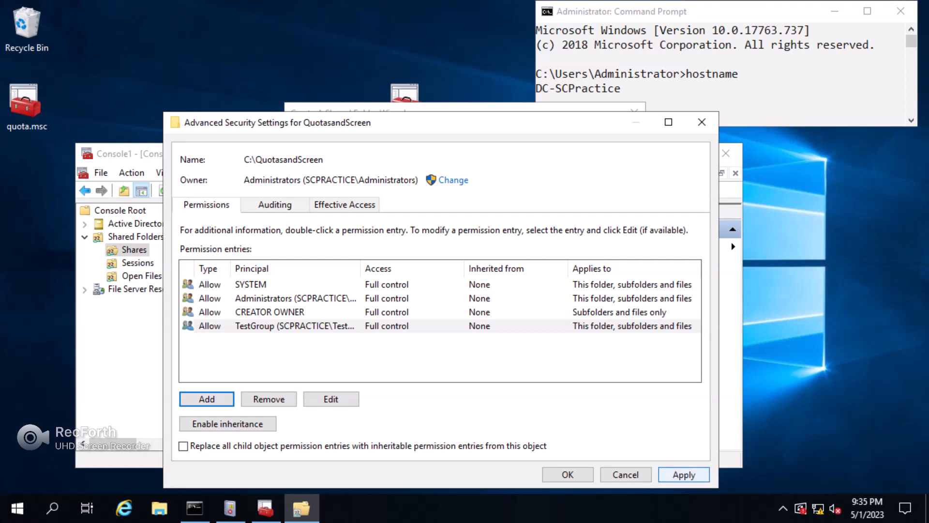
Apply the permissions, close the security dialogs, and finish creating the share.
{"action": "left_click", "coordinate": [684, 474]}
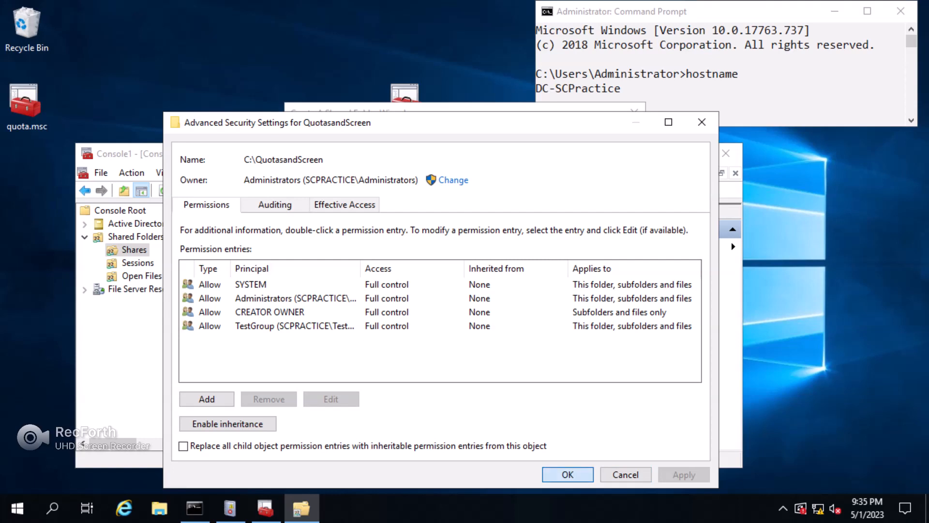
{"action": "left_click", "coordinate": [568, 474]}
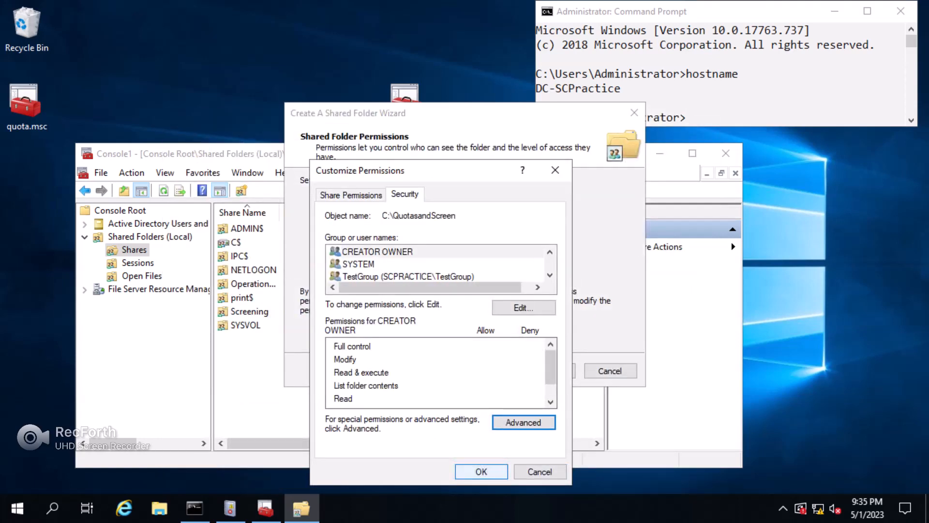
{"action": "left_click", "coordinate": [482, 471]}
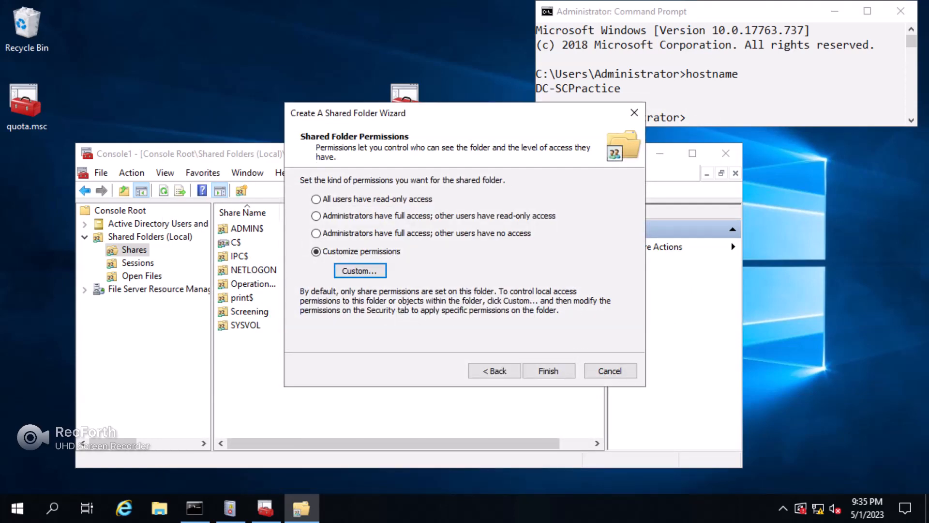
{"action": "left_click", "coordinate": [548, 371]}
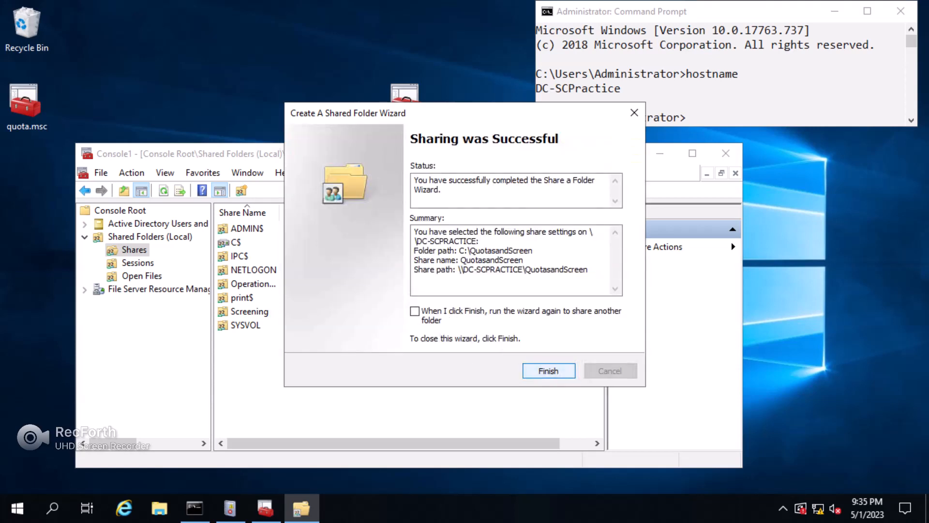
Close the share wizard and show Quota Templates under File Server Resource Manager > Quota Management.
{"action": "left_click", "coordinate": [548, 371]}
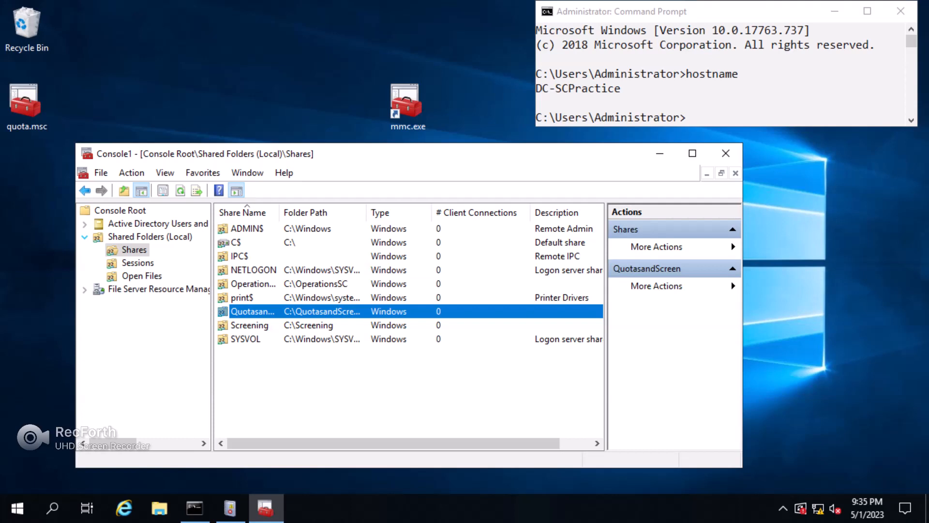
{"action": "left_click", "coordinate": [85, 237]}
{"action": "left_click", "coordinate": [85, 250]}
{"action": "left_click", "coordinate": [160, 263]}
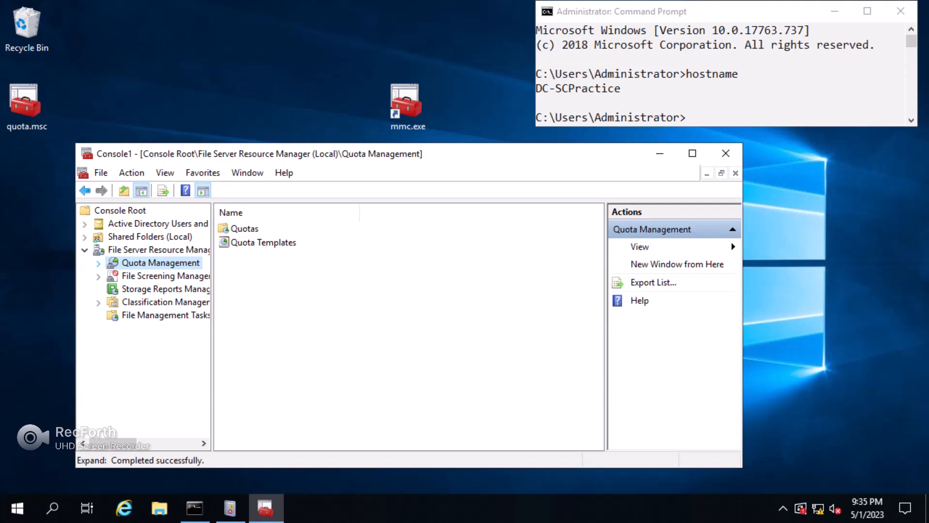
{"action": "key", "text": "Right"}
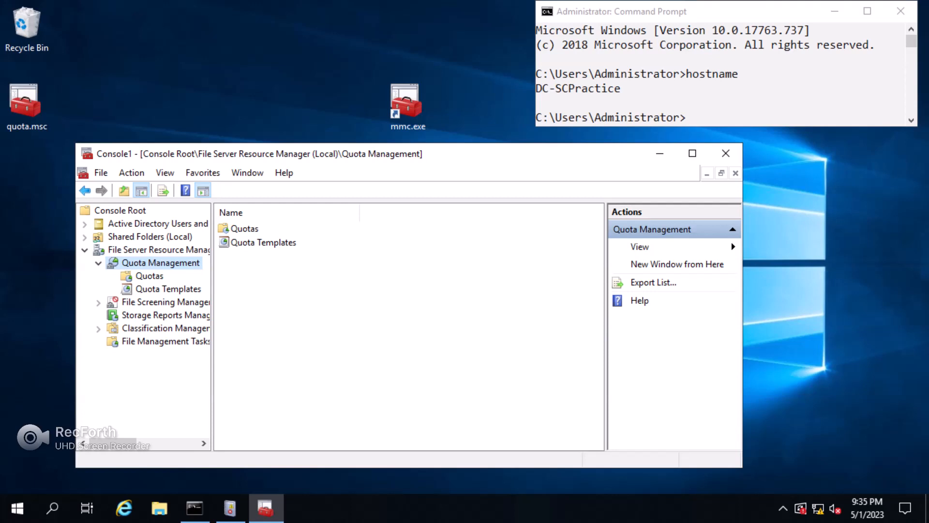
{"action": "left_click", "coordinate": [168, 289]}
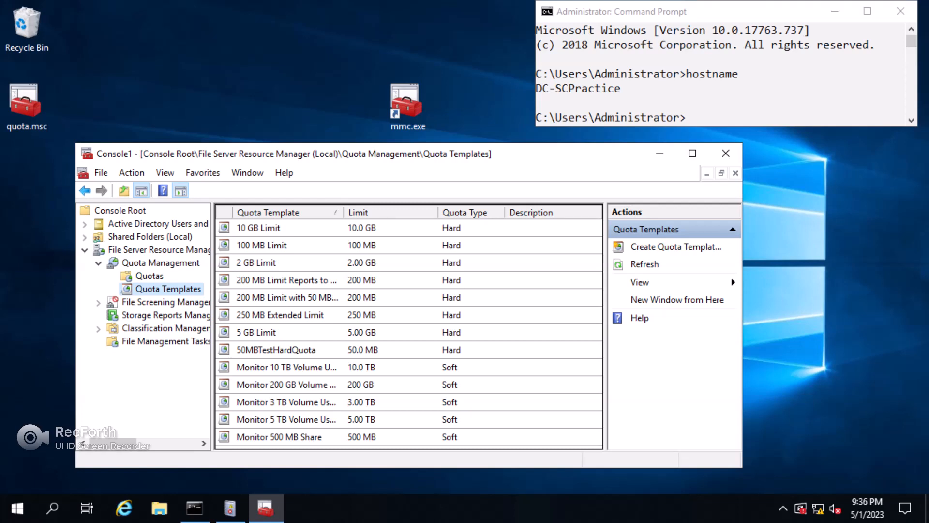
Start a new quota template named TestQuota100MBHard with description 'Hard quota 100Mb'.
{"action": "right_click", "coordinate": [153, 289]}
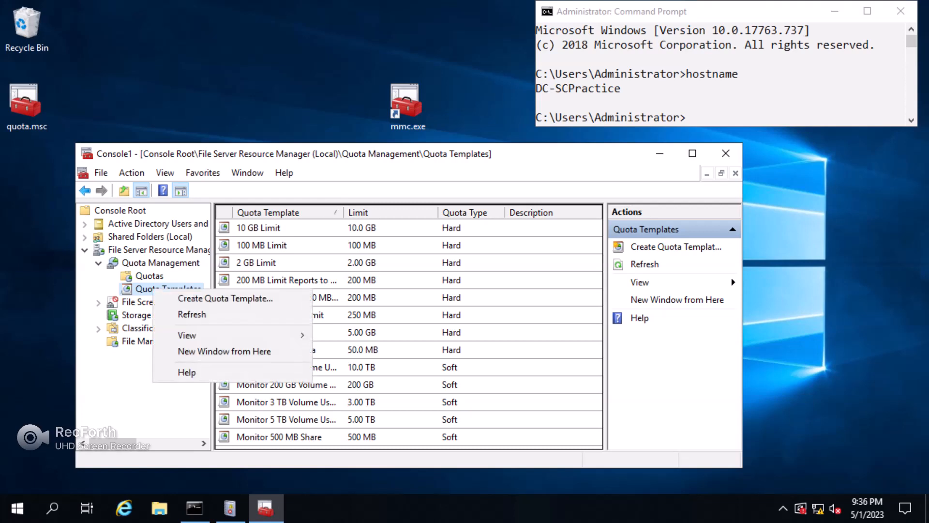
{"action": "key", "text": "Return"}
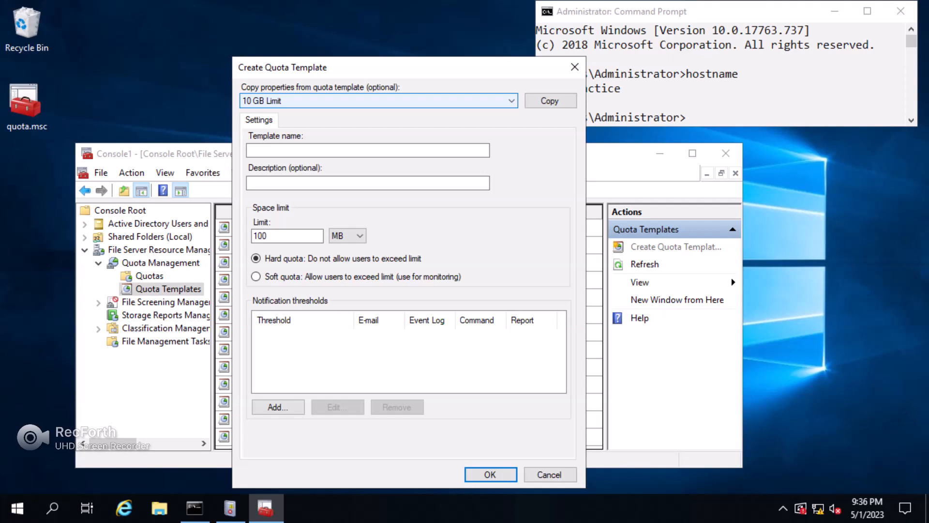
{"action": "left_click", "coordinate": [368, 150]}
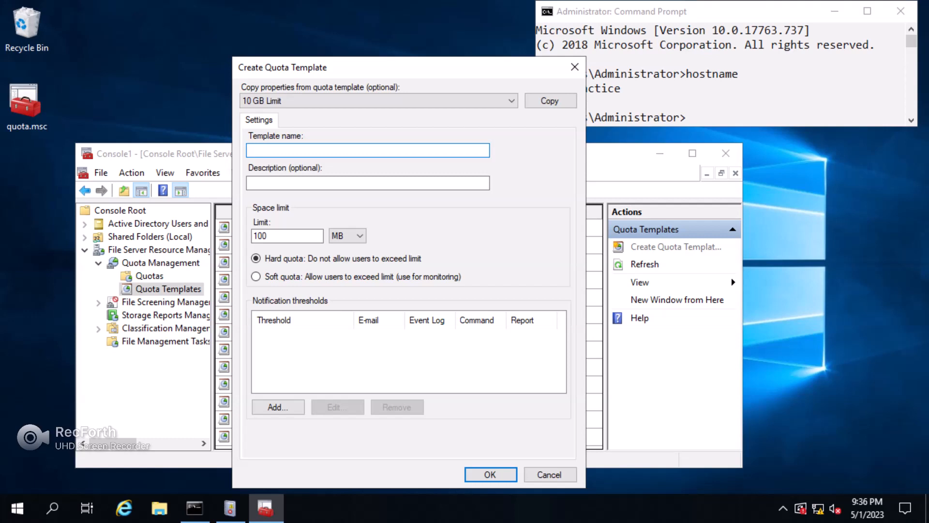
{"action": "type", "text": "TestQuota100MBHard"}
{"action": "key", "text": "Tab"}
{"action": "key", "text": "Tab"}
{"action": "type", "text": "Hard quota"}
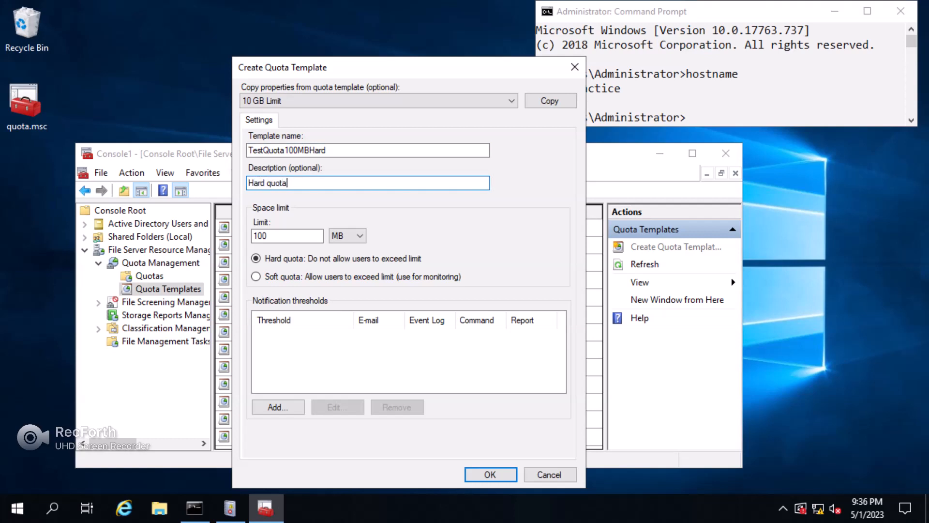
{"action": "type", "text": " 100Mb"}
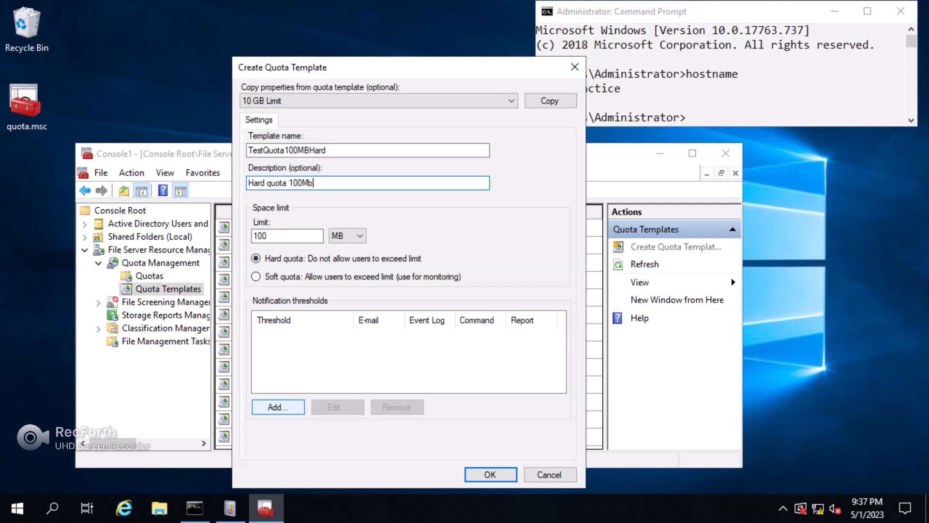
Add an 85% threshold that sends a warning to the event log, then save the template.
{"action": "left_click", "coordinate": [278, 407]}
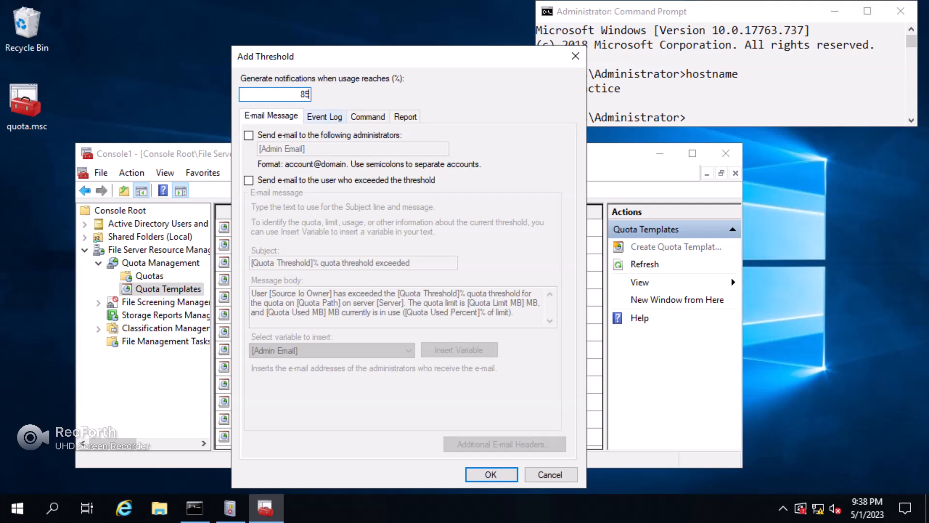
{"action": "key", "text": "ctrl+Tab"}
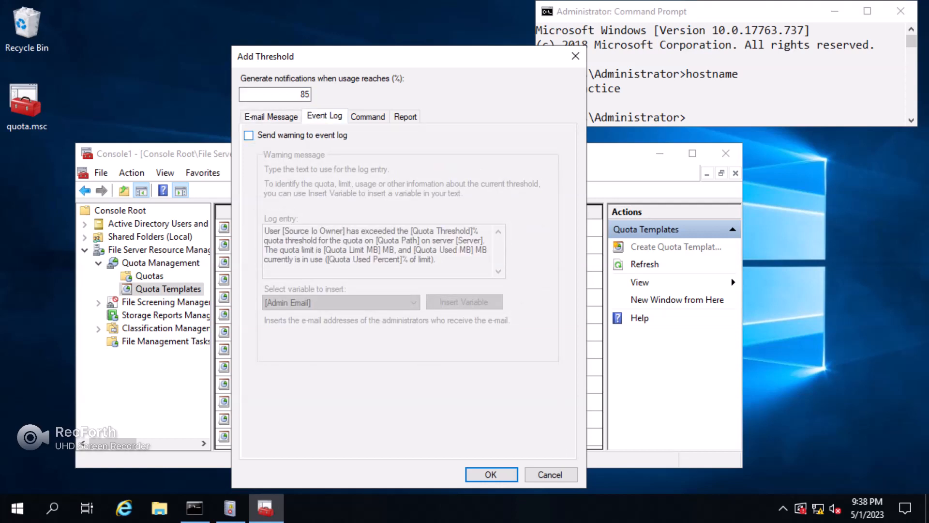
{"action": "left_click", "coordinate": [248, 135]}
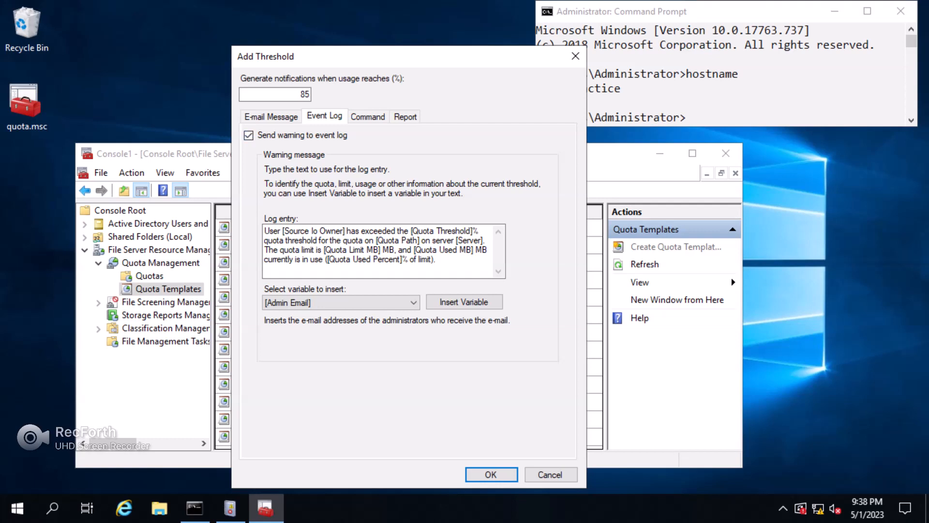
{"action": "key", "text": "ctrl+Tab"}
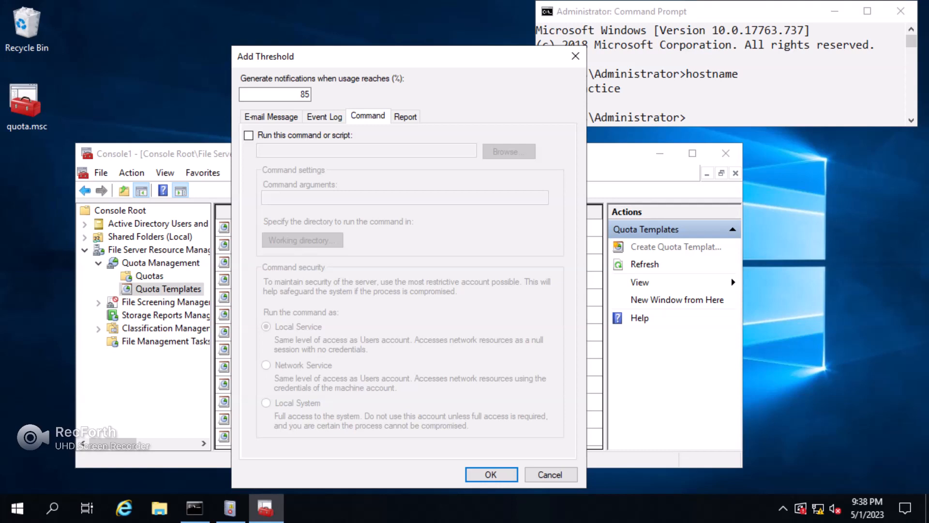
{"action": "left_click", "coordinate": [324, 116]}
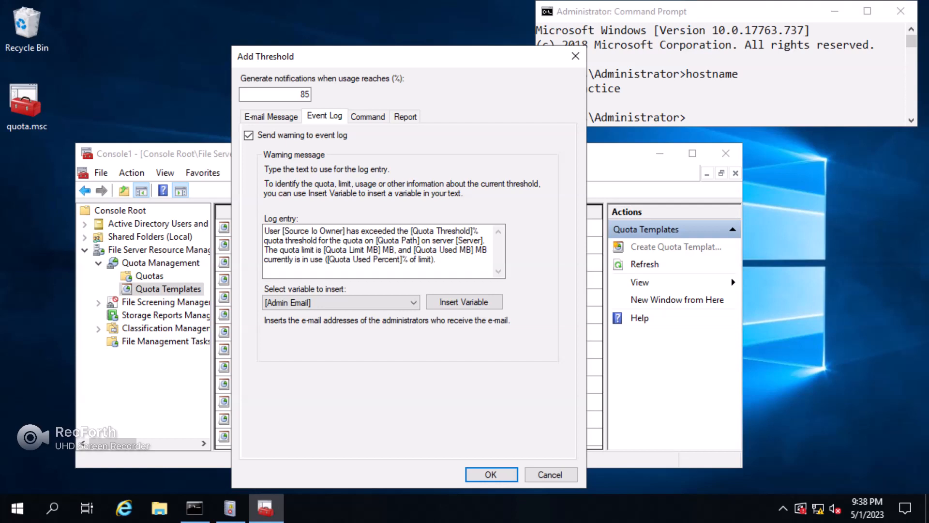
{"action": "key", "text": "Return"}
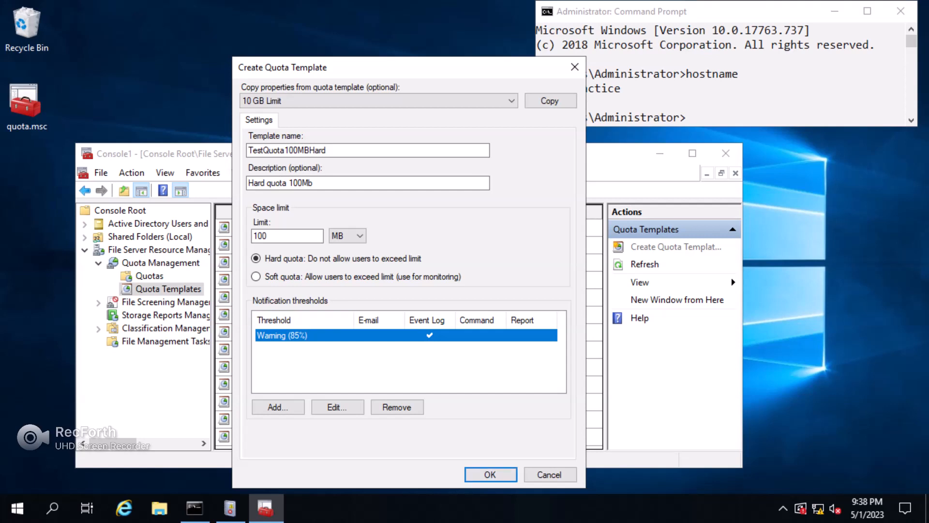
{"action": "key", "text": "Return"}
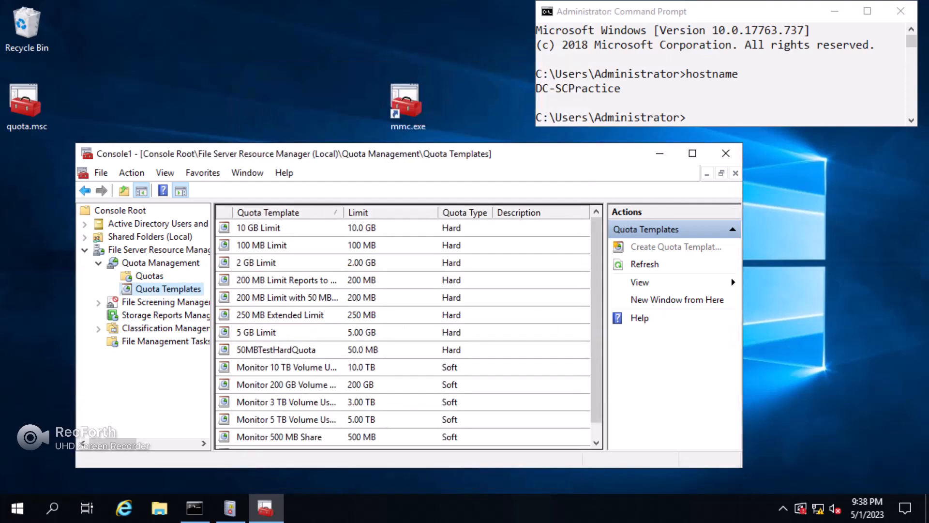
Start a new quota under Quotas and browse its path to C:\QuotasandScreen.
{"action": "left_click", "coordinate": [150, 275]}
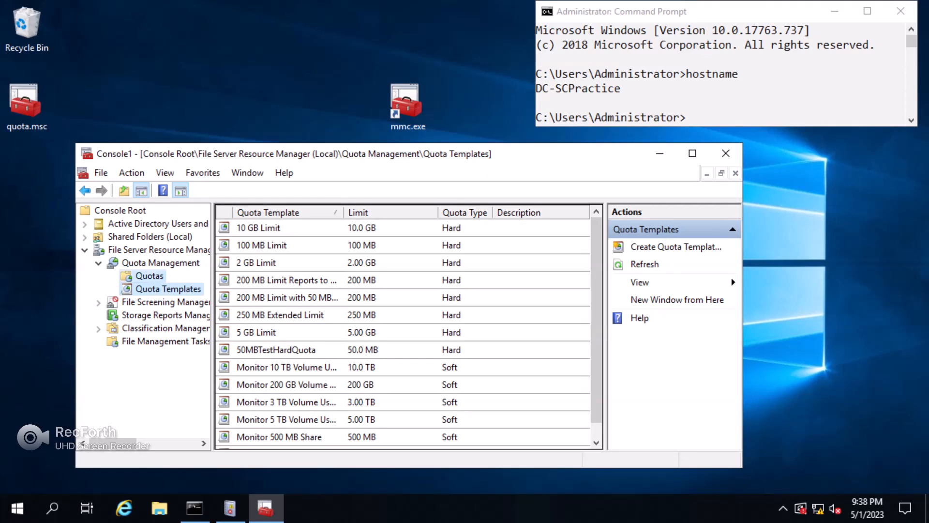
{"action": "right_click", "coordinate": [141, 275]}
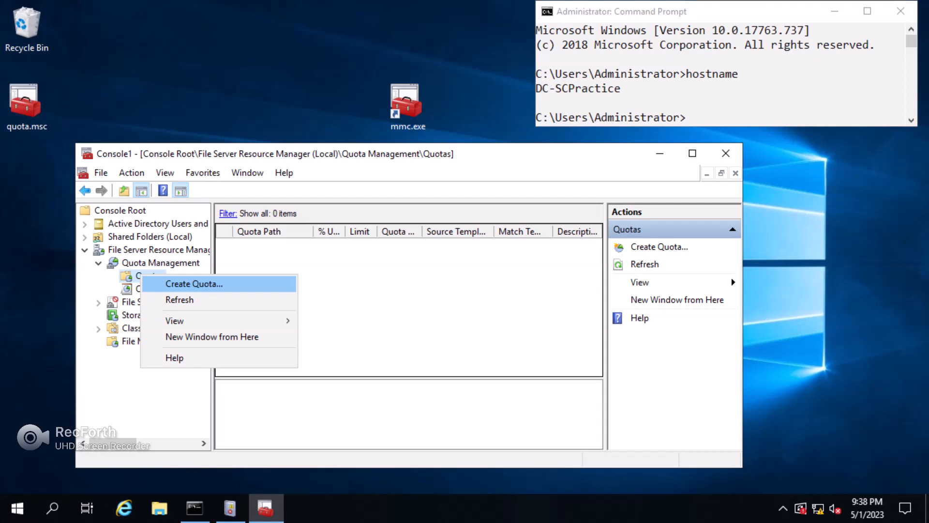
{"action": "left_click", "coordinate": [194, 284]}
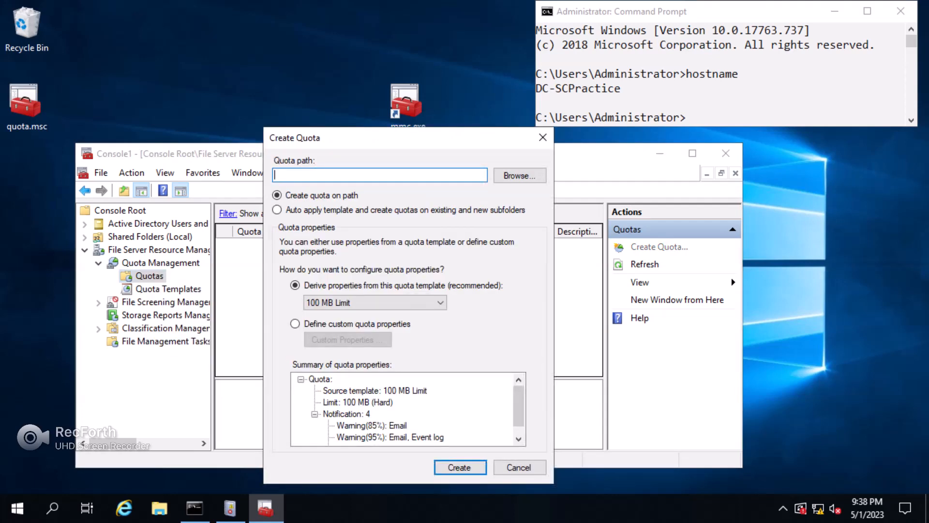
{"action": "left_click", "coordinate": [520, 175]}
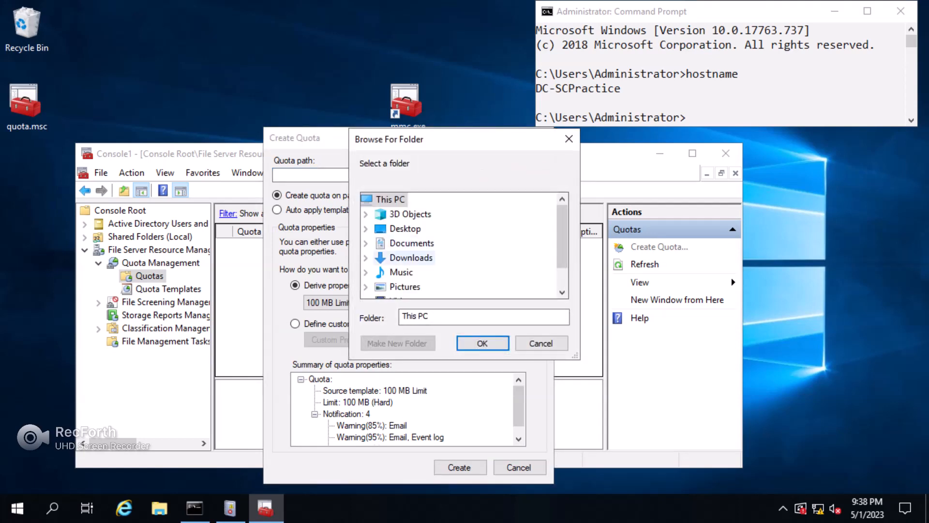
{"action": "scroll", "coordinate": [412, 259], "scroll_direction": "down", "scroll_amount": 1}
{"action": "double_click", "coordinate": [412, 286]}
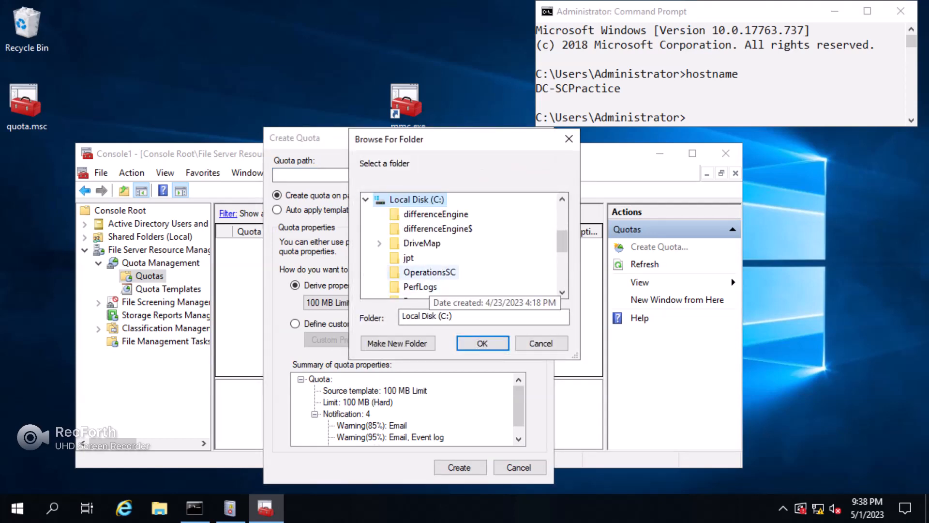
{"action": "scroll", "coordinate": [435, 272], "scroll_direction": "down", "scroll_amount": 2}
{"action": "left_click", "coordinate": [436, 272]}
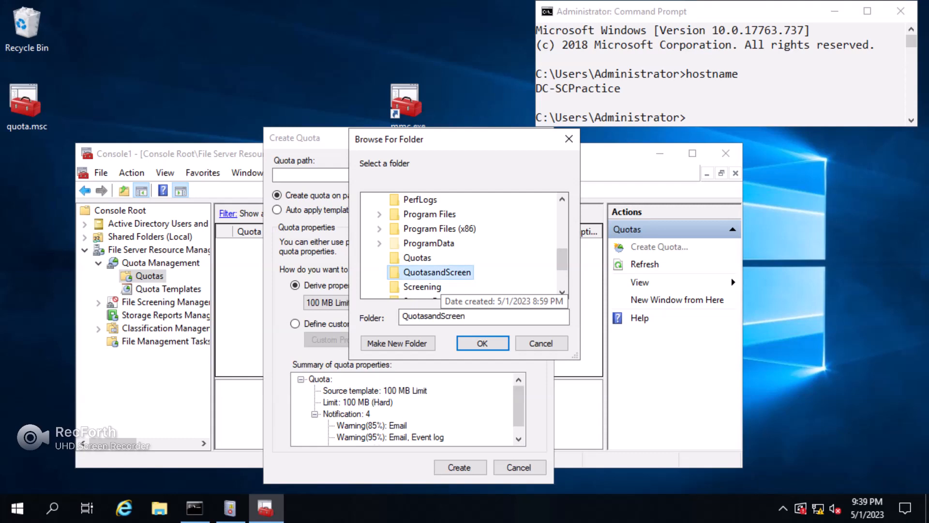
{"action": "left_click", "coordinate": [482, 343]}
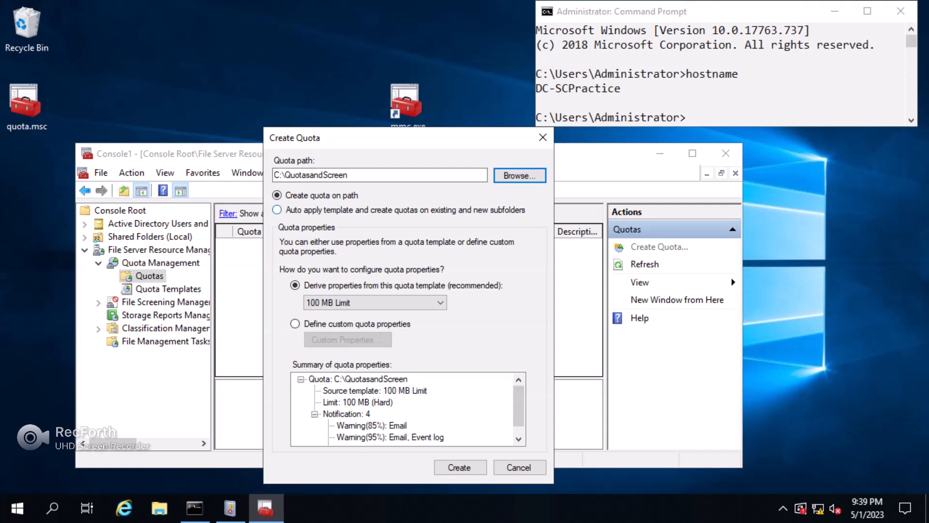
Derive the C:\QuotasandScreen quota from TestQuota100MBHard and create it.
{"action": "left_click", "coordinate": [348, 174]}
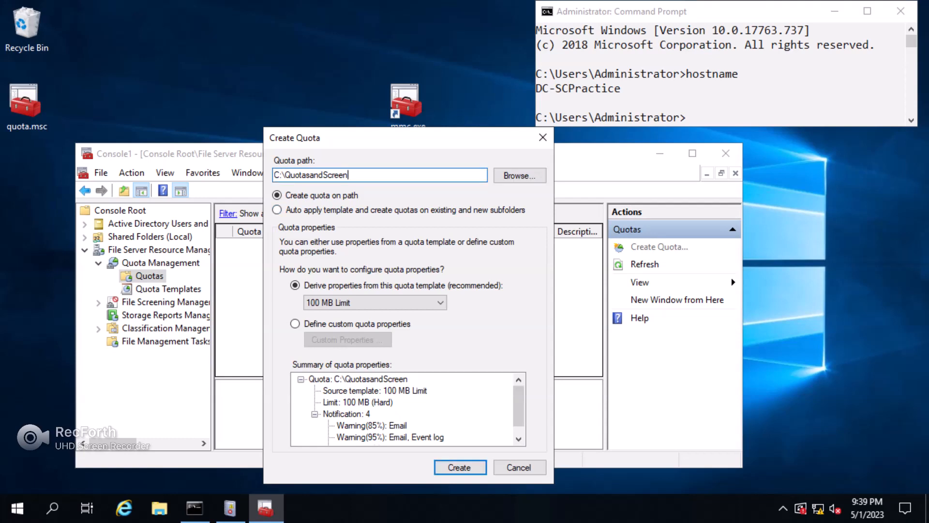
{"action": "type", "text": "\\"}
{"action": "type", "text": "folder"}
{"action": "type", "text": "1"}
{"action": "key", "text": "BackSpace"}
{"action": "type", "text": "2"}
{"action": "key", "text": "BackSpace"}
{"action": "key", "text": "BackSpace"}
{"action": "key", "text": "BackSpace"}
{"action": "key", "text": "BackSpace"}
{"action": "key", "text": "BackSpace"}
{"action": "key", "text": "BackSpace"}
{"action": "key", "text": "BackSpace"}
{"action": "key", "text": "BackSpace"}
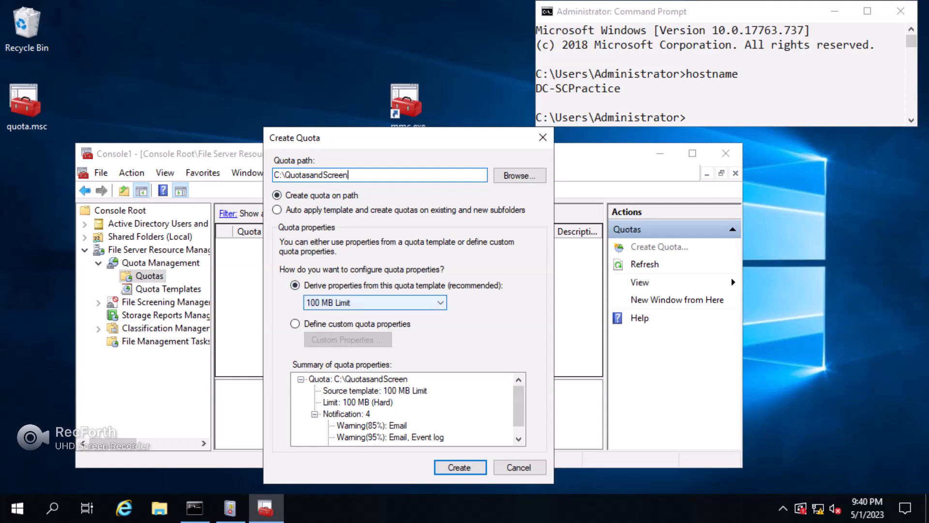
{"action": "left_click", "coordinate": [376, 303]}
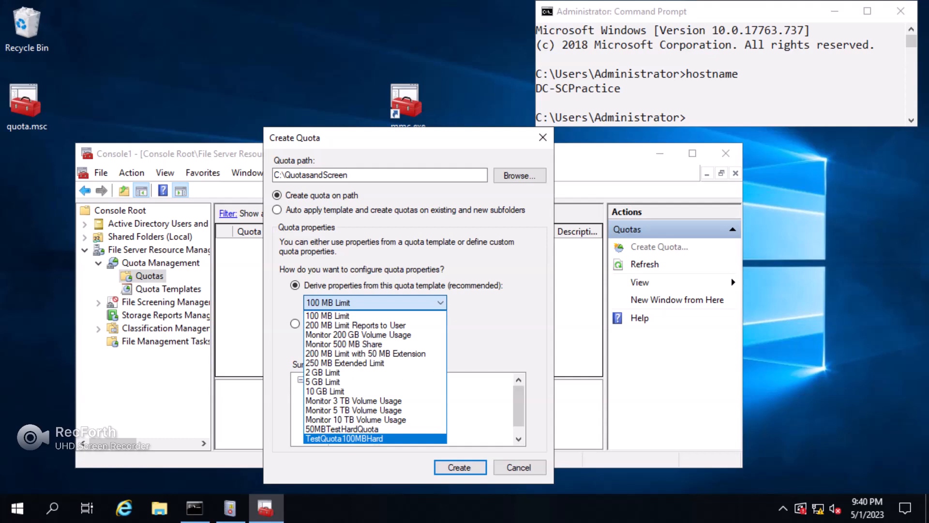
{"action": "key", "text": "Return"}
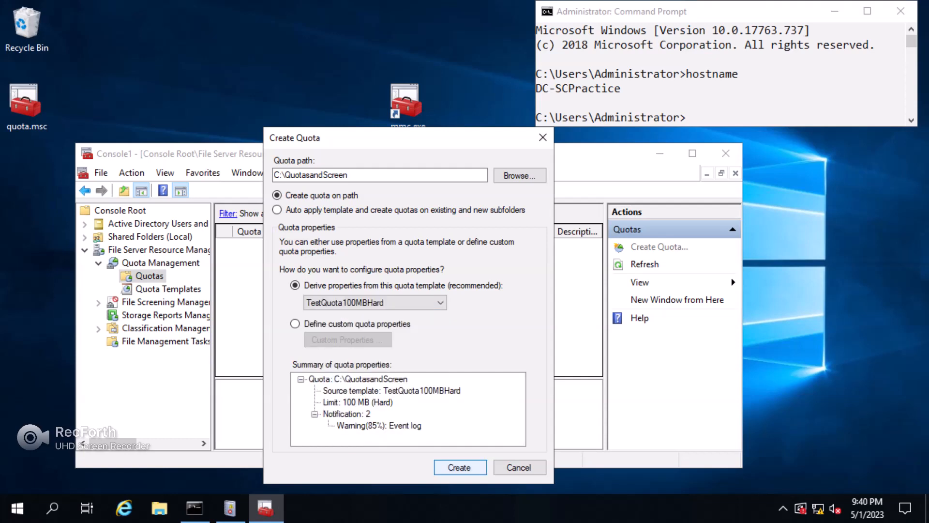
{"action": "left_click", "coordinate": [460, 467]}
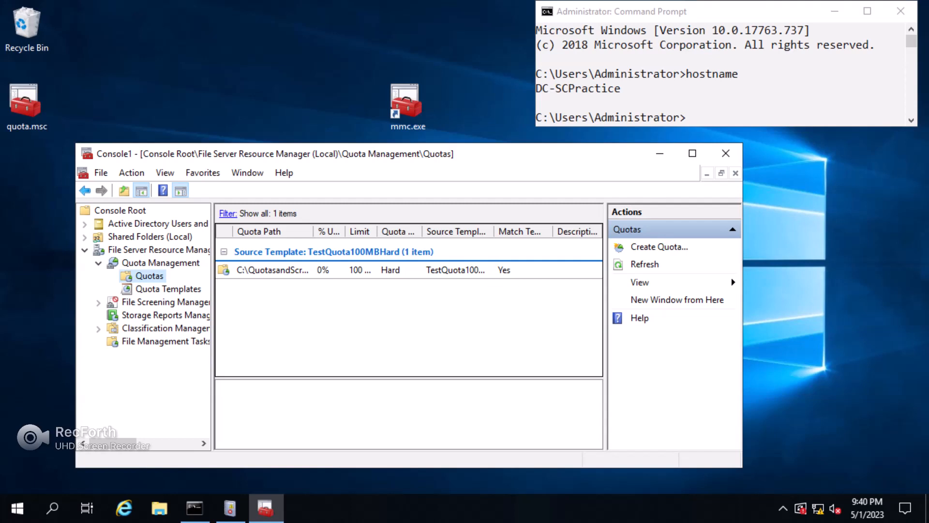
Sign in to the Windows 10 client as the domain test user with its password.
{"action": "key", "text": "Escape"}
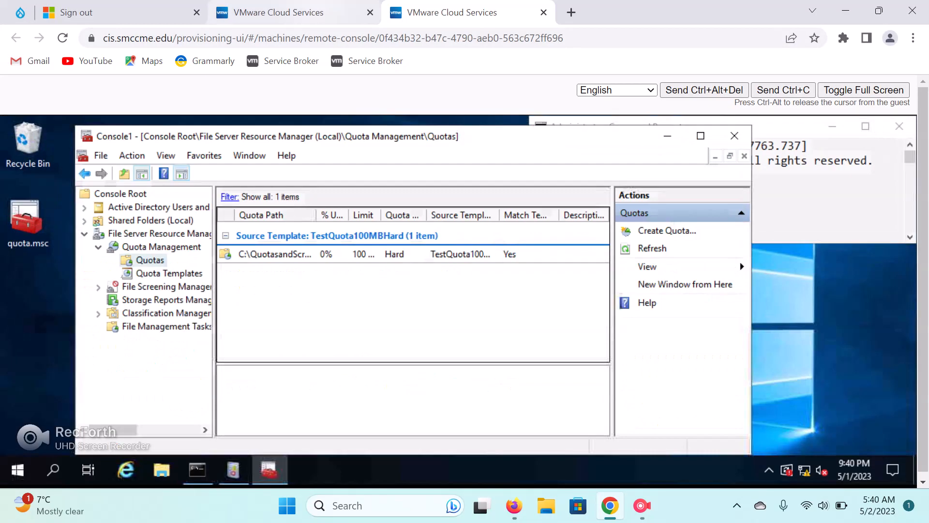
{"action": "key", "text": "Return"}
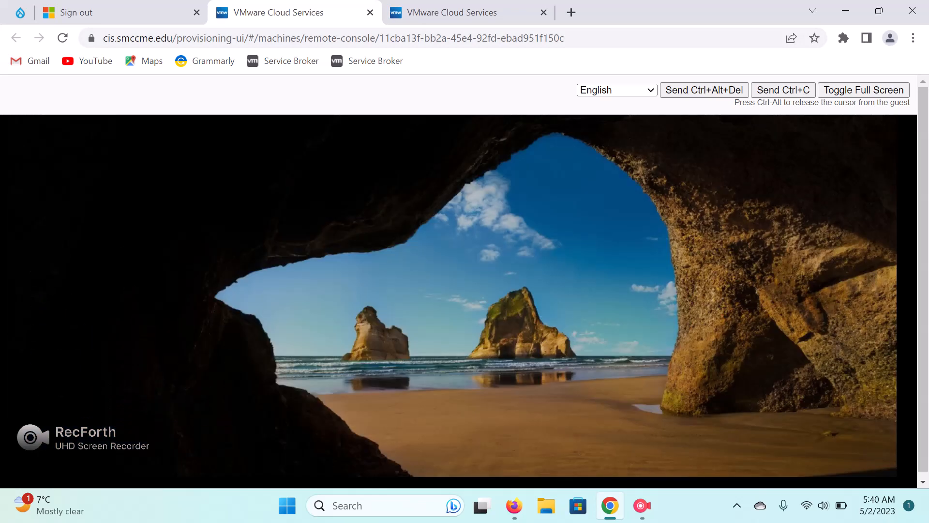
{"action": "key", "text": "Return"}
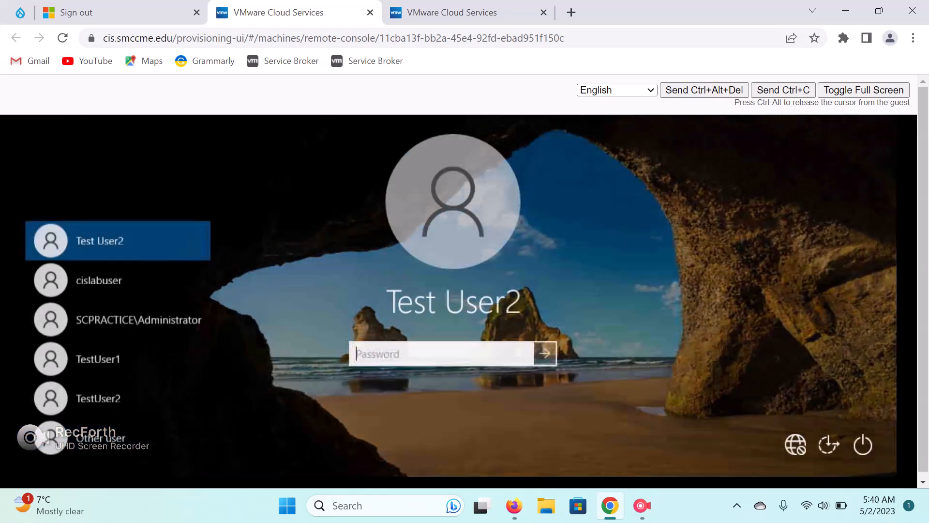
{"action": "left_click", "coordinate": [117, 437]}
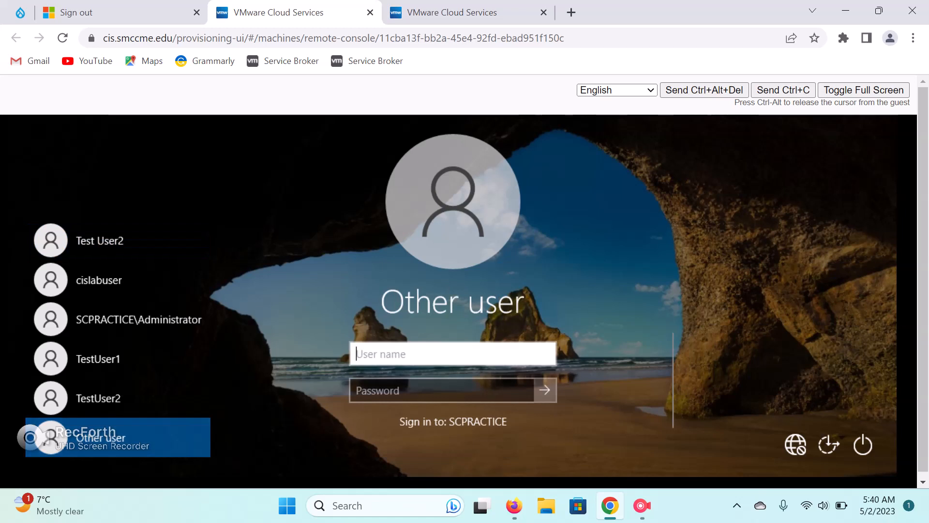
{"action": "type", "text": "scpr"}
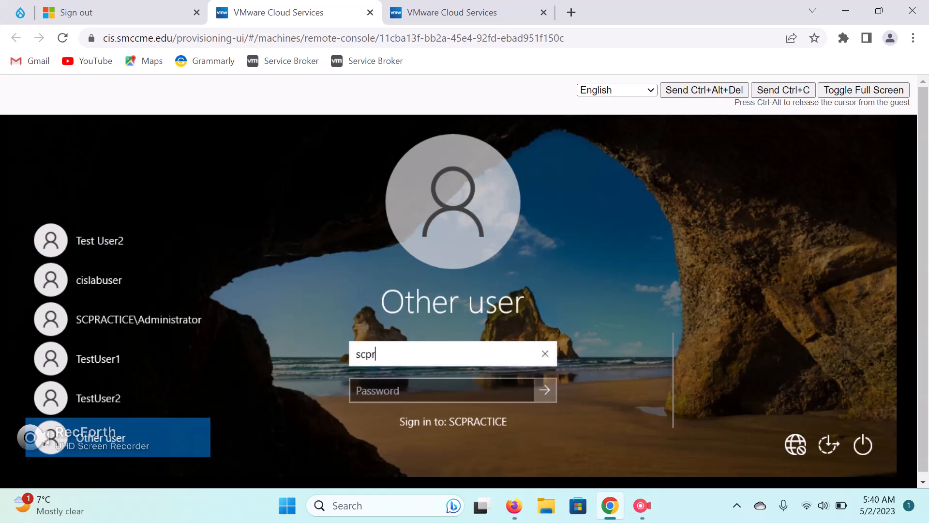
{"action": "type", "text": "actice\\tuser1"}
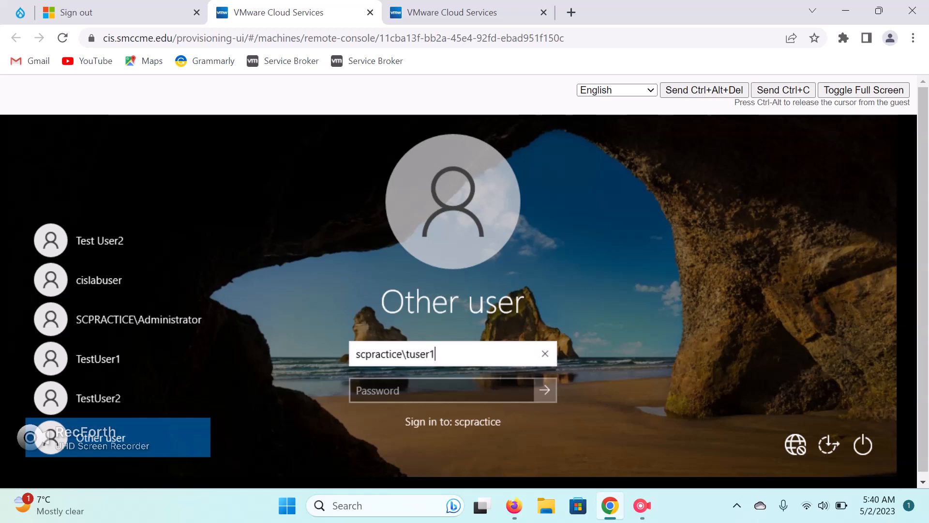
{"action": "key", "text": "Tab"}
{"action": "type", "text": "••••••••"}
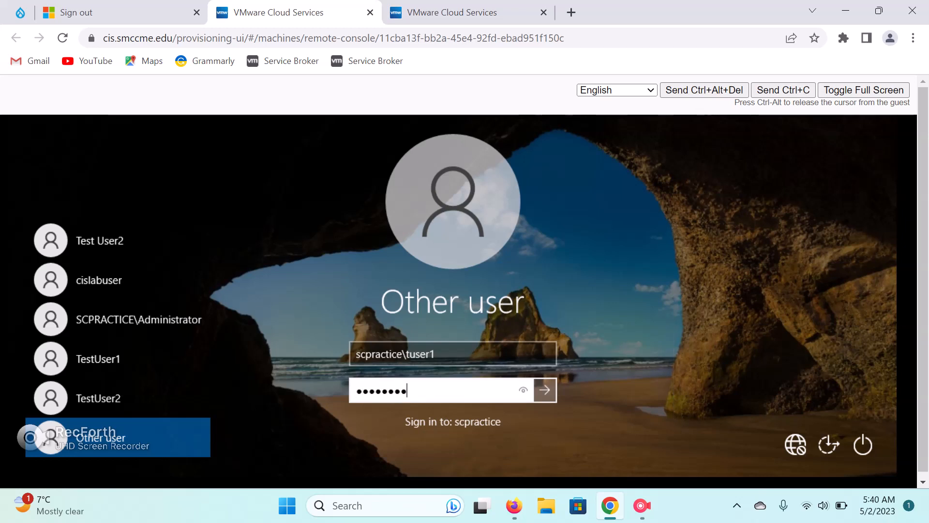
{"action": "key", "text": "Return"}
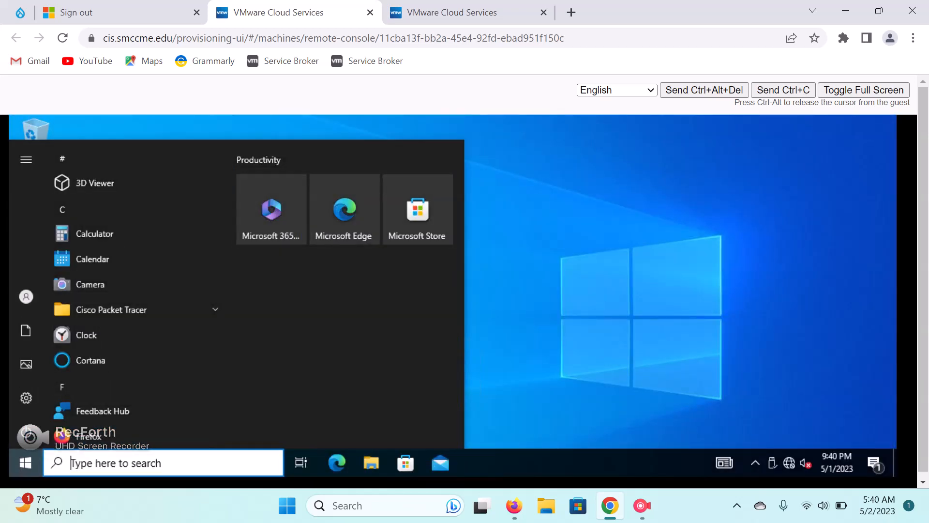
Close the Start menu and refresh the desktop.
{"action": "key", "text": "Escape"}
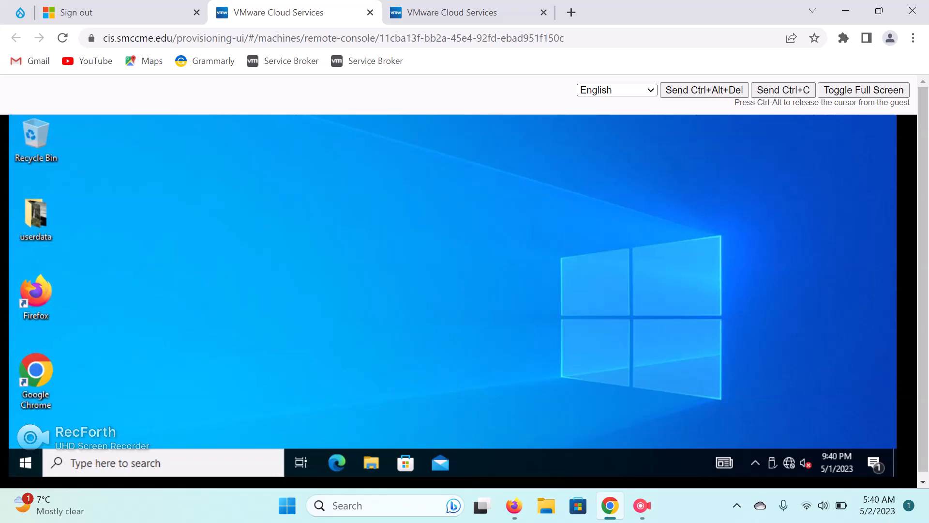
{"action": "right_click", "coordinate": [368, 197]}
{"action": "left_click", "coordinate": [404, 238]}
{"action": "left_click", "coordinate": [160, 463]}
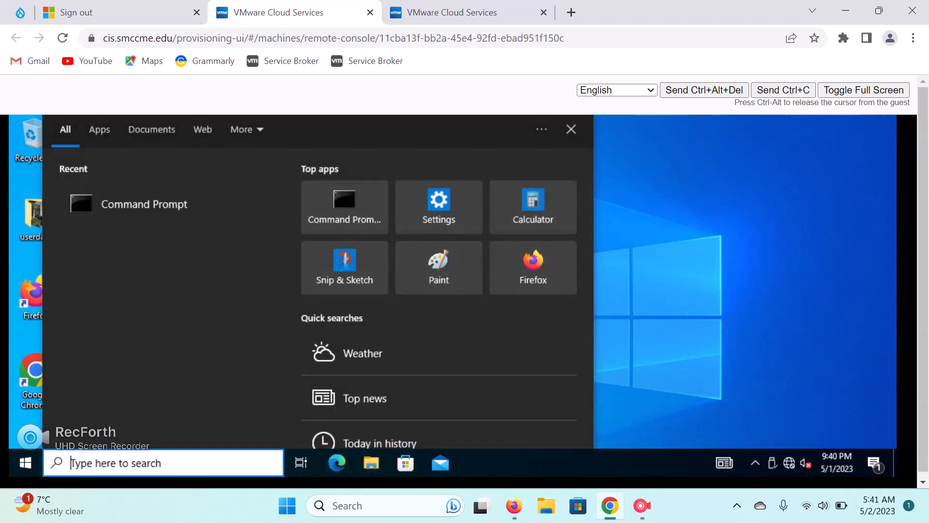
{"action": "type", "text": "\\\\"}
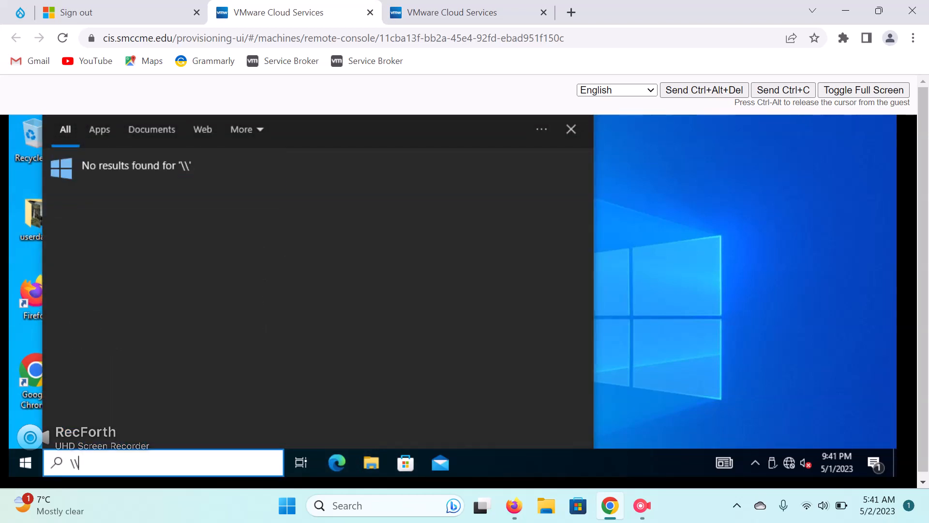
{"action": "type", "text": "dc-scpracti"}
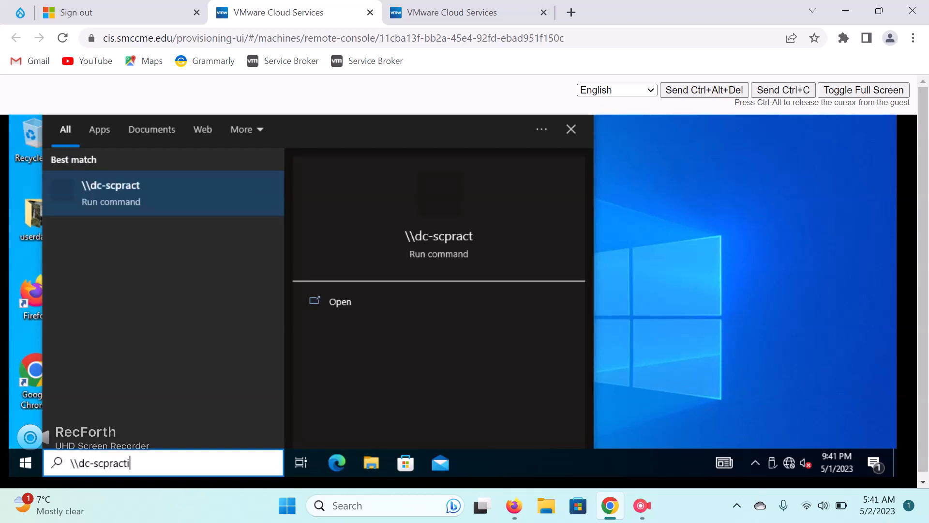
{"action": "type", "text": "ce\\"}
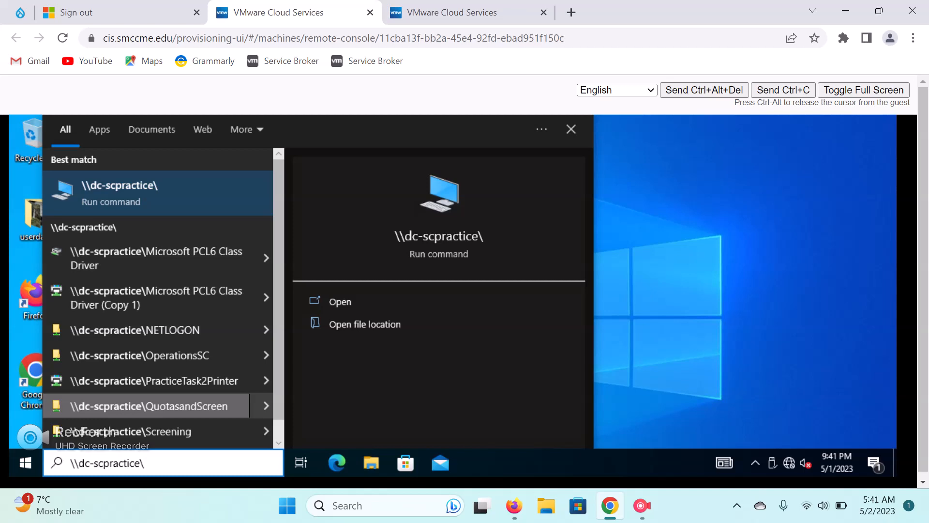
{"action": "key", "text": "Return"}
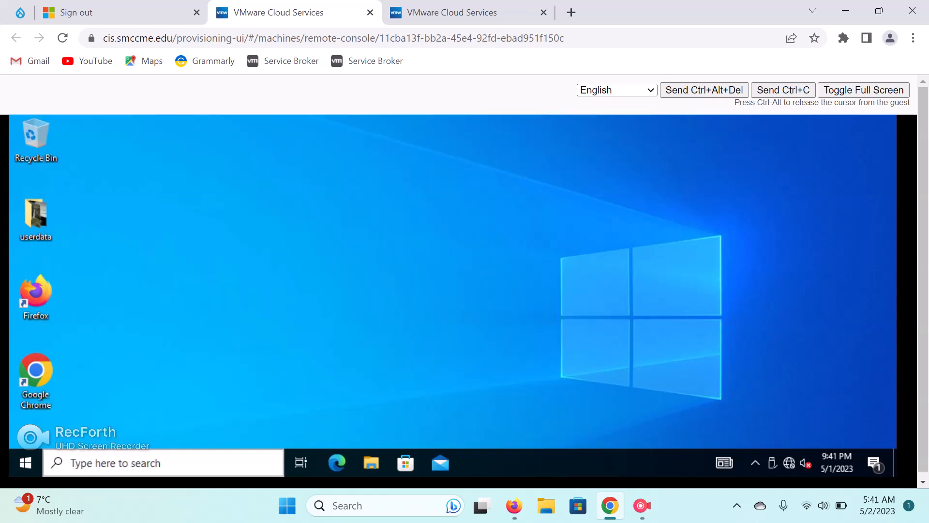
{"action": "left_click", "coordinate": [145, 463]}
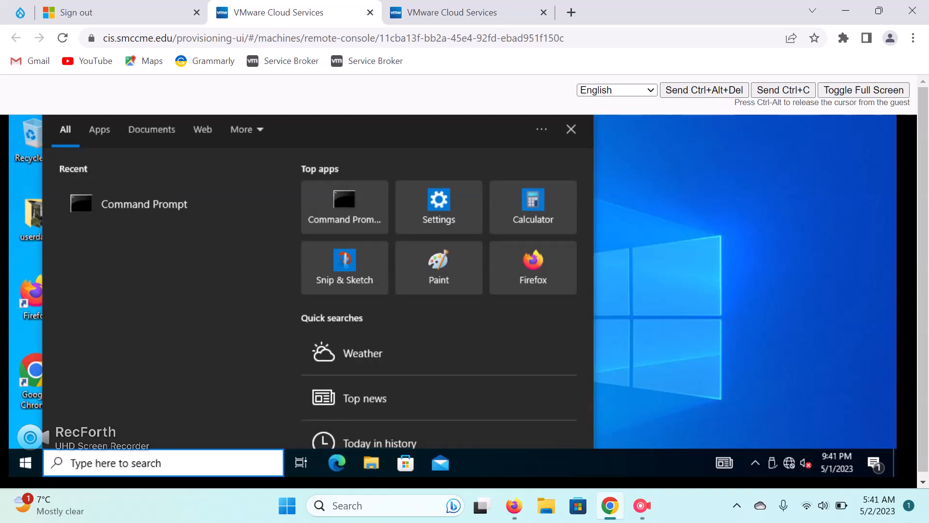
{"action": "type", "text": "\\\\"}
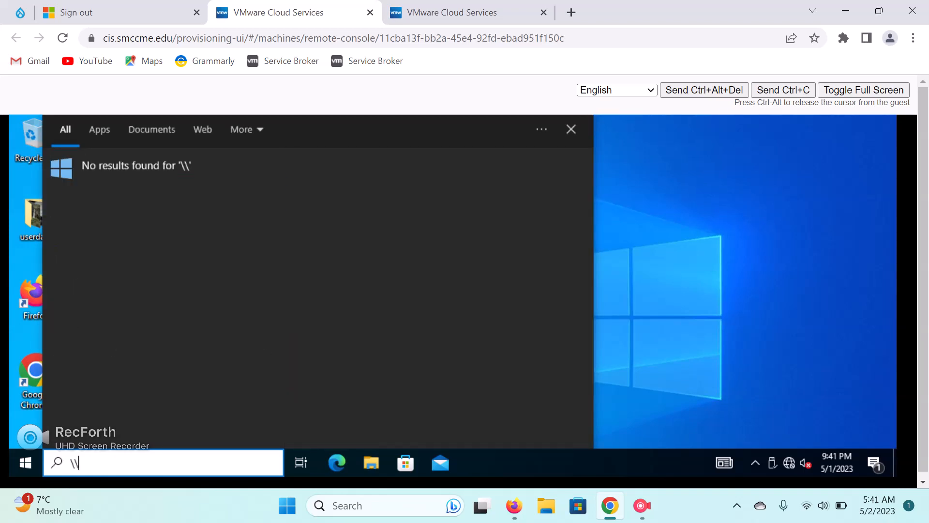
{"action": "type", "text": "dc-"}
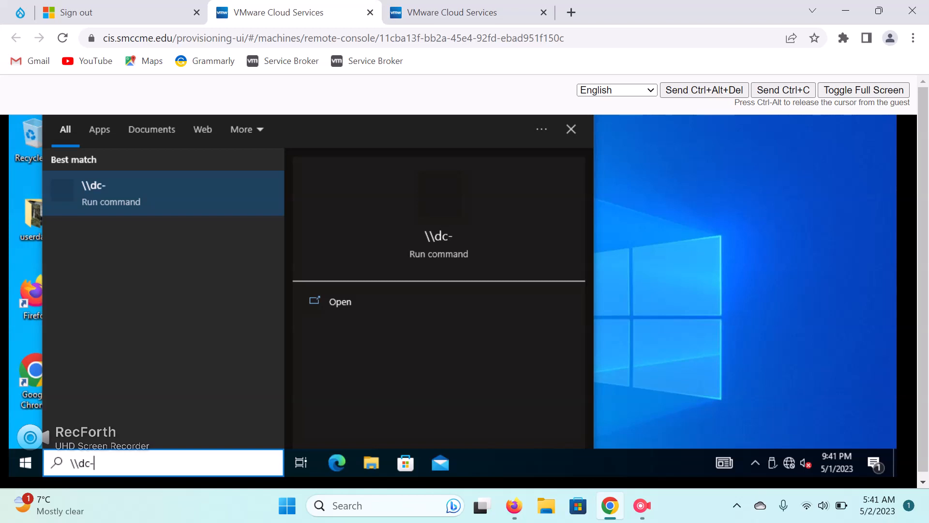
{"action": "type", "text": "scpracti"}
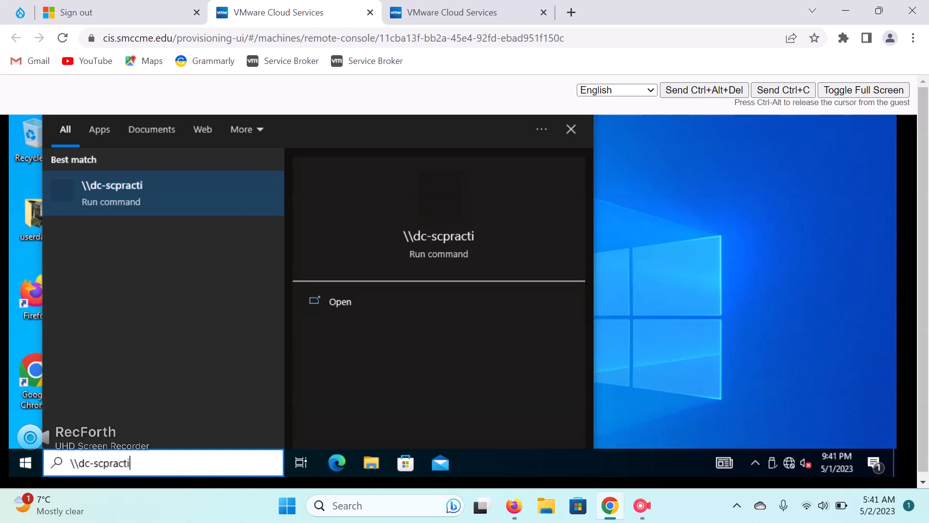
{"action": "type", "text": "ce\\"}
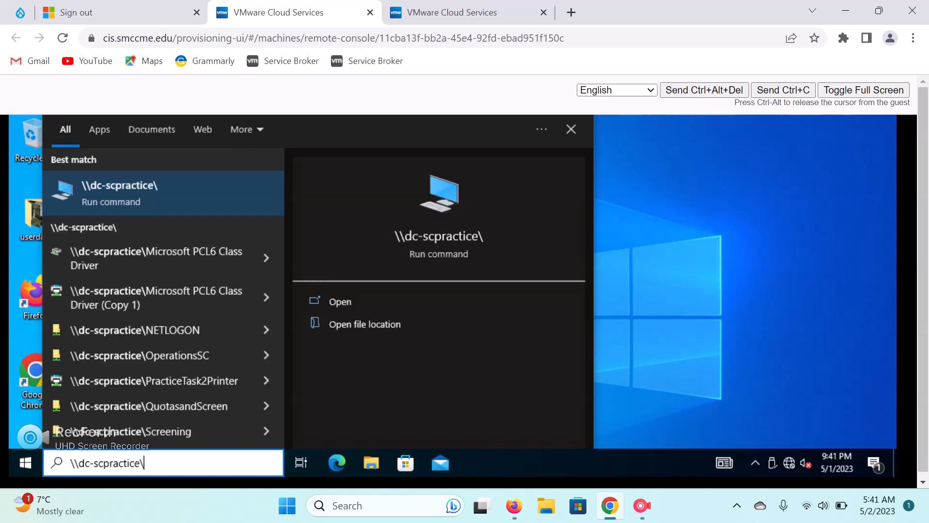
{"action": "left_click", "coordinate": [266, 406]}
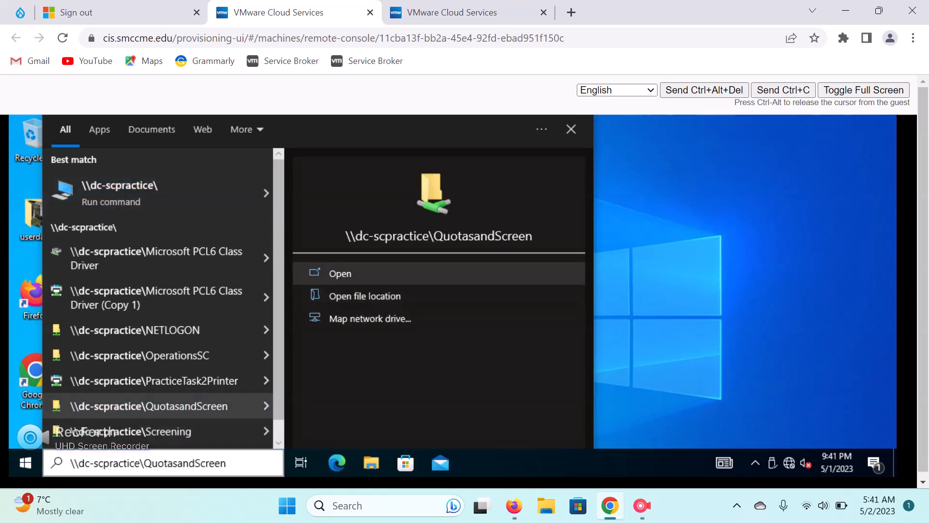
{"action": "left_click", "coordinate": [340, 274]}
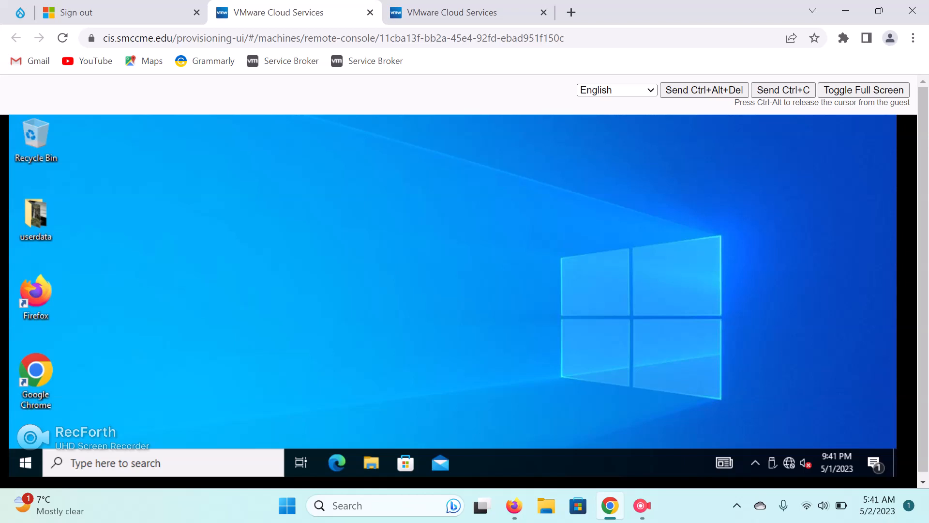
{"action": "right_click", "coordinate": [408, 181]}
{"action": "left_click", "coordinate": [431, 222]}
{"action": "right_click", "coordinate": [319, 185]}
{"action": "left_click", "coordinate": [339, 227]}
{"action": "left_click", "coordinate": [116, 463]}
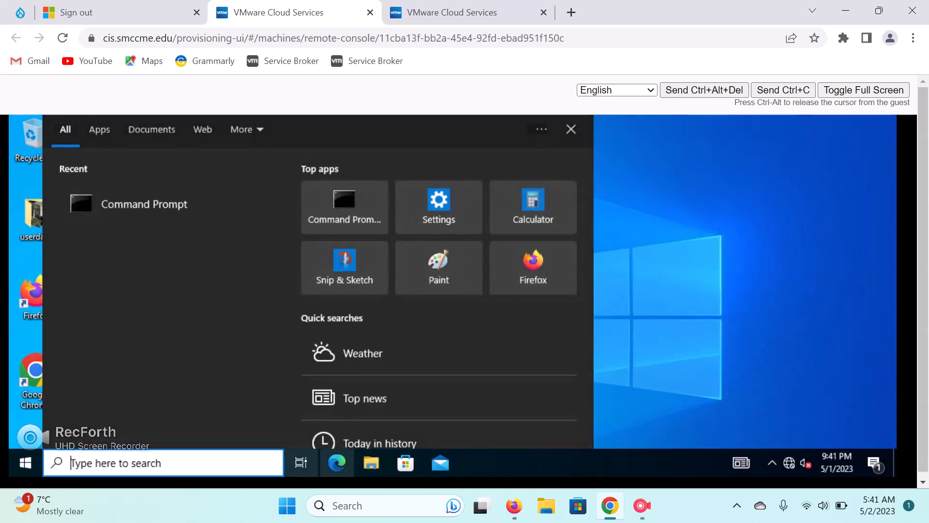
{"action": "left_click", "coordinate": [663, 291]}
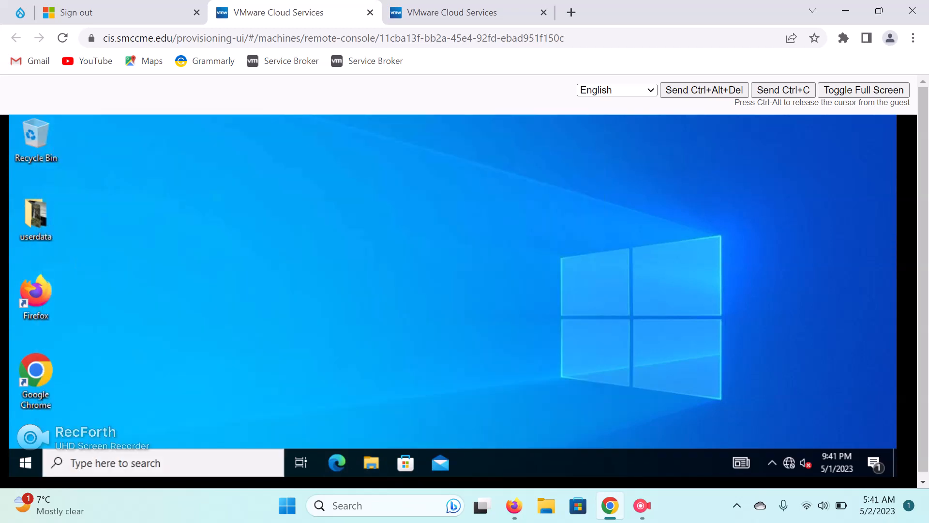
{"action": "left_click", "coordinate": [193, 464]}
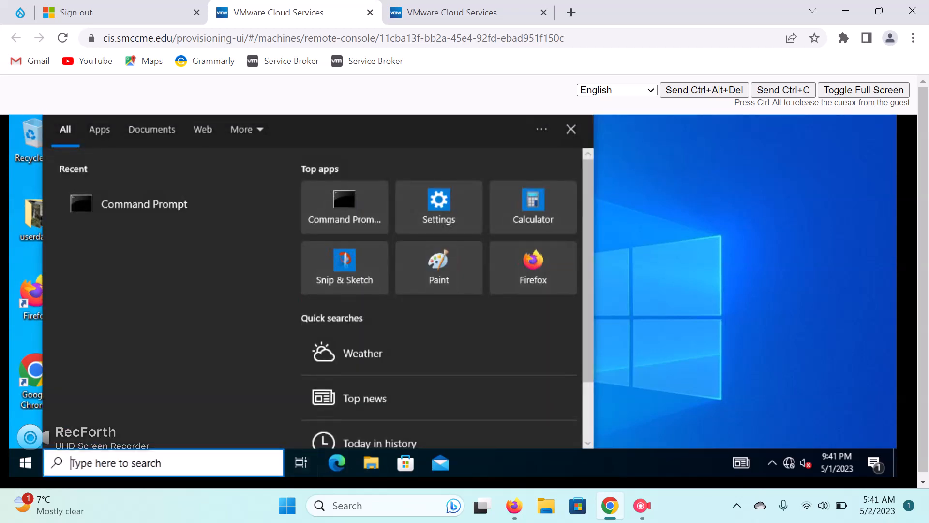
{"action": "type", "text": "\\\\"}
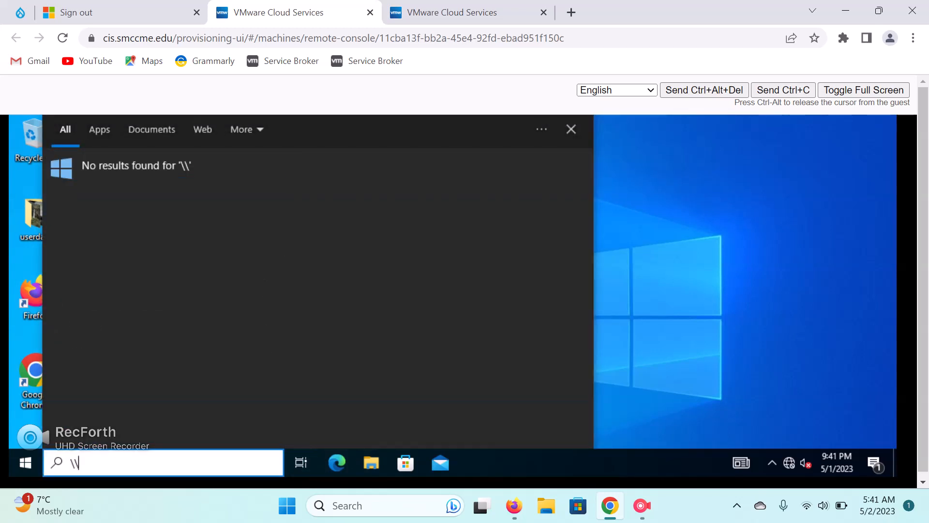
{"action": "key", "text": "BackSpace"}
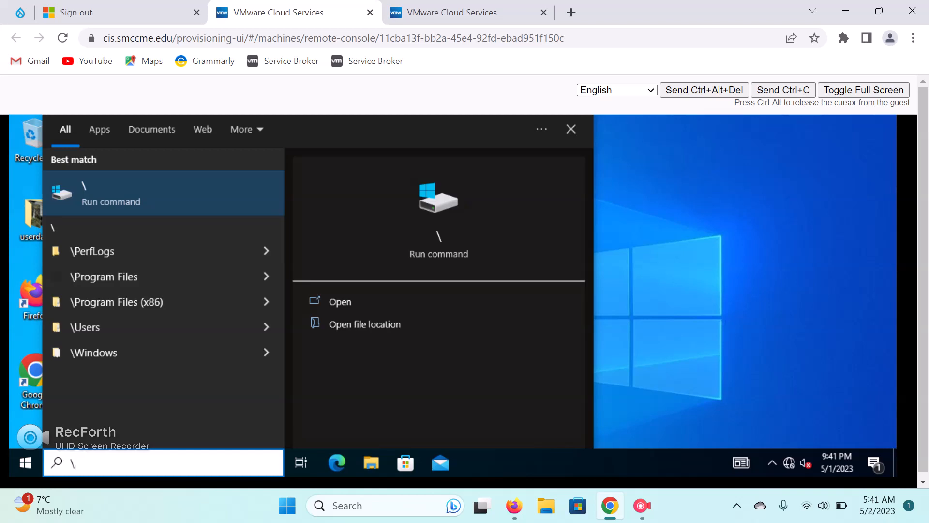
{"action": "type", "text": "\\"}
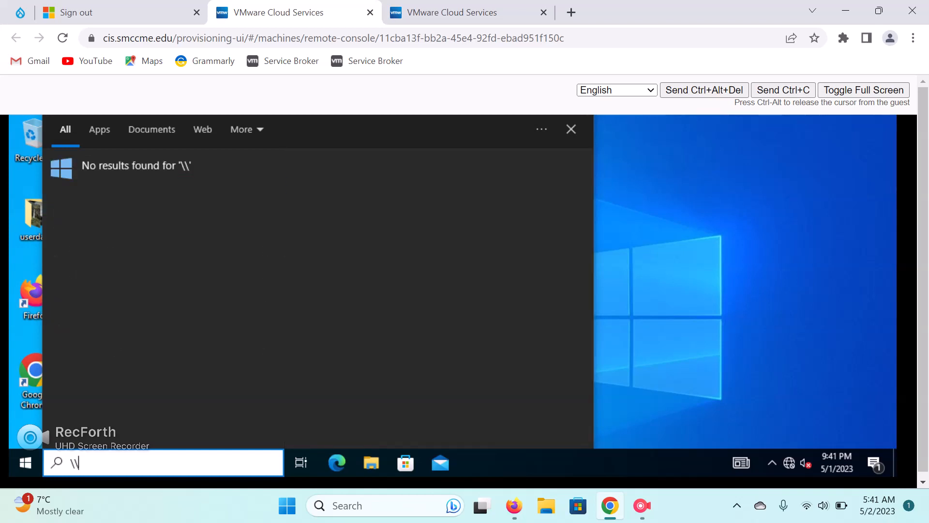
{"action": "type", "text": "dc-scprac"}
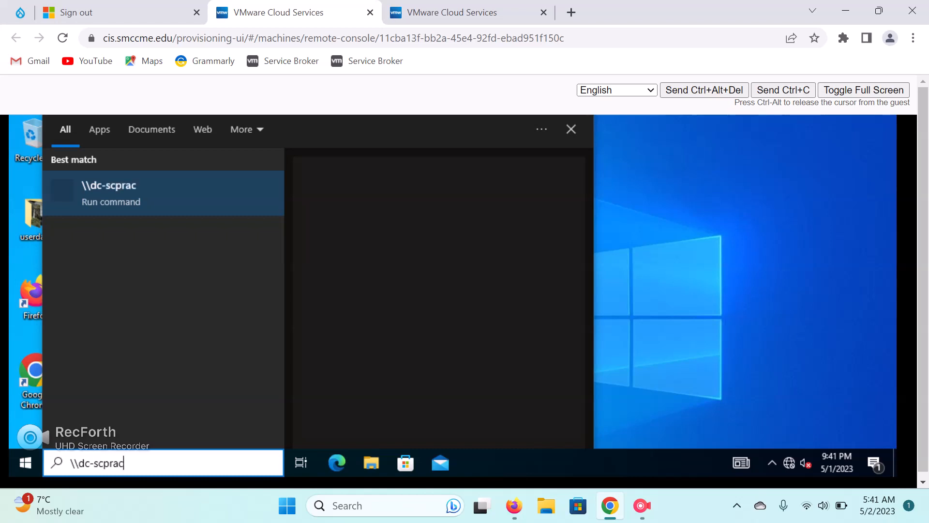
{"action": "type", "text": "tice"}
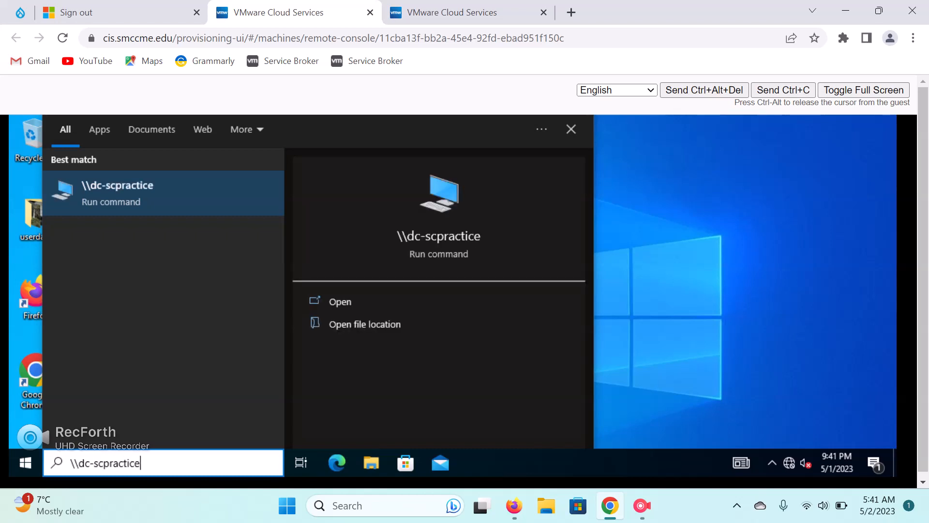
{"action": "type", "text": "\\"}
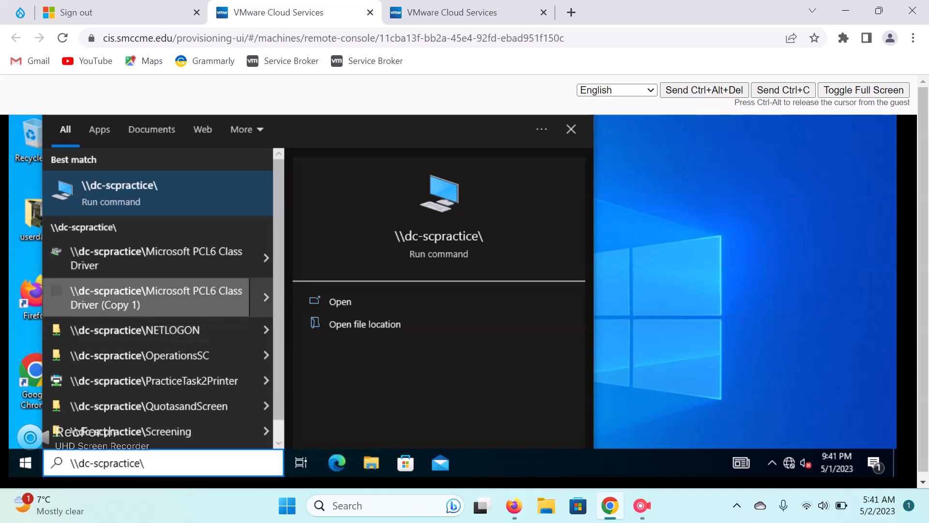
{"action": "key", "text": "Return"}
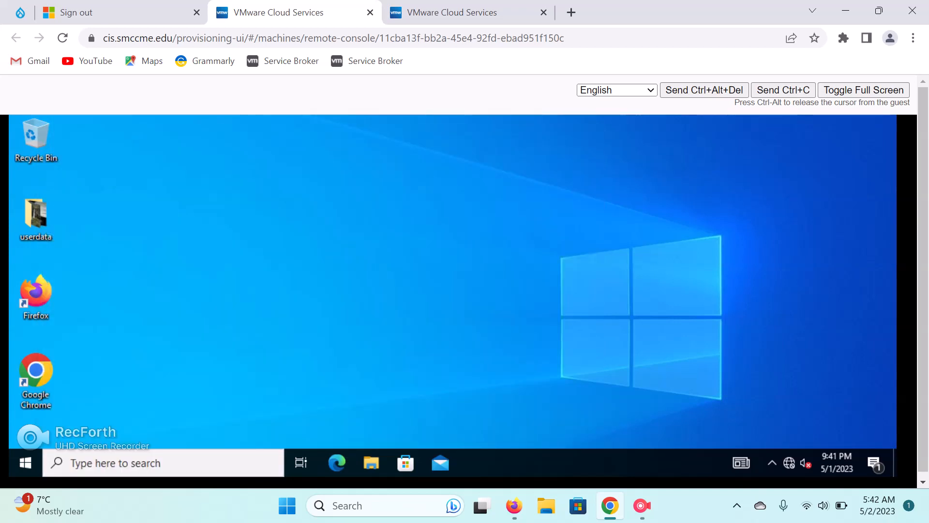
{"action": "key", "text": "super"}
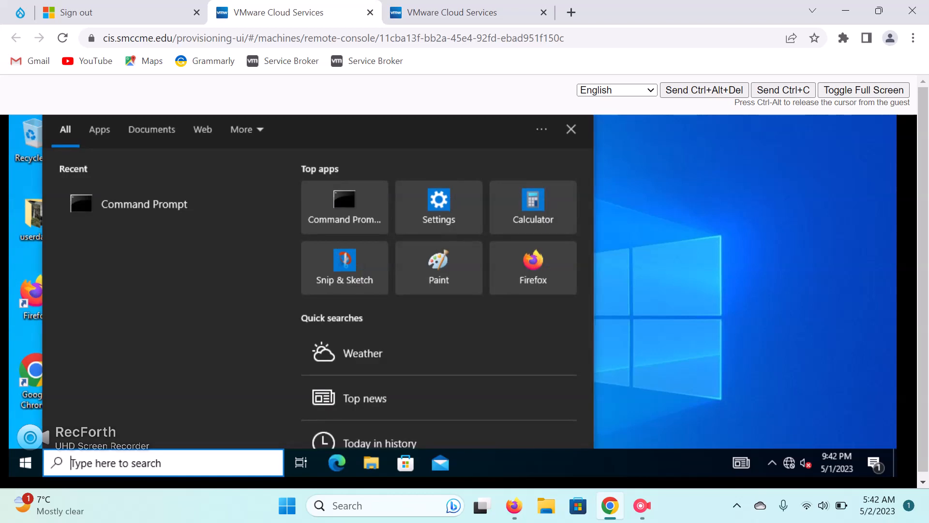
{"action": "type", "text": "\\\\"}
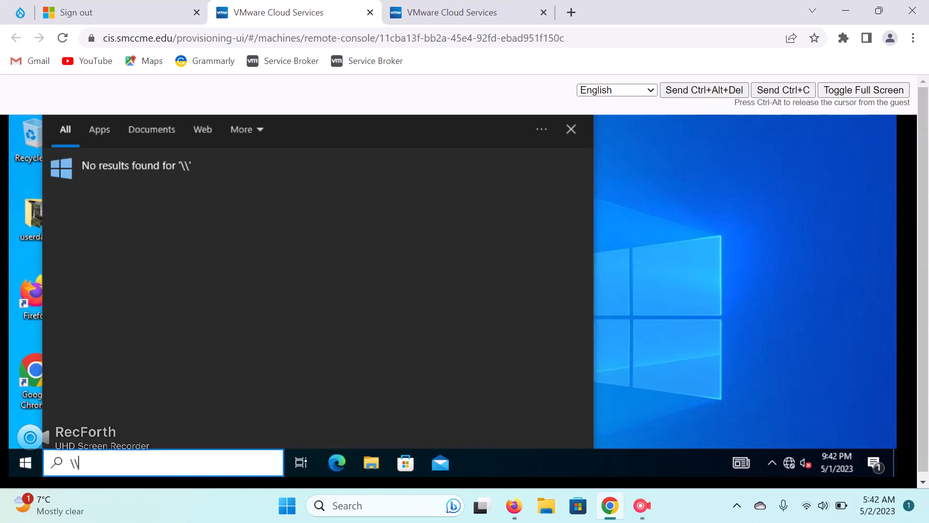
{"action": "type", "text": "dc-"}
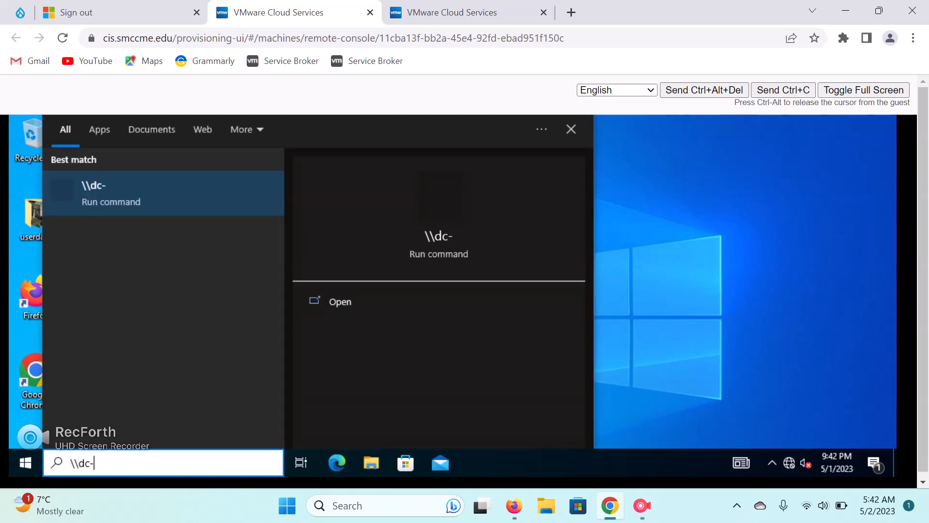
{"action": "type", "text": "scpractice"}
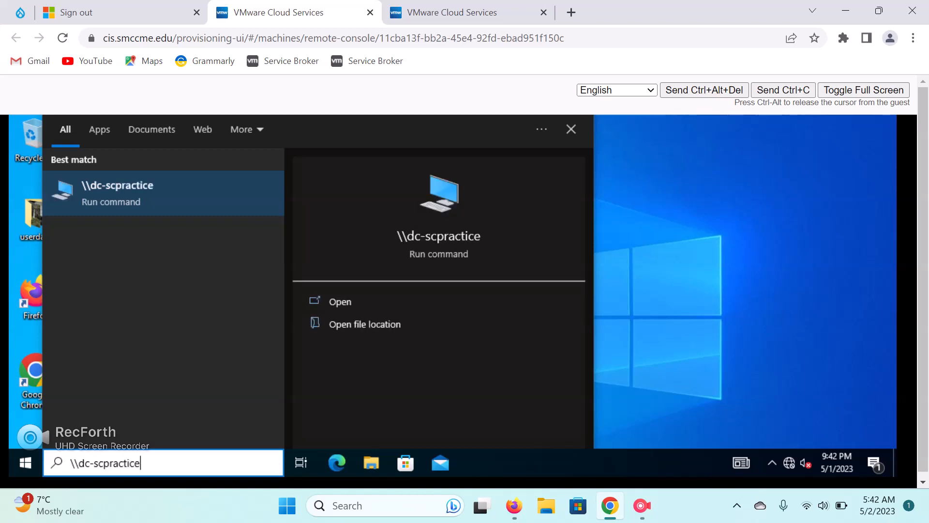
{"action": "key", "text": "Return"}
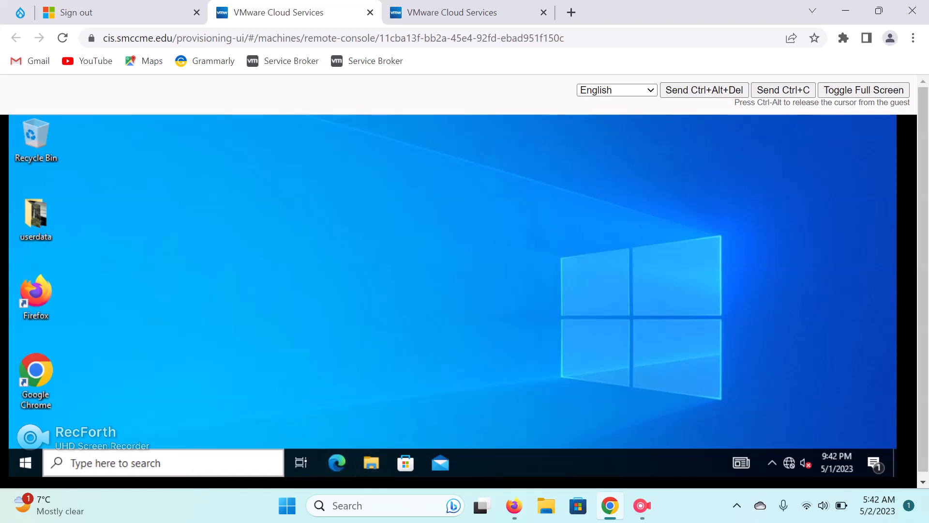
Launch Command Prompt via search, move it aside and close it, then open File Explorer.
{"action": "left_click", "coordinate": [163, 462]}
{"action": "type", "text": "cmd"}
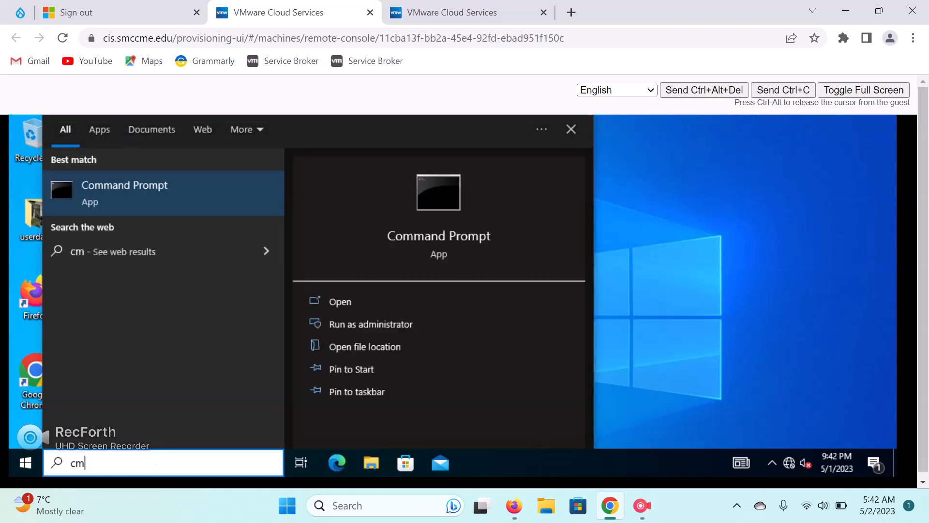
{"action": "key", "text": "Return"}
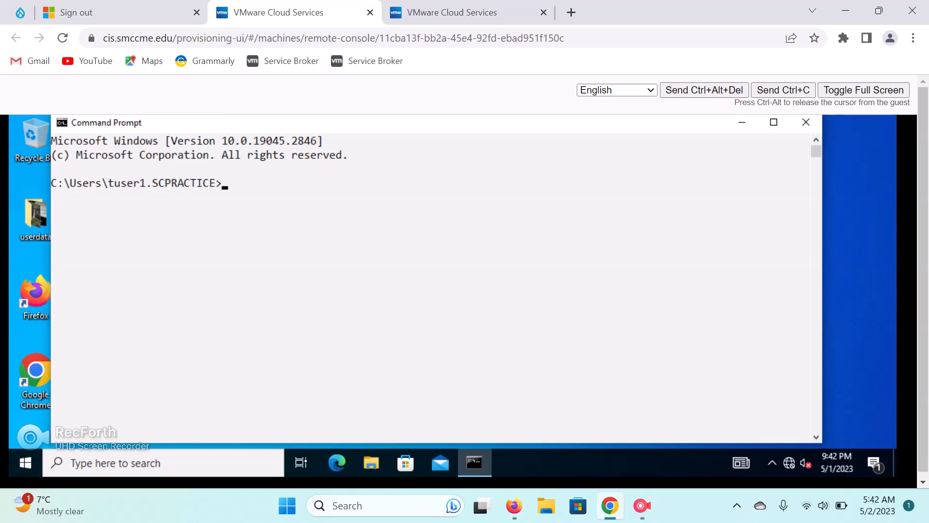
{"action": "left_click_drag", "start_coordinate": [387, 123], "coordinate": [503, 151]}
{"action": "type", "text": "net"}
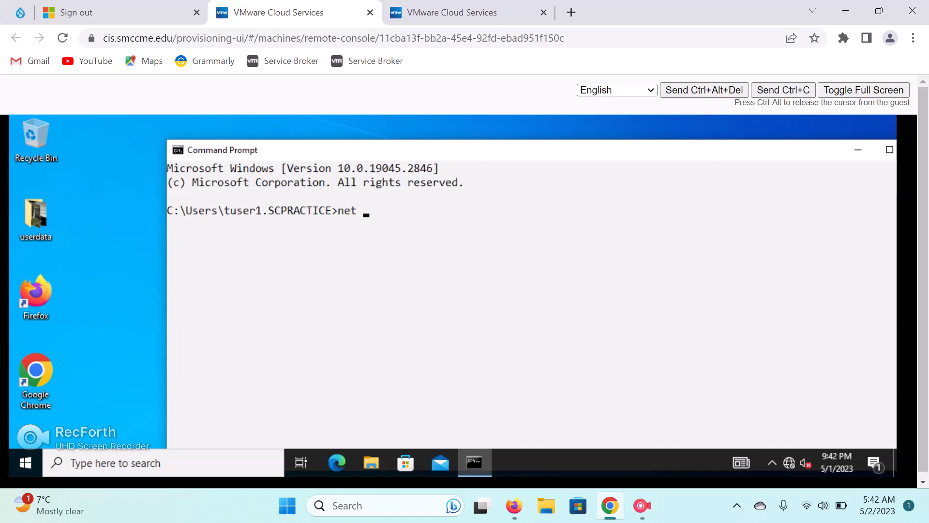
{"action": "left_click_drag", "start_coordinate": [758, 150], "coordinate": [675, 163]}
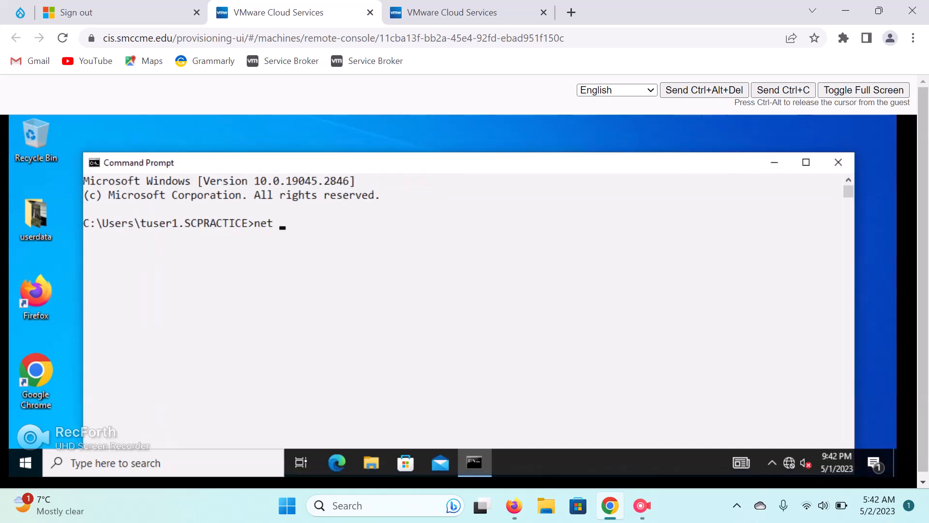
{"action": "left_click", "coordinate": [838, 163]}
{"action": "left_click", "coordinate": [371, 463]}
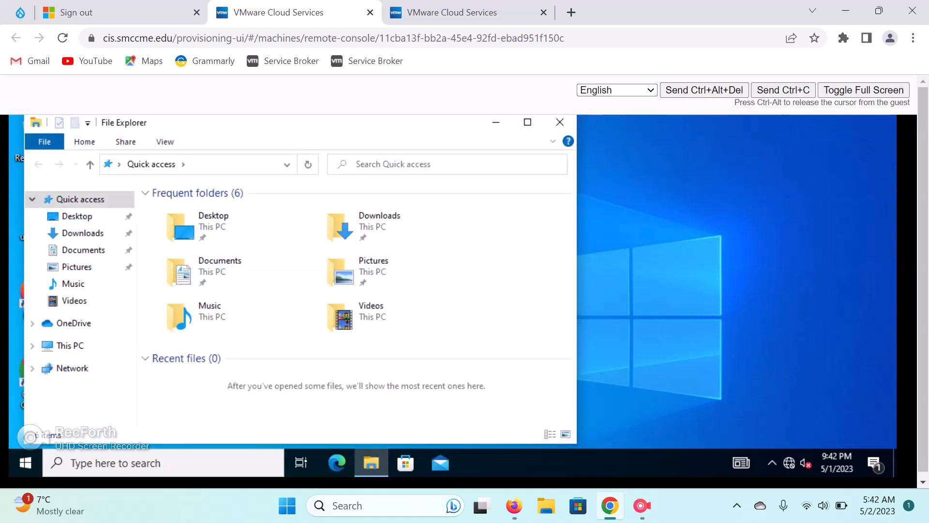
Map drive Z: to \\dc-scpractice\quotasandscreen from This PC's Map network drive.
{"action": "key", "text": "alt+f"}
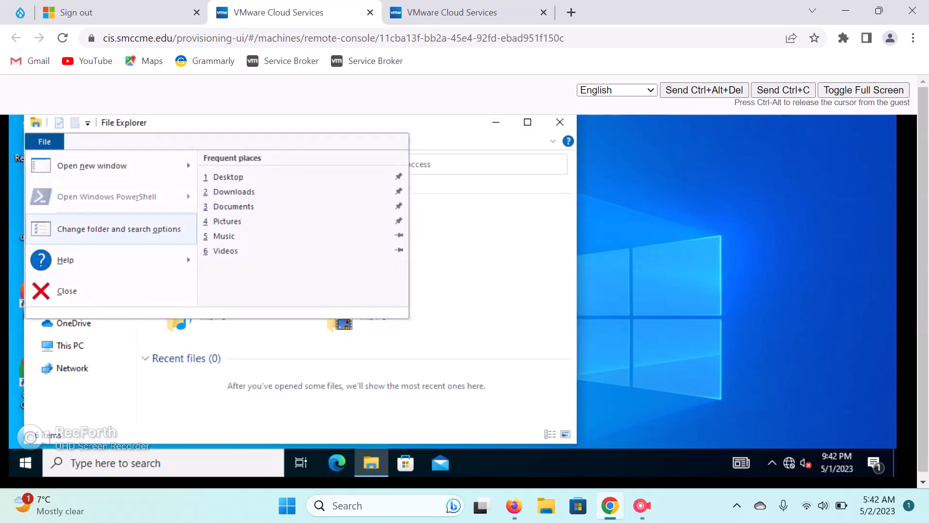
{"action": "key", "text": "Escape"}
{"action": "left_click", "coordinate": [70, 345]}
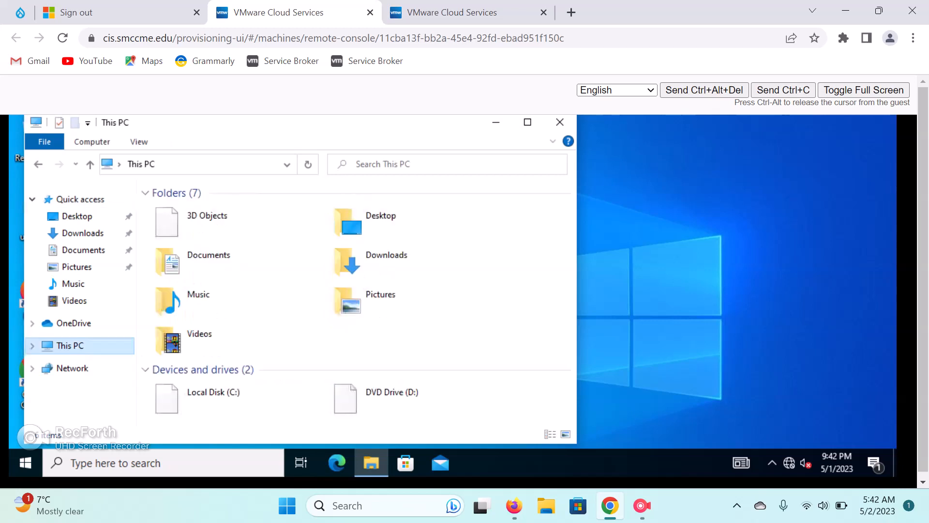
{"action": "left_click", "coordinate": [92, 141]}
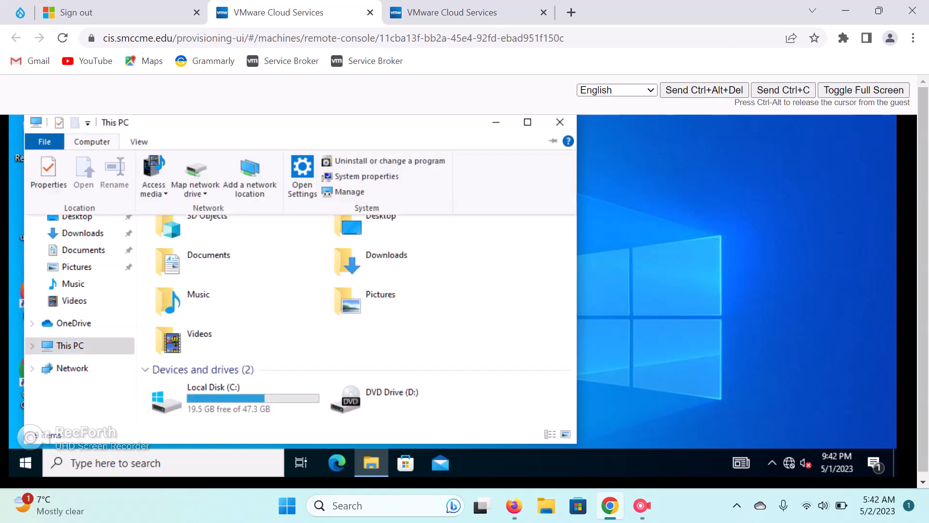
{"action": "left_click", "coordinate": [195, 191]}
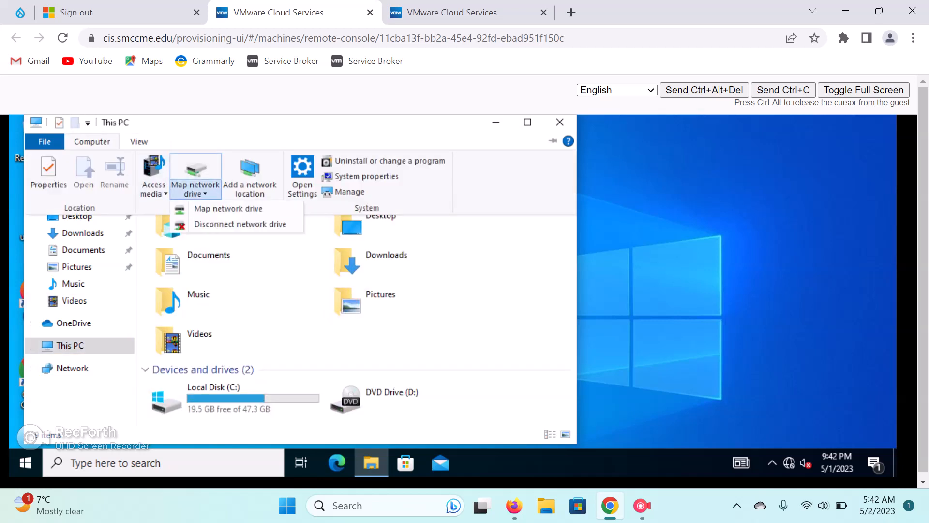
{"action": "left_click", "coordinate": [228, 208]}
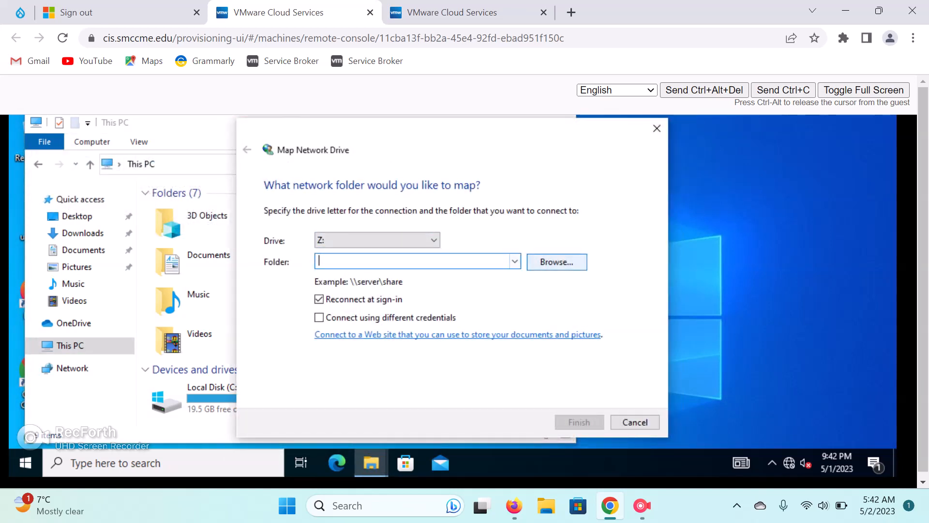
{"action": "left_click", "coordinate": [557, 261]}
{"action": "left_click", "coordinate": [554, 175]}
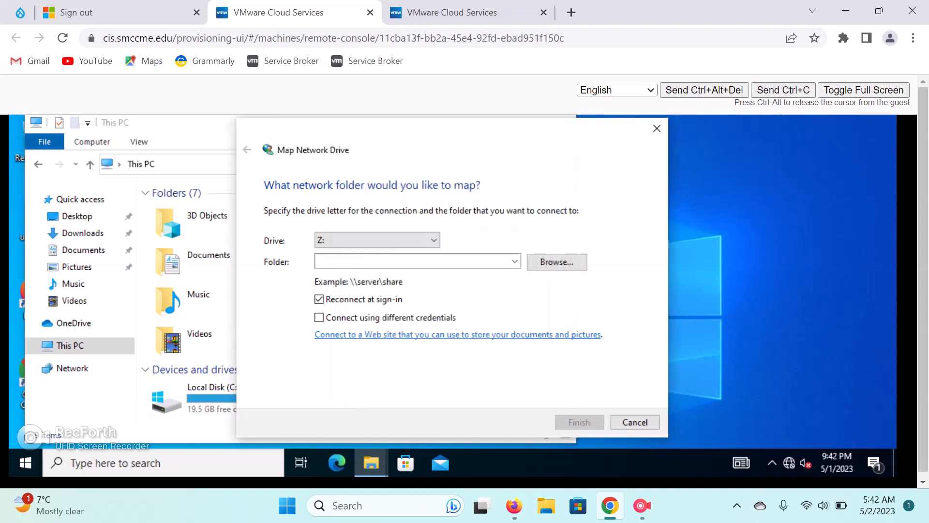
{"action": "type", "text": "\\\\dc-sc"}
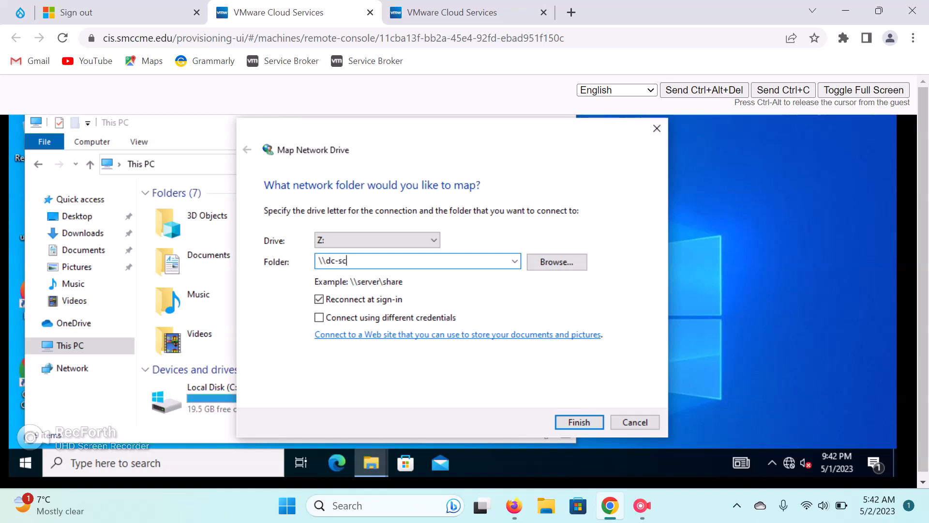
{"action": "type", "text": "practice\\quotasandscreen"}
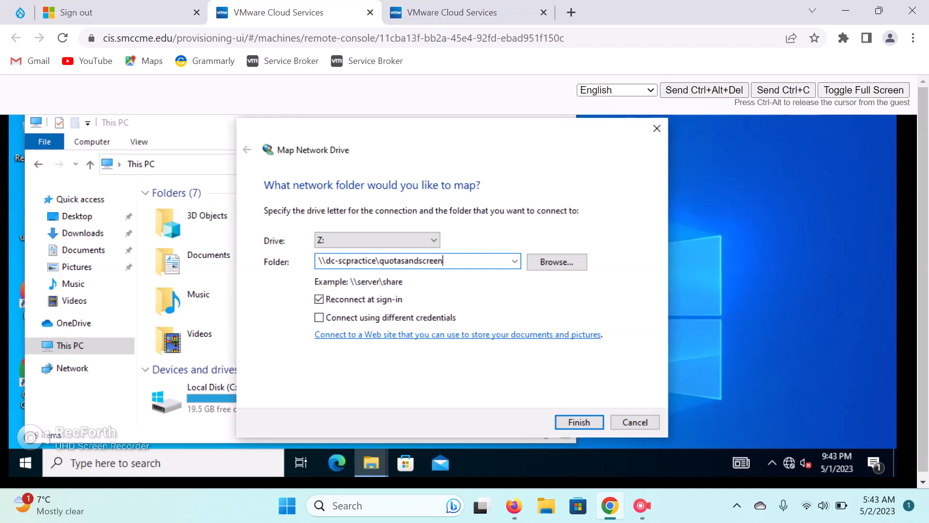
{"action": "key", "text": "Return"}
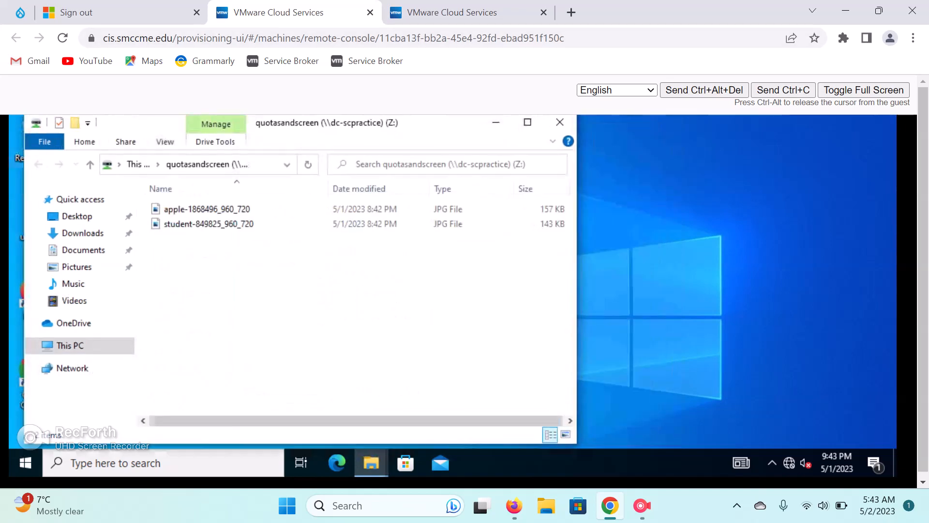
Permanently delete both JPG files from the Z: drive.
{"action": "left_click_drag", "start_coordinate": [279, 279], "coordinate": [255, 207]}
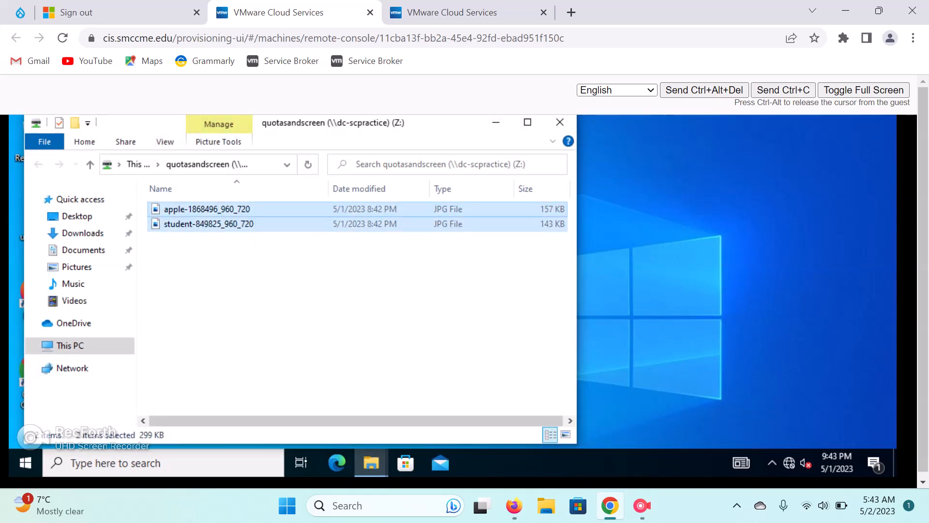
{"action": "right_click", "coordinate": [254, 208]}
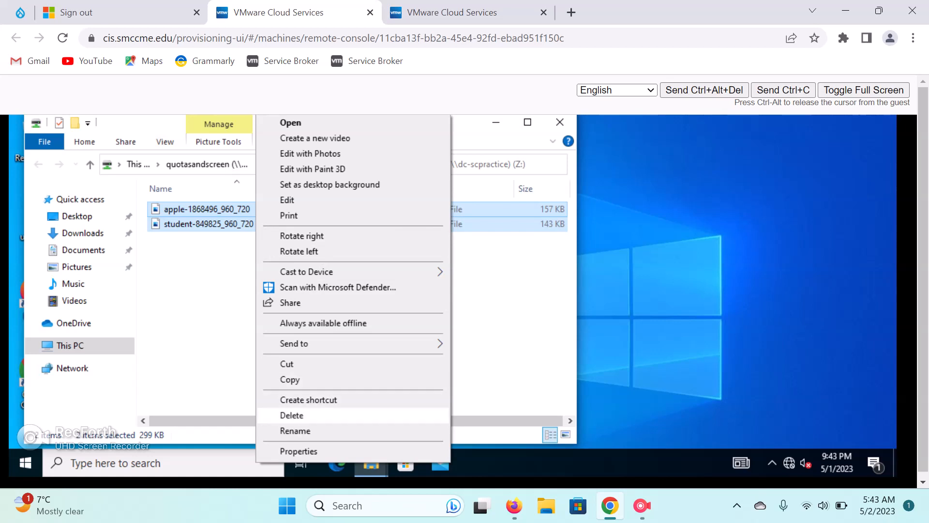
{"action": "left_click", "coordinate": [292, 415]}
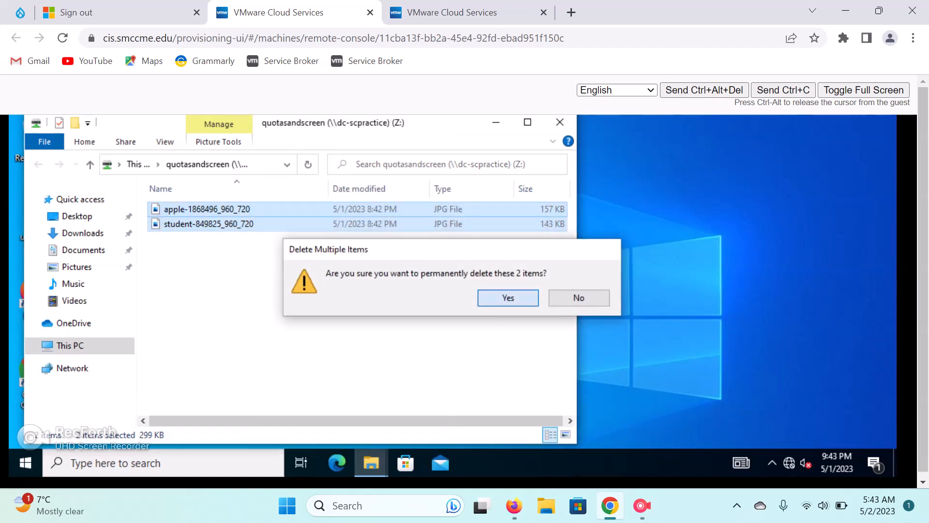
{"action": "key", "text": "Return"}
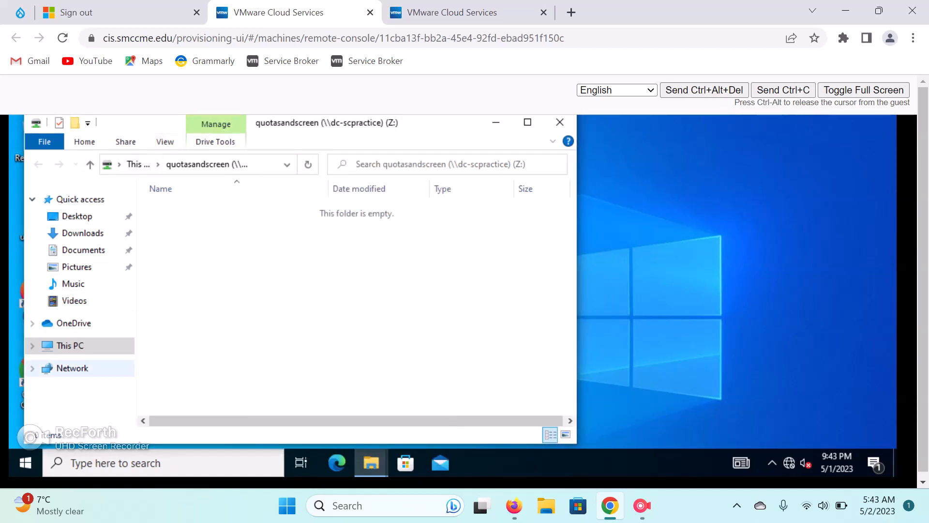
Reopen the now-empty quotasandscreen Z: drive in a single Explorer window.
{"action": "left_click", "coordinate": [71, 346]}
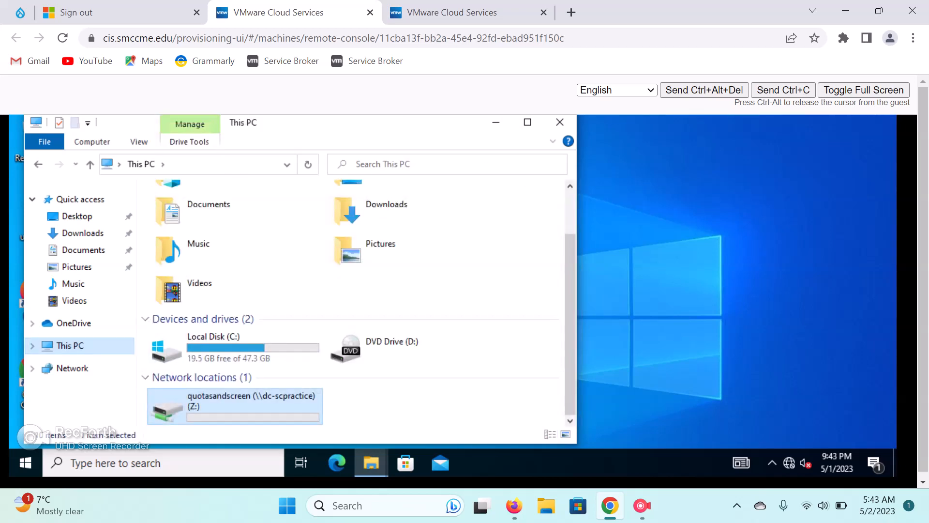
{"action": "left_click_drag", "start_coordinate": [342, 123], "coordinate": [544, 129]}
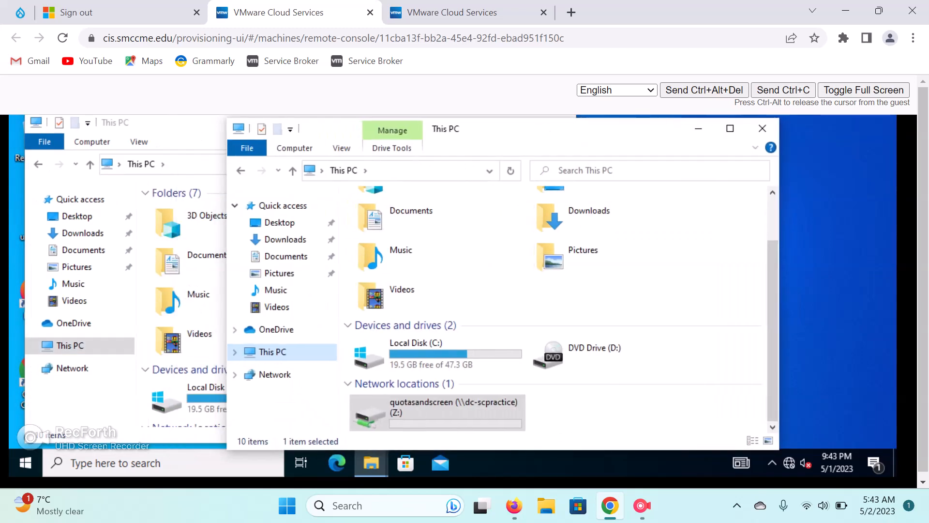
{"action": "left_click", "coordinate": [350, 208]}
{"action": "left_click", "coordinate": [560, 122]}
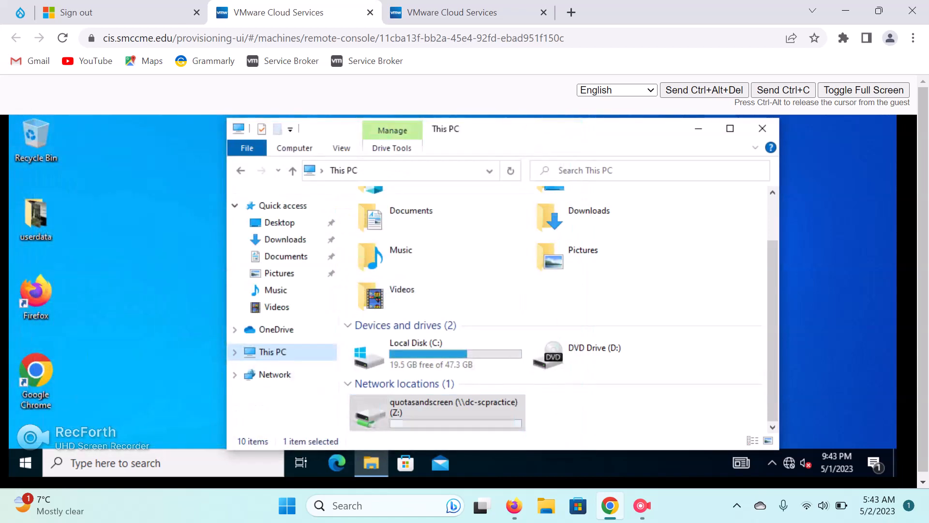
{"action": "double_click", "coordinate": [411, 402]}
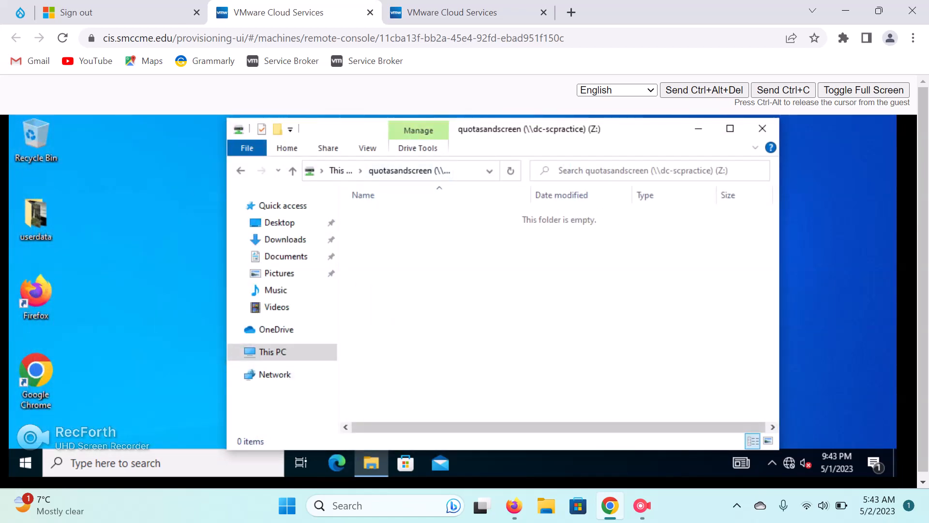
{"action": "left_click_drag", "start_coordinate": [227, 195], "coordinate": [136, 196]}
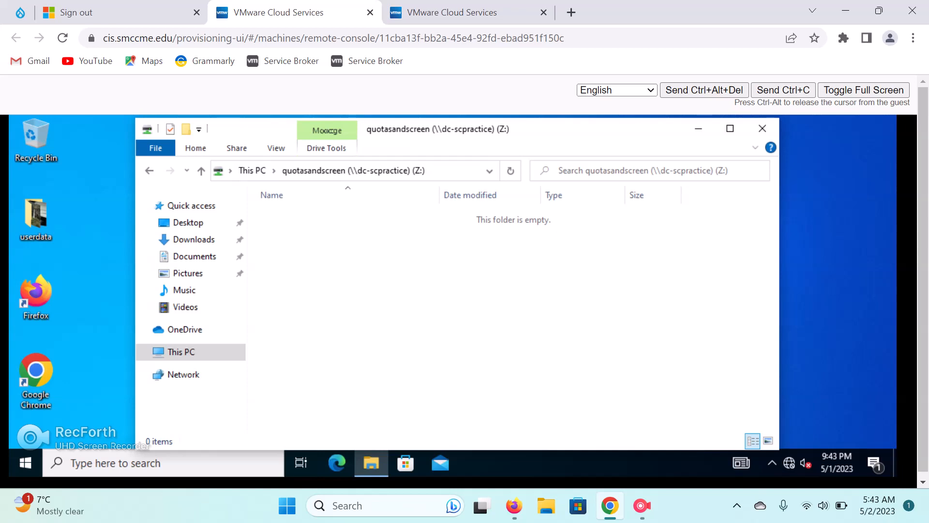
{"action": "left_click_drag", "start_coordinate": [515, 133], "coordinate": [557, 134]}
{"action": "double_click", "coordinate": [35, 215]}
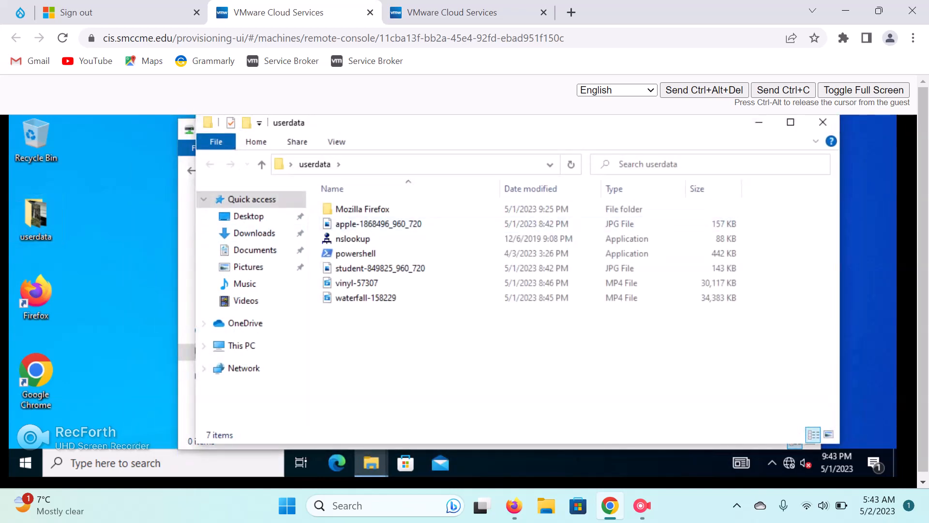
{"action": "left_click", "coordinate": [823, 122]}
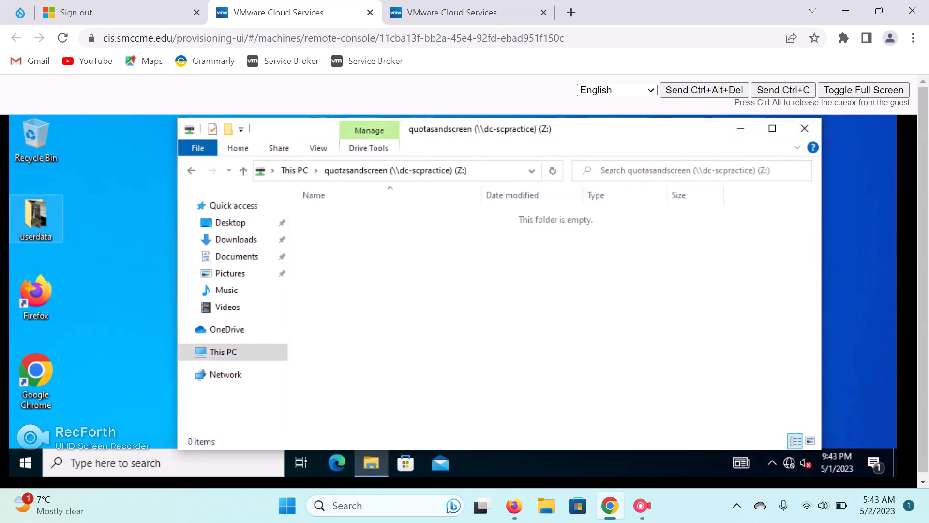
Check the desktop userdata folder's size (495 MB) in its Properties.
{"action": "right_click", "coordinate": [46, 216]}
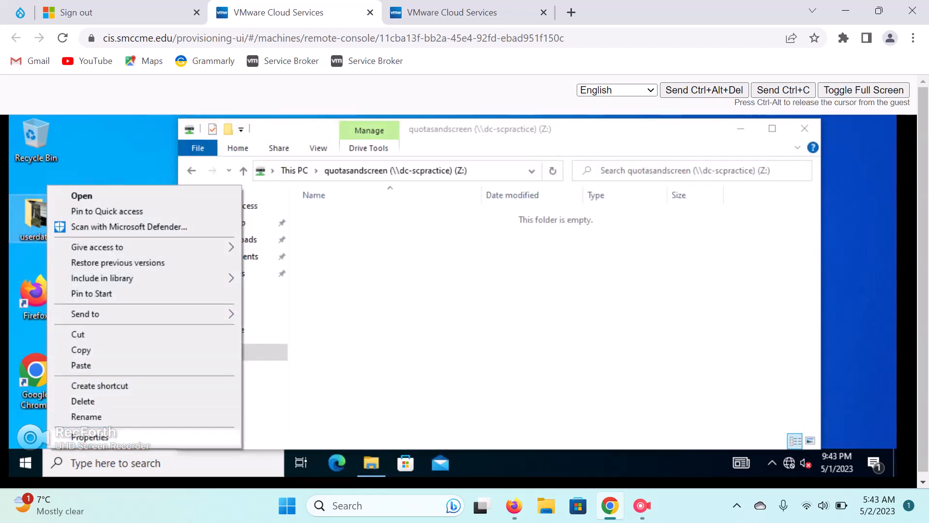
{"action": "left_click", "coordinate": [90, 437]}
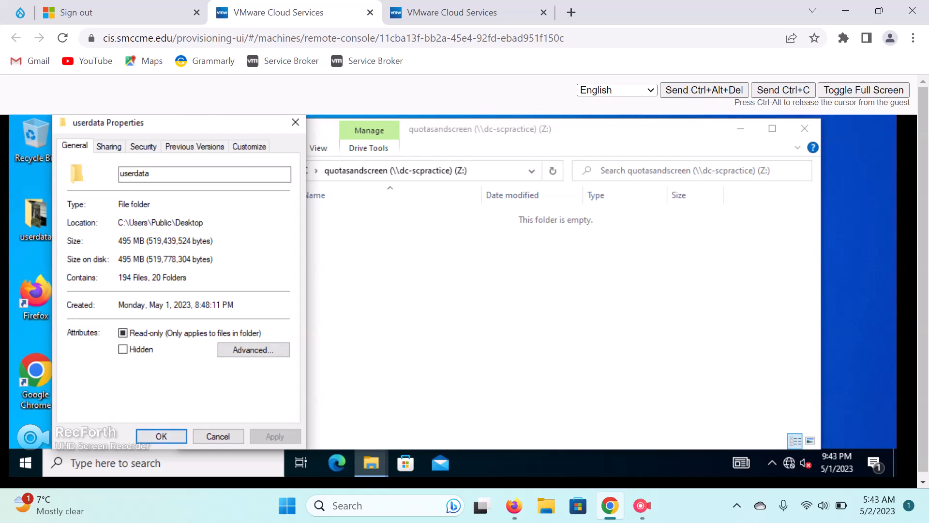
{"action": "key", "text": "Return"}
Copy the userdata folder and paste it onto the empty Z: drive.
{"action": "right_click", "coordinate": [39, 218]}
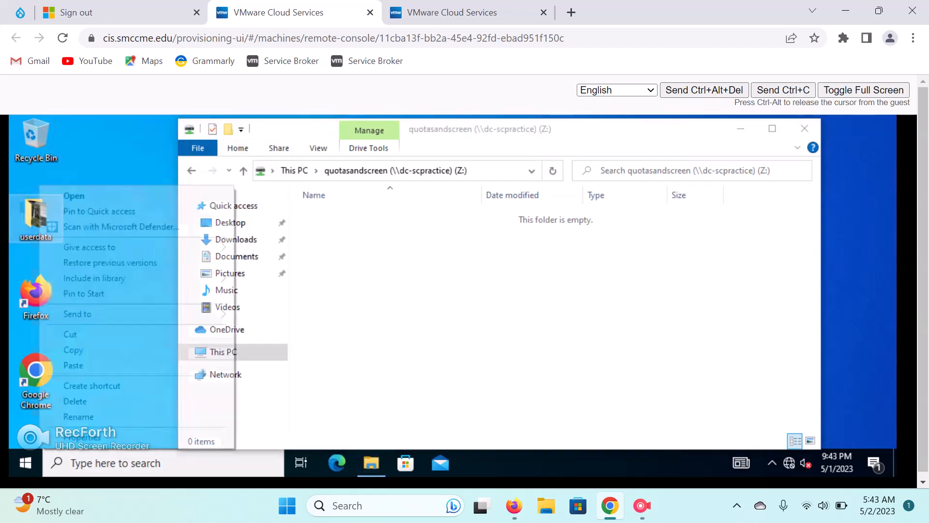
{"action": "left_click", "coordinate": [72, 350]}
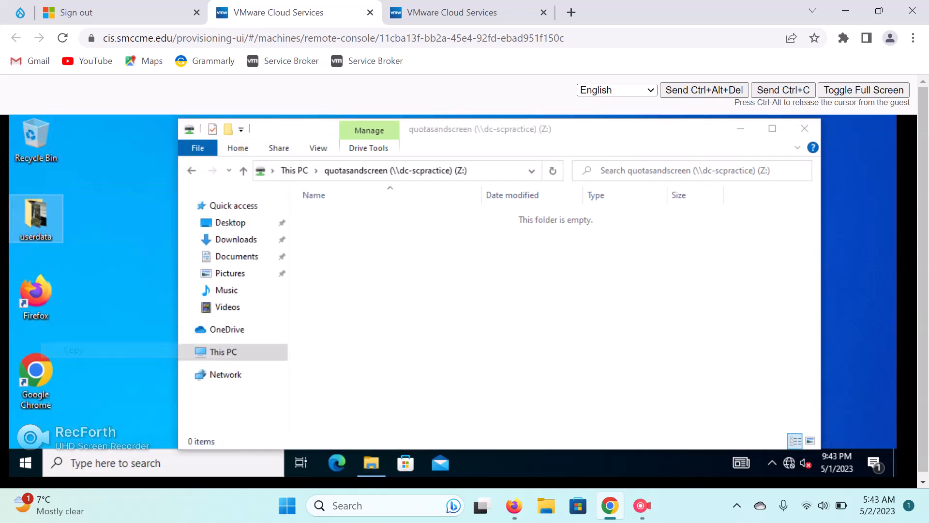
{"action": "right_click", "coordinate": [398, 241]}
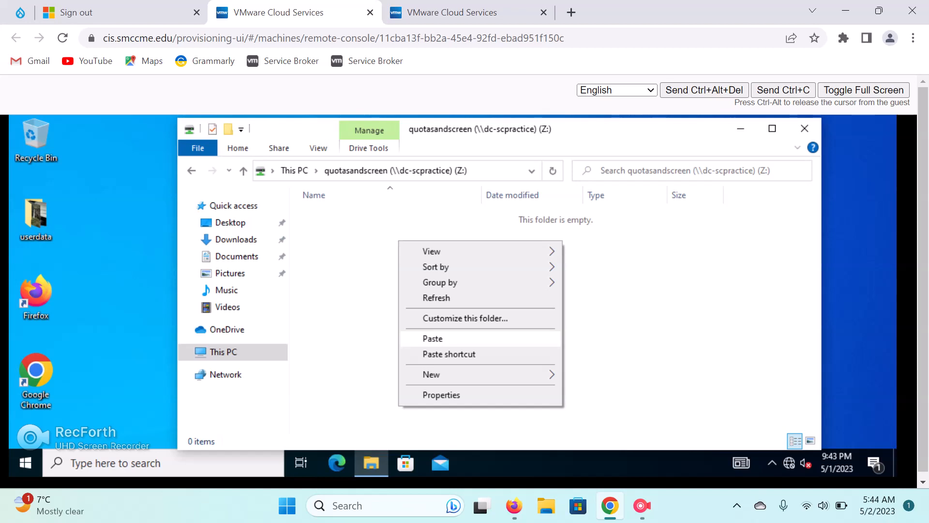
{"action": "left_click", "coordinate": [433, 338]}
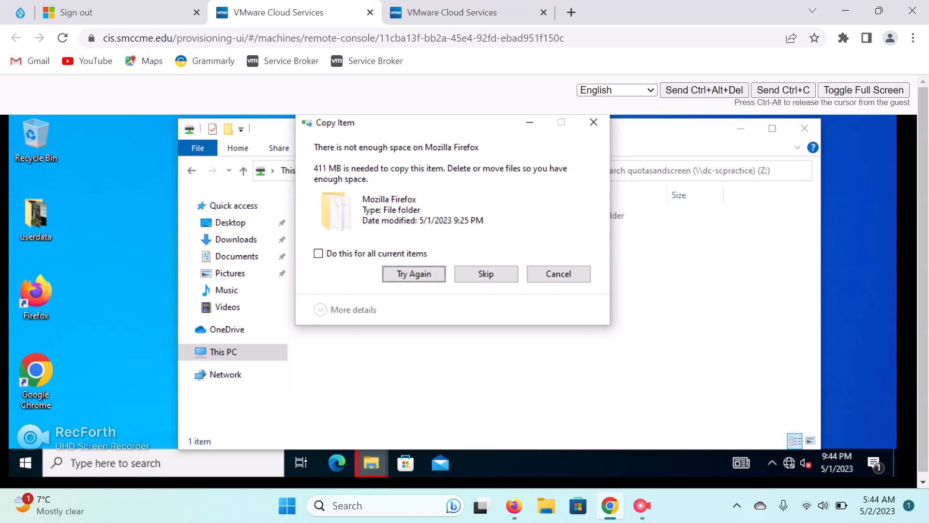
After retrying, skip all items that exceed the share's free space.
{"action": "left_click", "coordinate": [414, 273]}
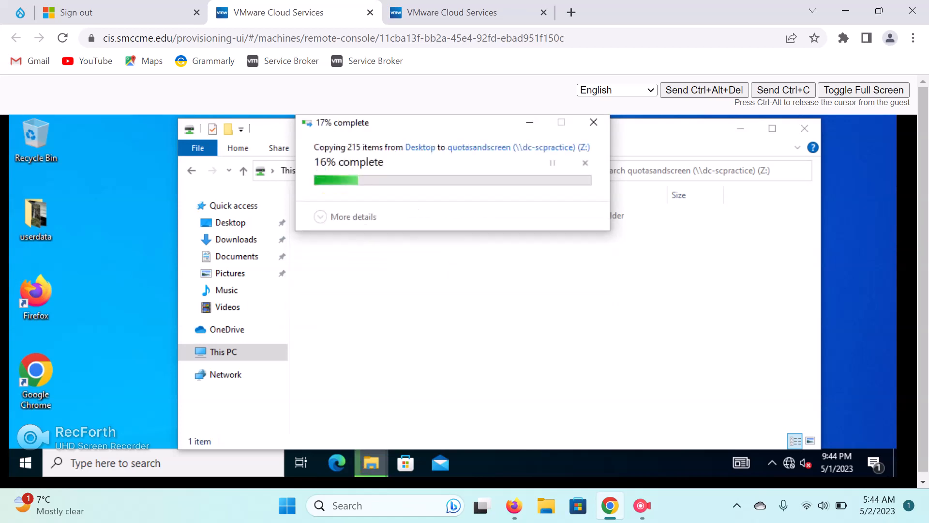
{"action": "left_click", "coordinate": [414, 273]}
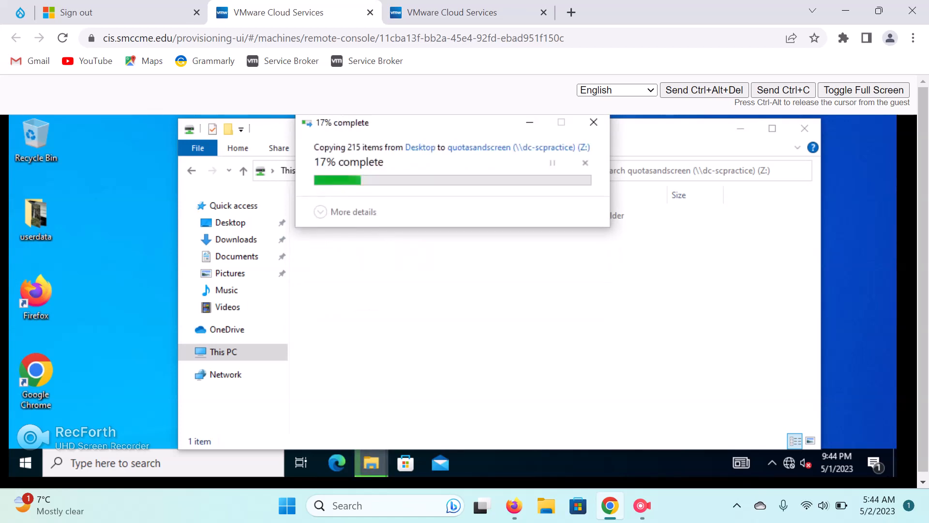
{"action": "left_click", "coordinate": [414, 273]}
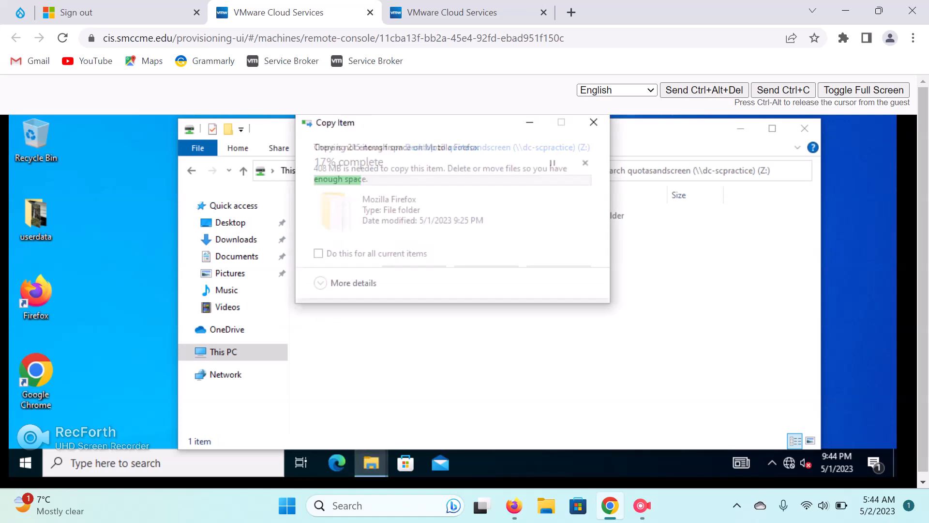
{"action": "left_click", "coordinate": [318, 253]}
{"action": "left_click", "coordinate": [486, 273]}
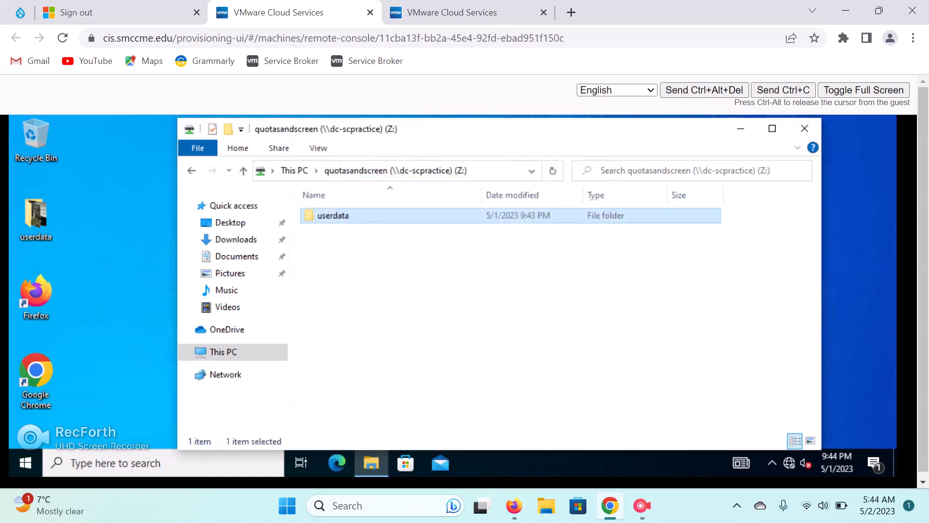
Inspect the partial userdata copy on Z:, confirming 99.5 MB, then return to the server.
{"action": "key", "text": "Return"}
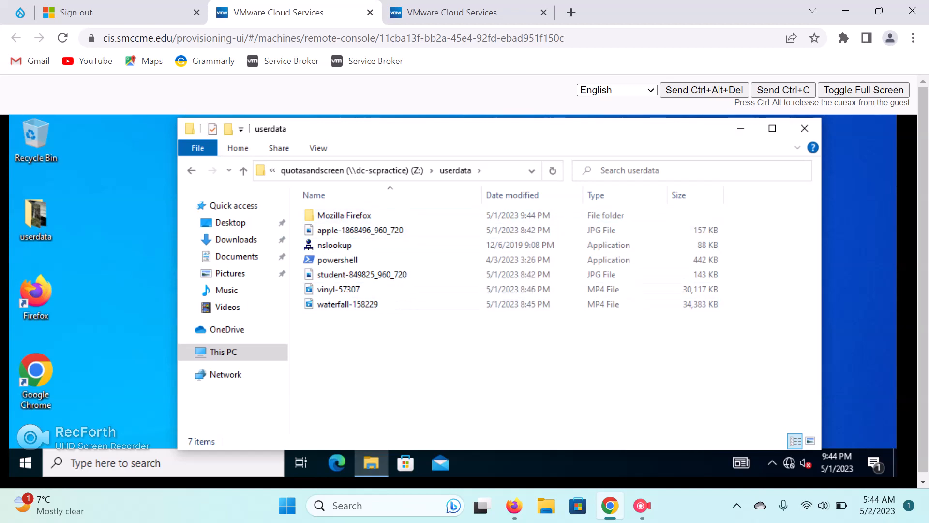
{"action": "left_click", "coordinate": [407, 304]}
{"action": "left_click_drag", "start_coordinate": [408, 301], "coordinate": [465, 340]}
{"action": "key", "text": "alt+Left"}
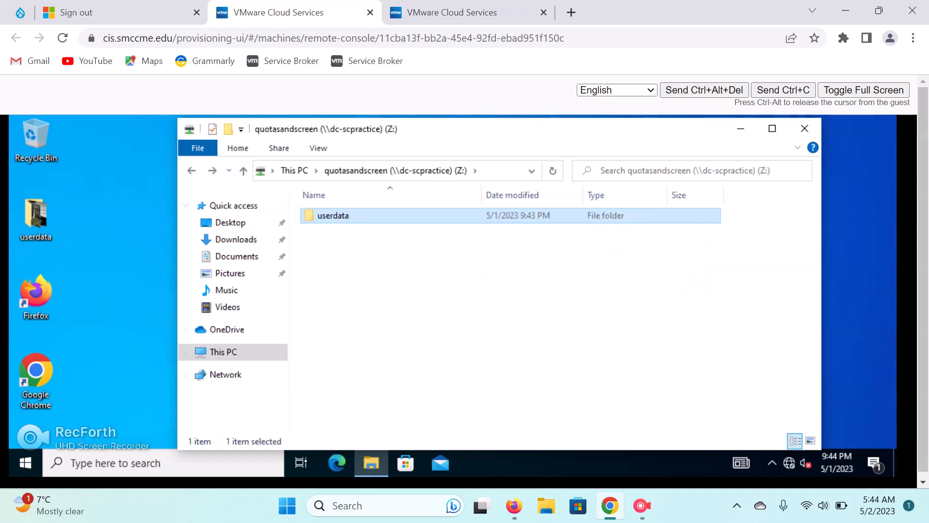
{"action": "right_click", "coordinate": [366, 216]}
{"action": "left_click", "coordinate": [387, 438]}
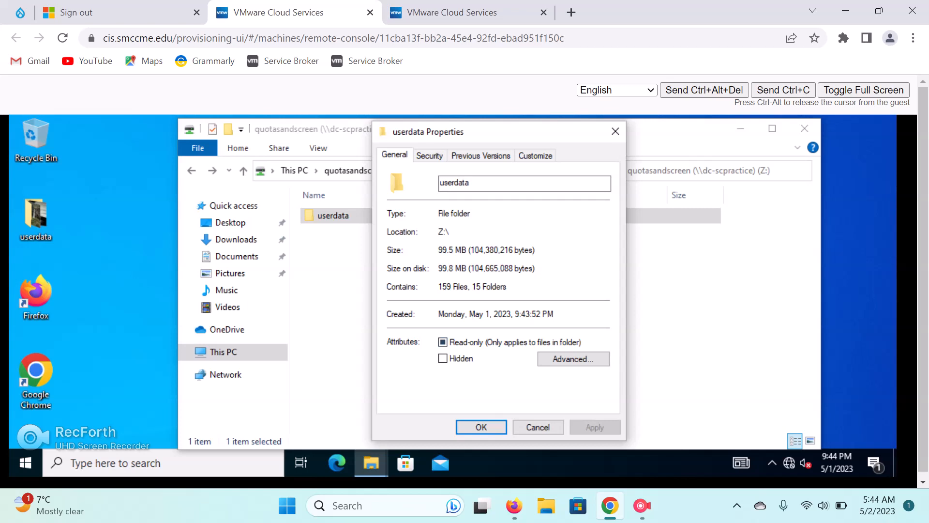
{"action": "key", "text": "Return"}
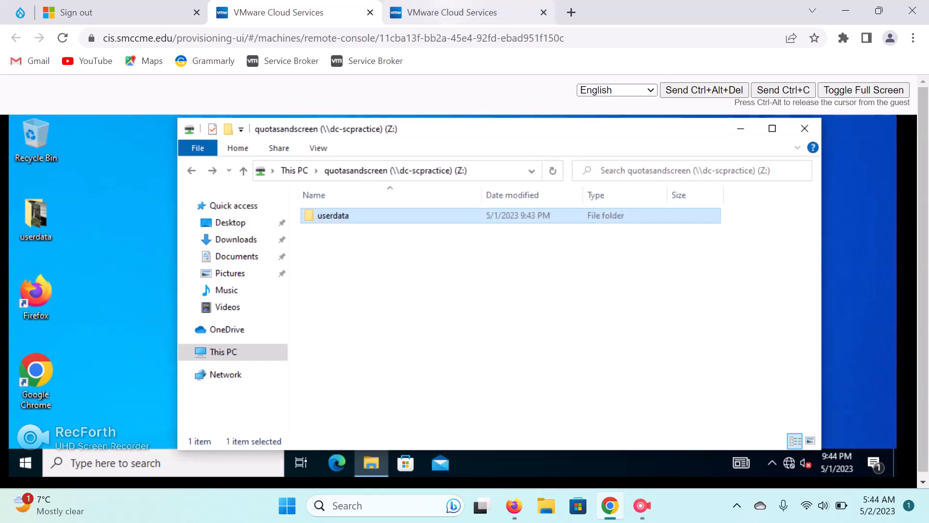
{"action": "left_click", "coordinate": [453, 12]}
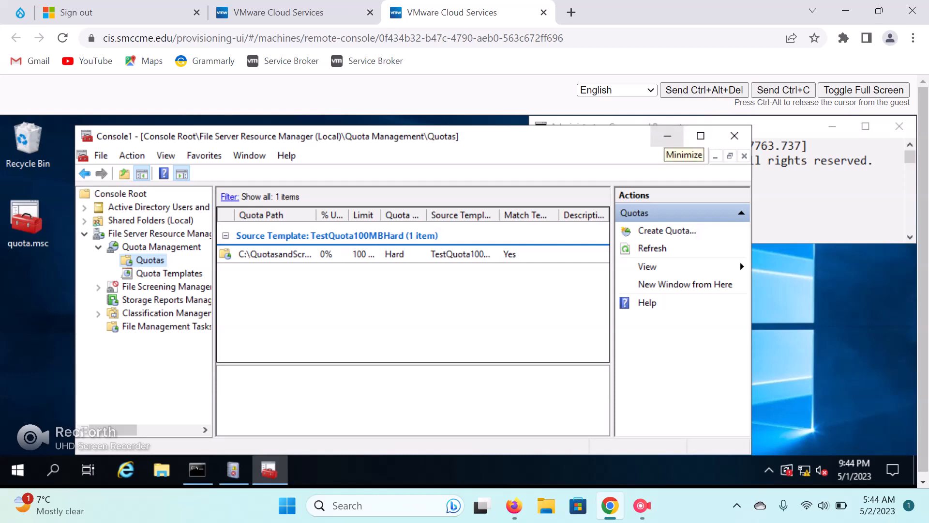
{"action": "left_click", "coordinate": [668, 136]}
{"action": "left_click", "coordinate": [53, 470]}
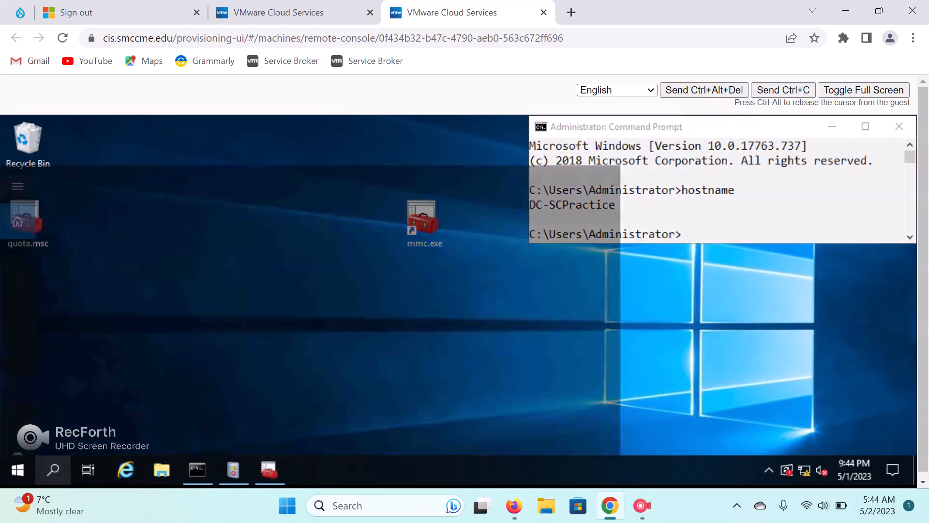
{"action": "type", "text": "event"}
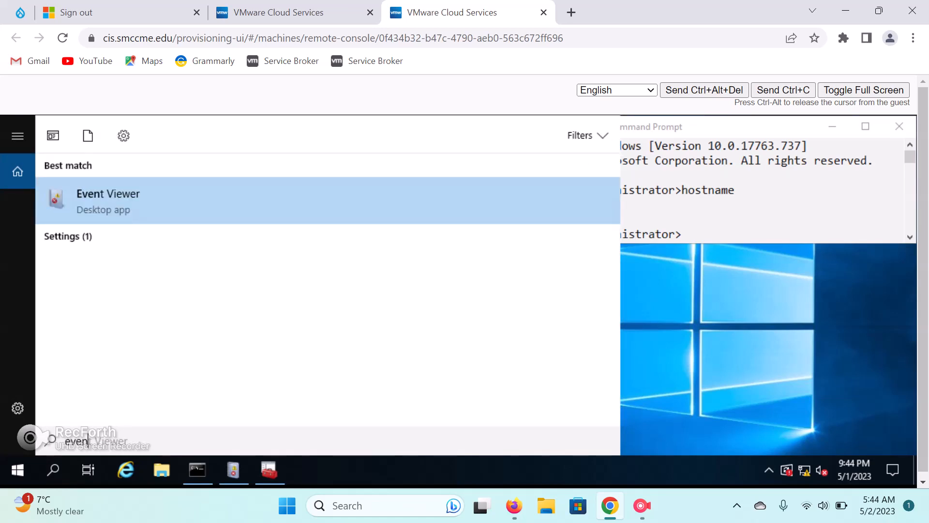
{"action": "type", "text": "s"}
{"action": "key", "text": "BackSpace"}
{"action": "key", "text": "Return"}
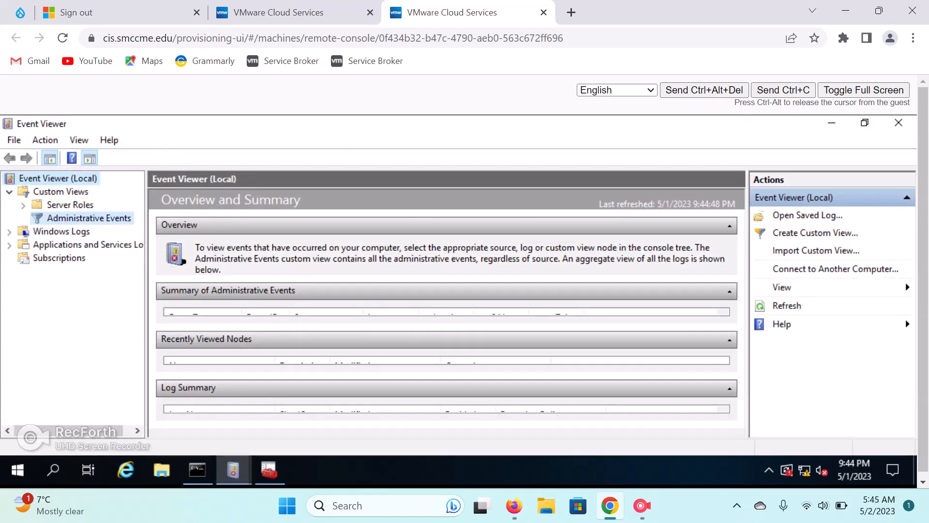
{"action": "left_click", "coordinate": [89, 218]}
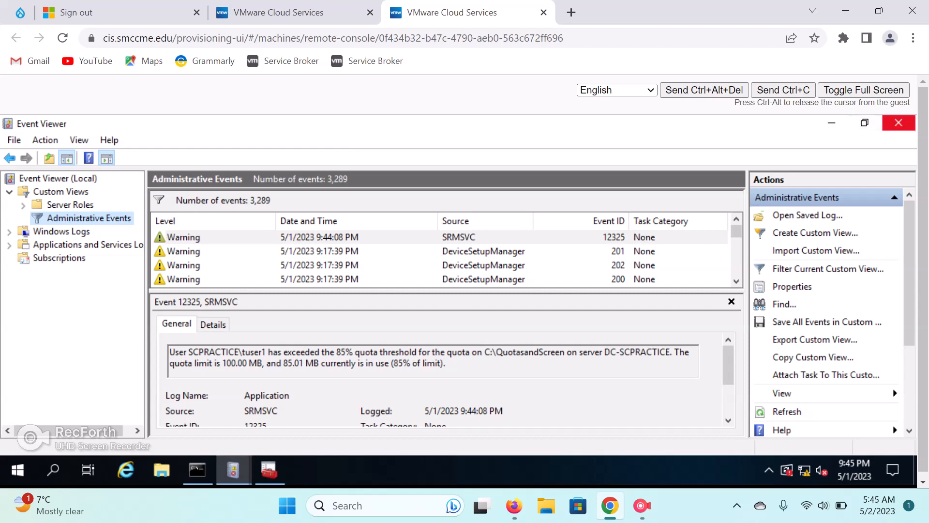
{"action": "left_click", "coordinate": [899, 123]}
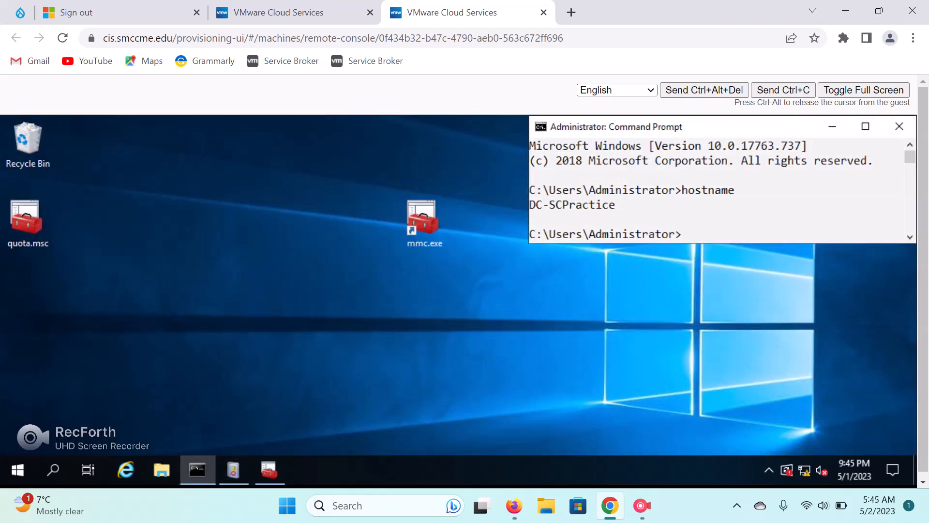
{"action": "left_click", "coordinate": [269, 470]}
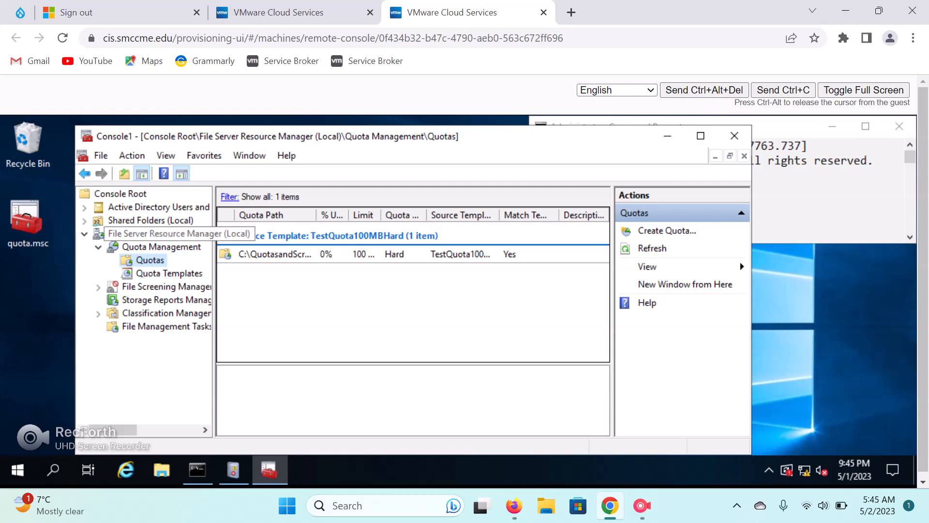
Collapse Quota Management and show File Screening Management's File Screen Templates list.
{"action": "left_click", "coordinate": [98, 247]}
{"action": "left_click", "coordinate": [160, 260]}
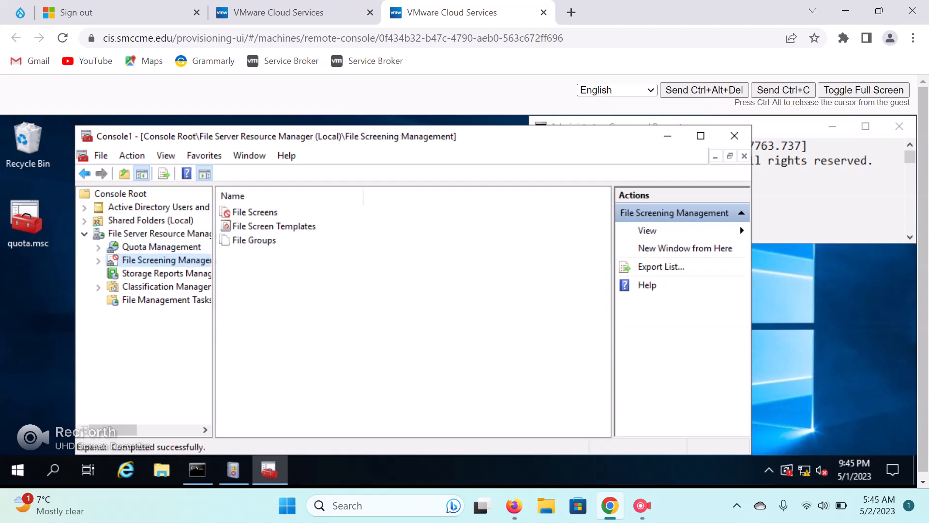
{"action": "left_click", "coordinate": [99, 260]}
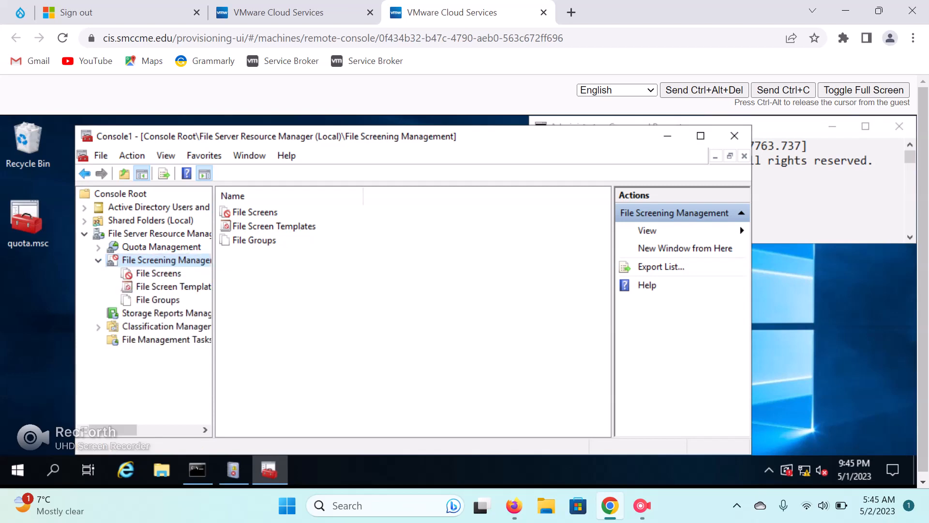
{"action": "left_click", "coordinate": [177, 287]}
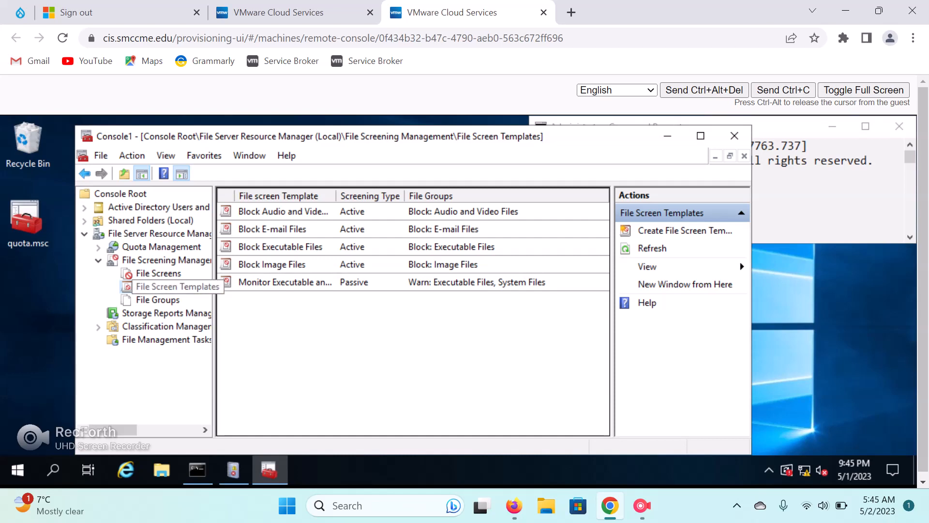
{"action": "right_click", "coordinate": [164, 287]}
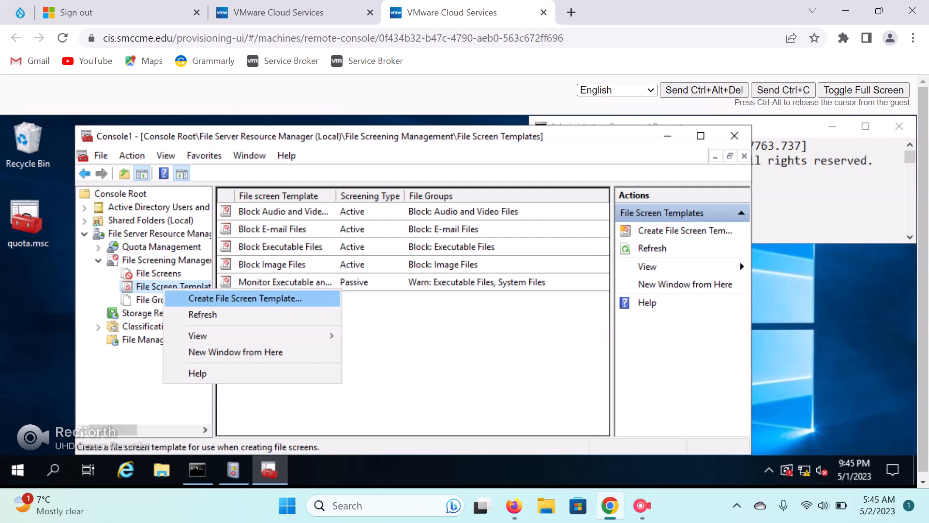
Begin a template named BlockAudioandExe, then discard that first draft dialog.
{"action": "left_click", "coordinate": [245, 298]}
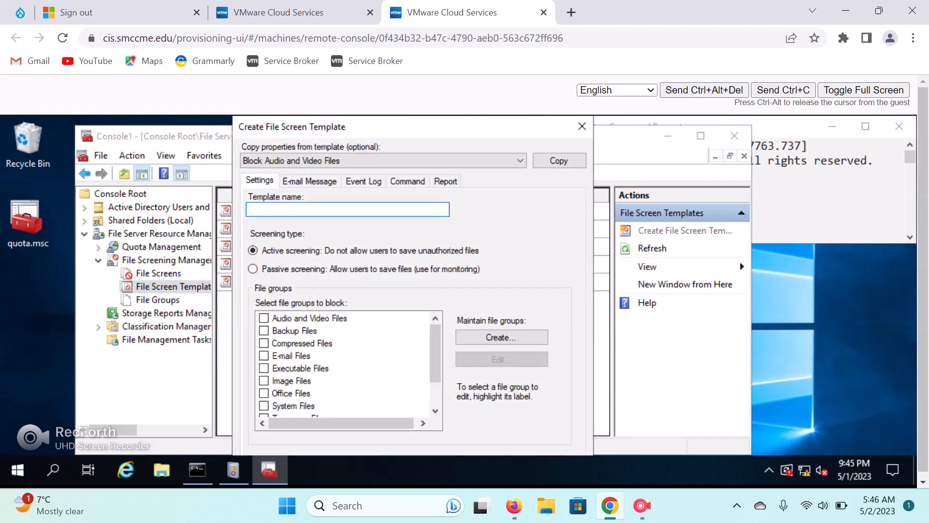
{"action": "type", "text": "BlockAudio"}
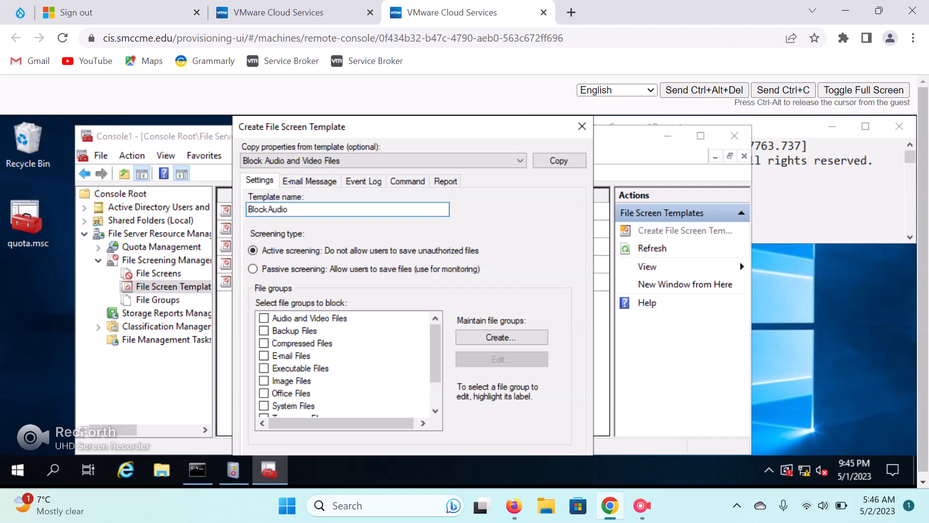
{"action": "type", "text": "AndExecutable"}
{"action": "key", "text": "BackSpace"}
{"action": "key", "text": "BackSpace"}
{"action": "type", "text": "xe"}
{"action": "left_click", "coordinate": [864, 90]}
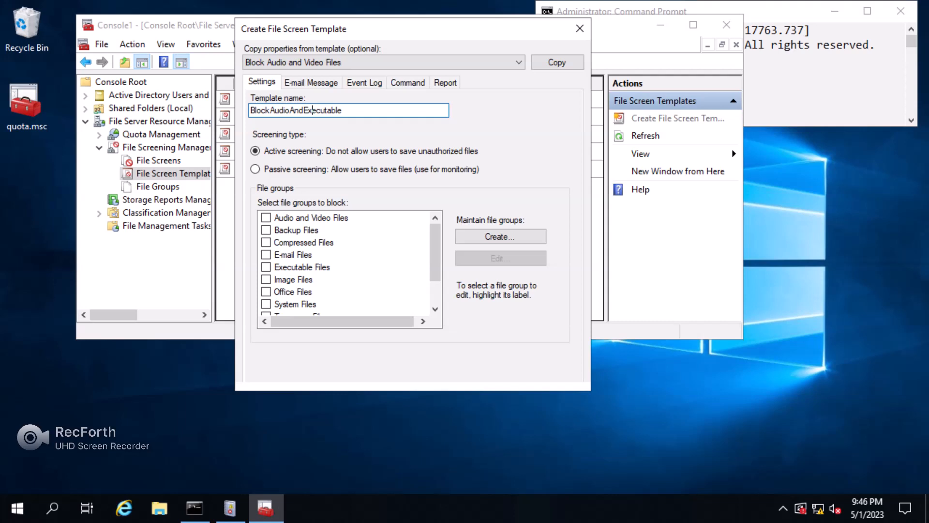
{"action": "left_click", "coordinate": [580, 28]}
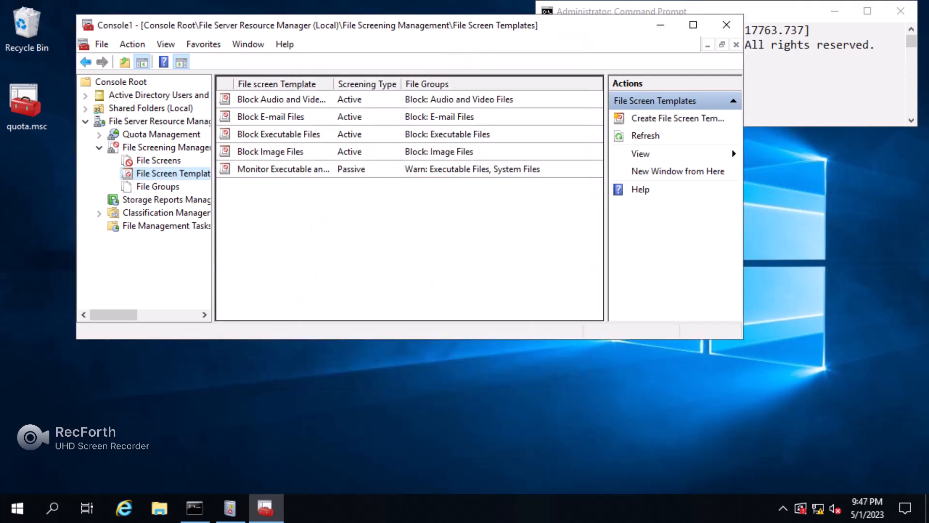
Start a new BlockAudioandExe template blocking Audio and Video Files and Executable Files.
{"action": "right_click", "coordinate": [187, 175]}
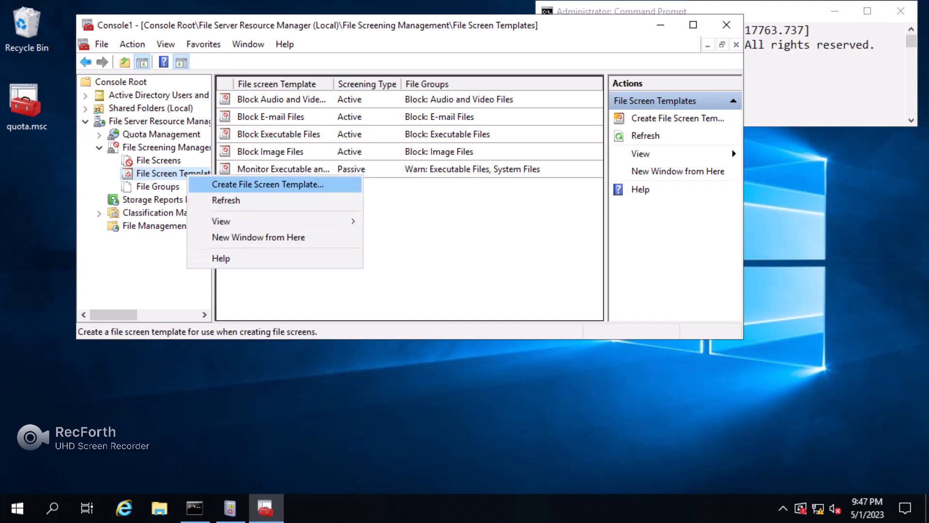
{"action": "key", "text": "Return"}
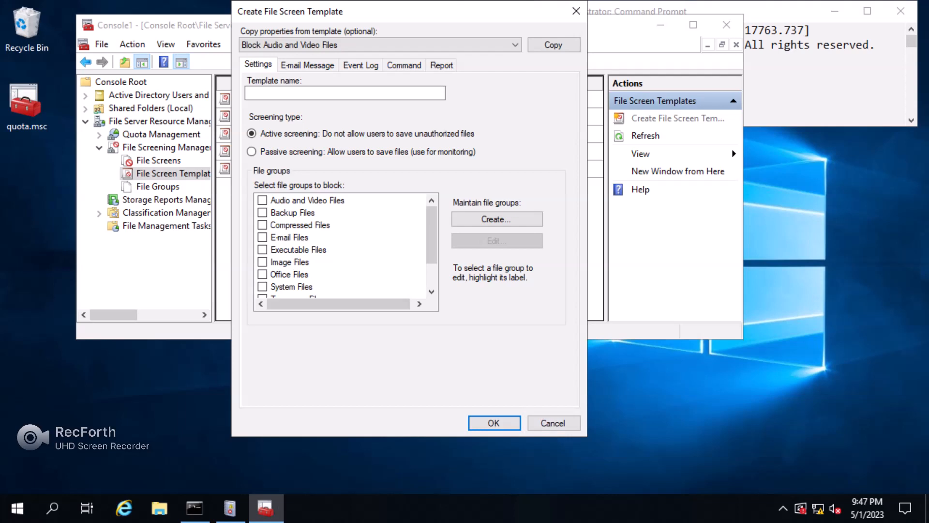
{"action": "left_click", "coordinate": [345, 93]}
{"action": "type", "text": "B"}
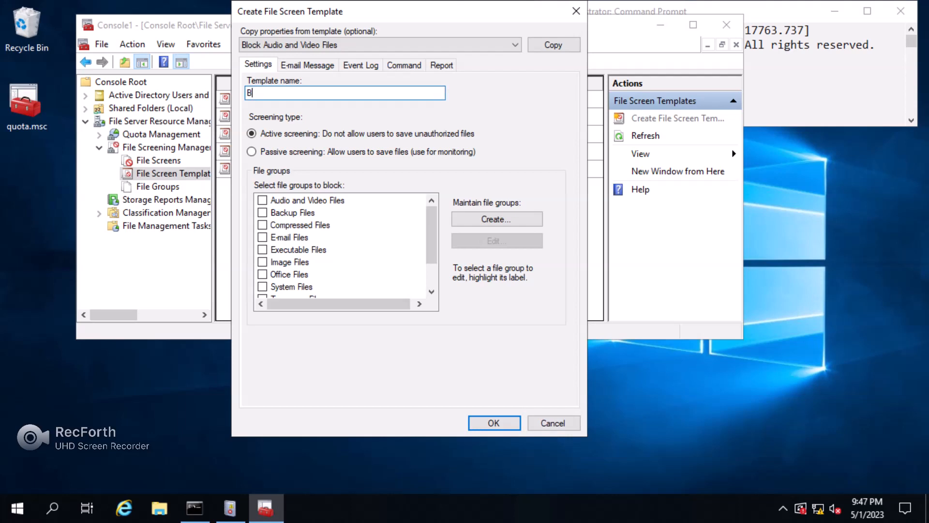
{"action": "type", "text": "lock AudioandExe"}
{"action": "left_click", "coordinate": [262, 200]}
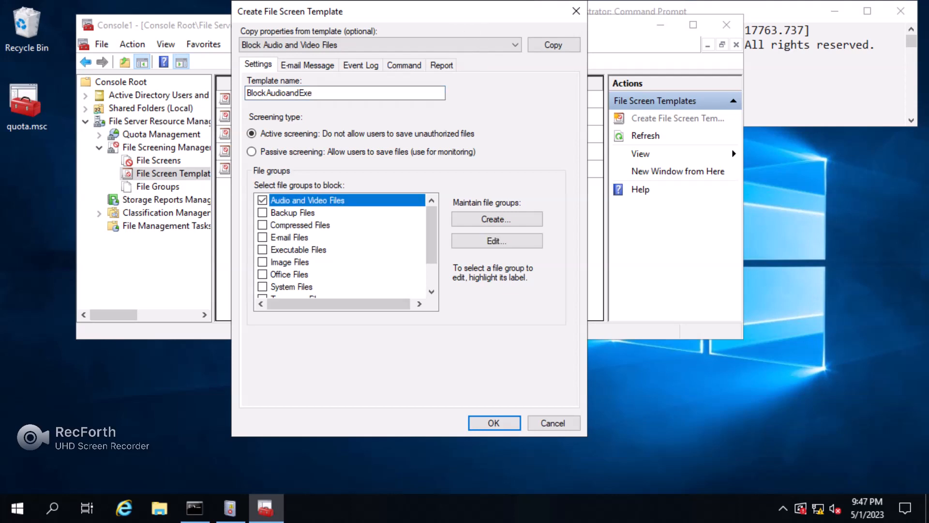
{"action": "left_click", "coordinate": [263, 250]}
{"action": "left_click", "coordinate": [307, 200]}
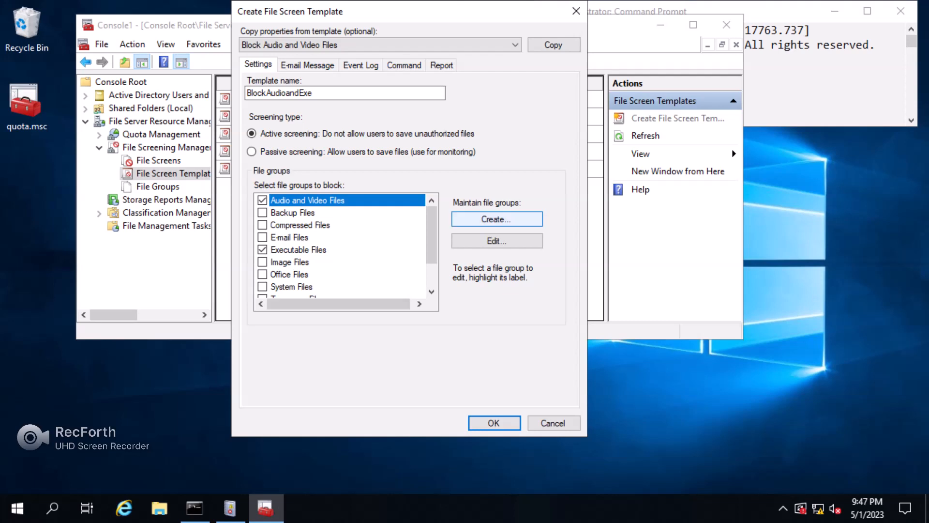
{"action": "left_click", "coordinate": [497, 241]}
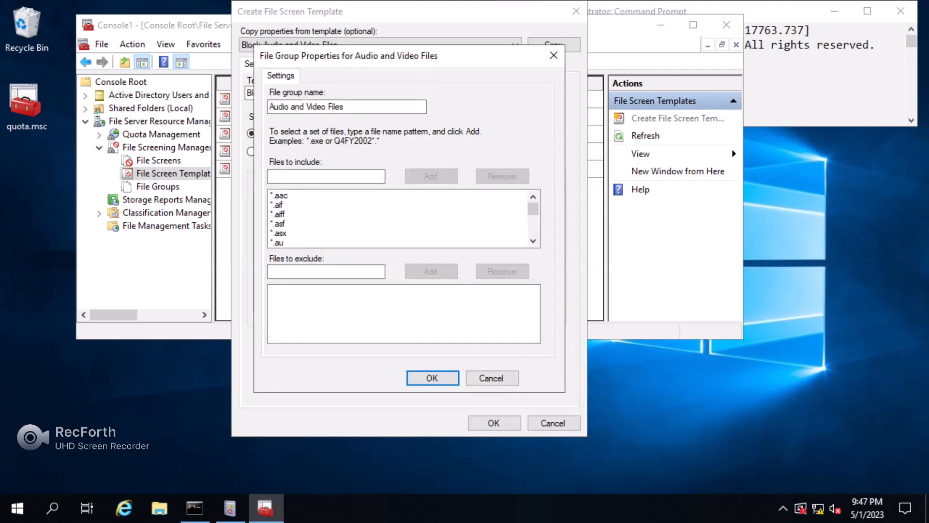
Try then clear an *.mp4 exclusion, leaving the group unchanged, and save BlockAudioandExe.
{"action": "left_click", "coordinate": [327, 177]}
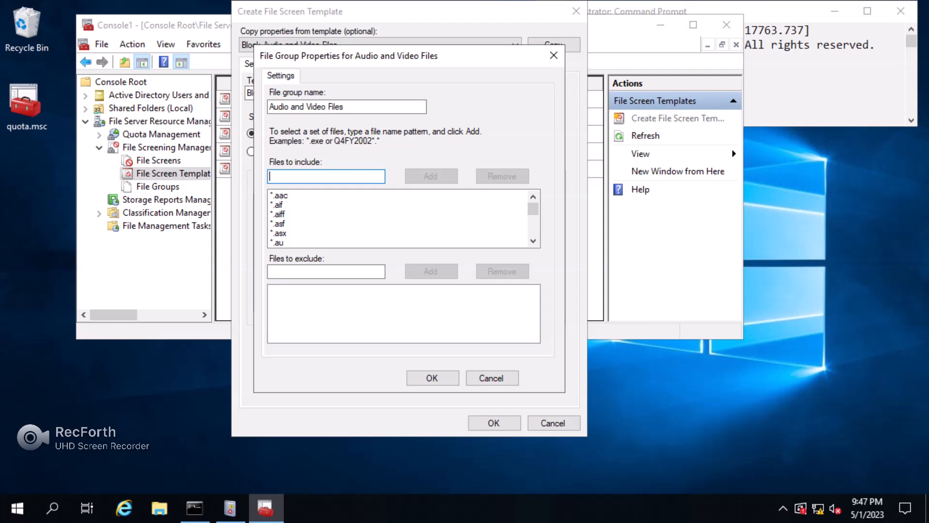
{"action": "left_click", "coordinate": [326, 271]}
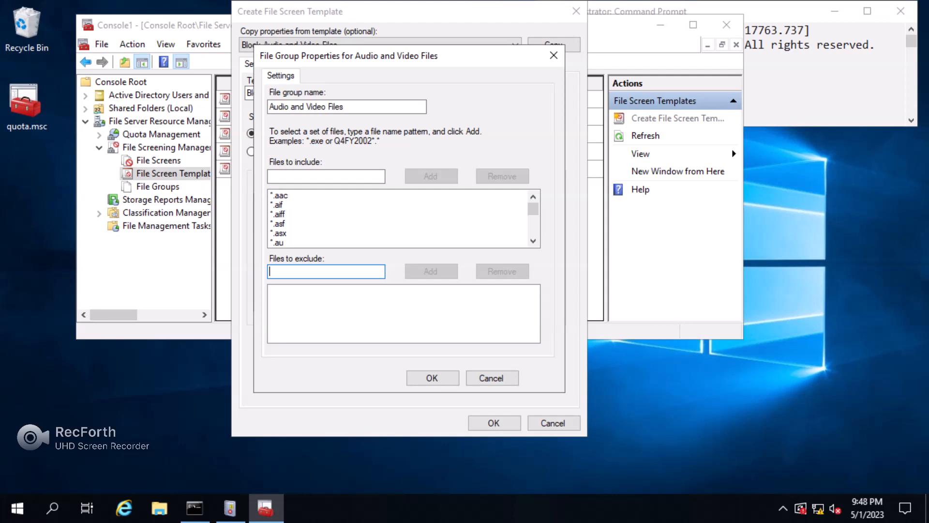
{"action": "type", "text": "*.mp"}
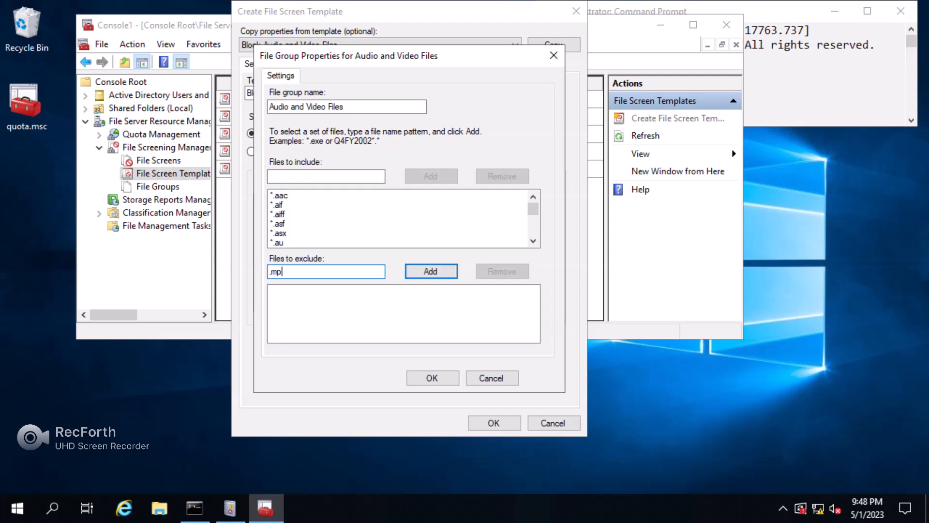
{"action": "type", "text": "4"}
{"action": "left_click", "coordinate": [269, 271]}
{"action": "type", "text": "*"}
{"action": "left_click", "coordinate": [289, 271]}
{"action": "key", "text": "BackSpace"}
{"action": "key", "text": "BackSpace"}
{"action": "key", "text": "BackSpace"}
{"action": "key", "text": "BackSpace"}
{"action": "key", "text": "BackSpace"}
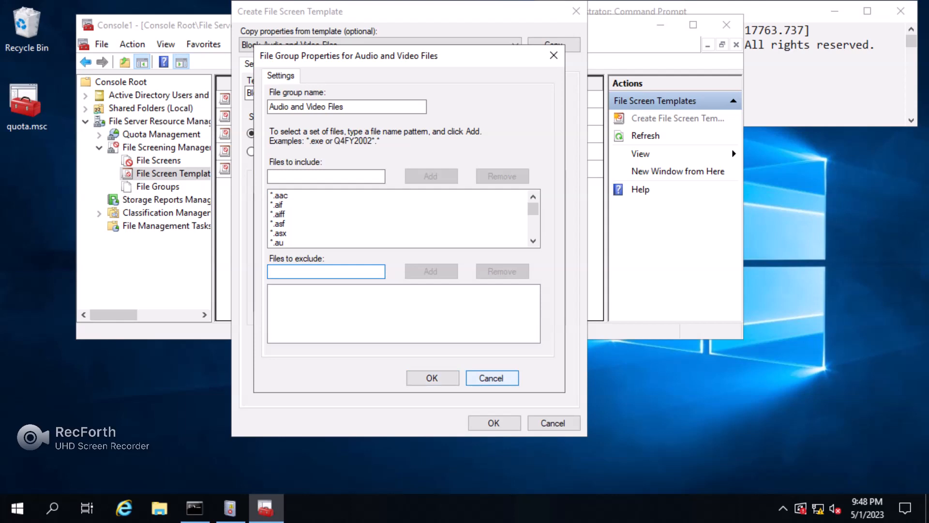
{"action": "left_click", "coordinate": [491, 377]}
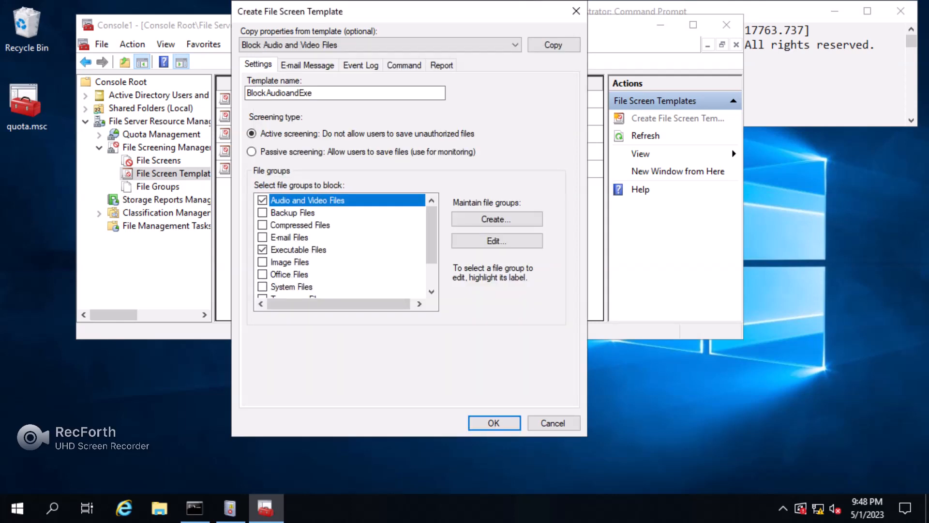
{"action": "key", "text": "Return"}
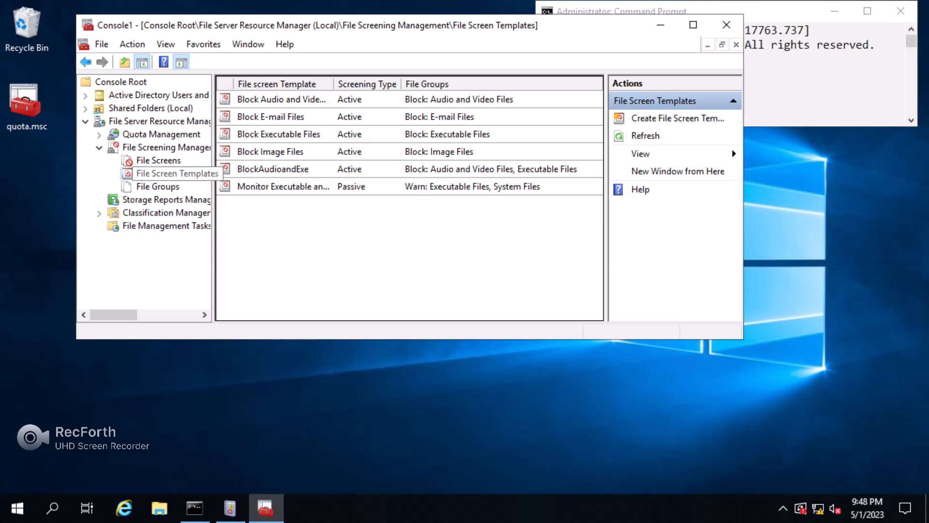
Start a new file screen with C:\QuotasandScreen as its path.
{"action": "left_click", "coordinate": [160, 160]}
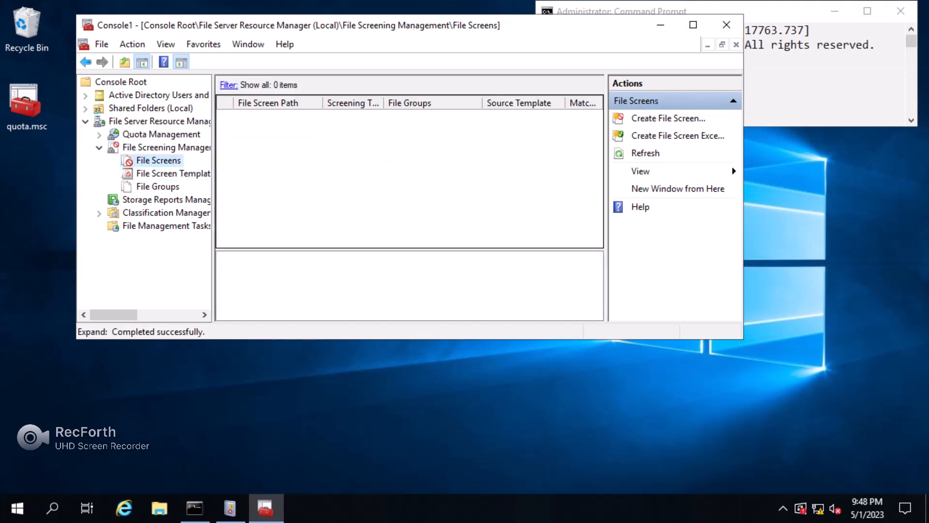
{"action": "right_click", "coordinate": [165, 161]}
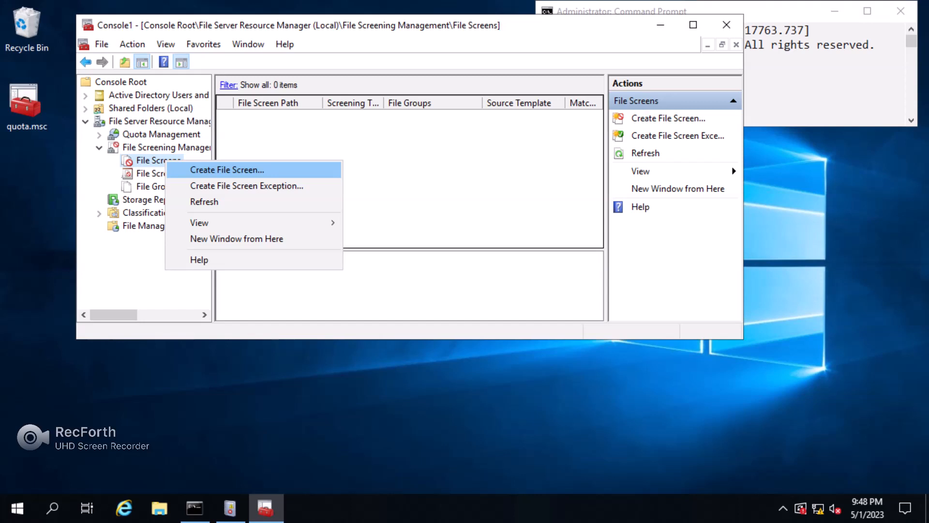
{"action": "key", "text": "Return"}
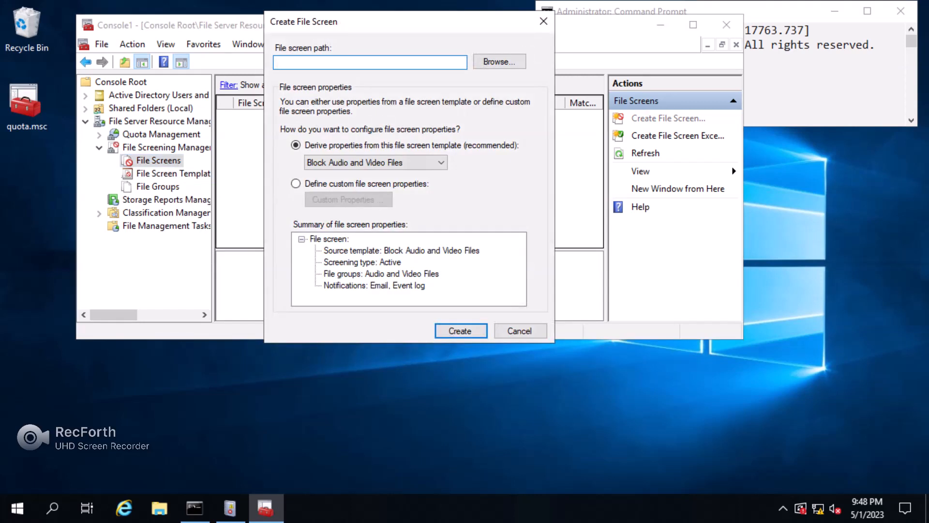
{"action": "key", "text": "Tab"}
{"action": "key", "text": "Return"}
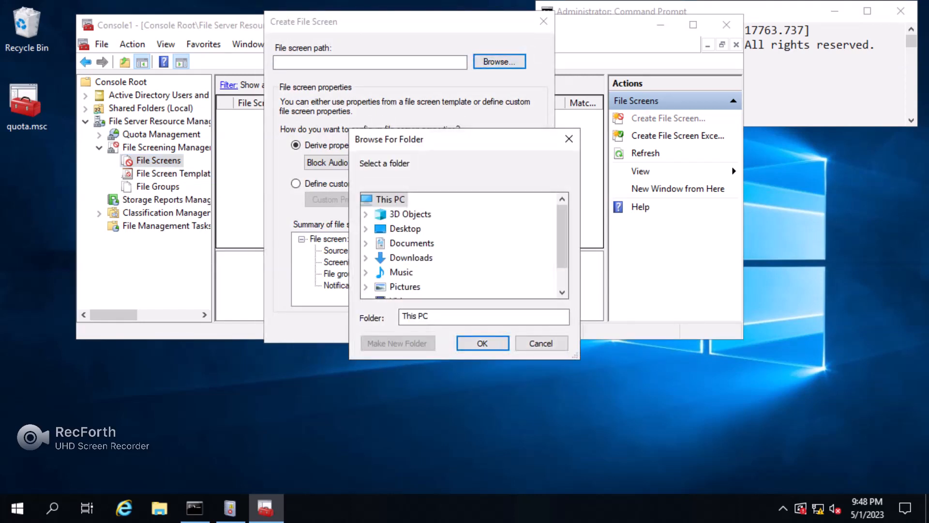
{"action": "scroll", "coordinate": [411, 285], "scroll_direction": "down", "scroll_amount": 1}
{"action": "left_click", "coordinate": [411, 287]}
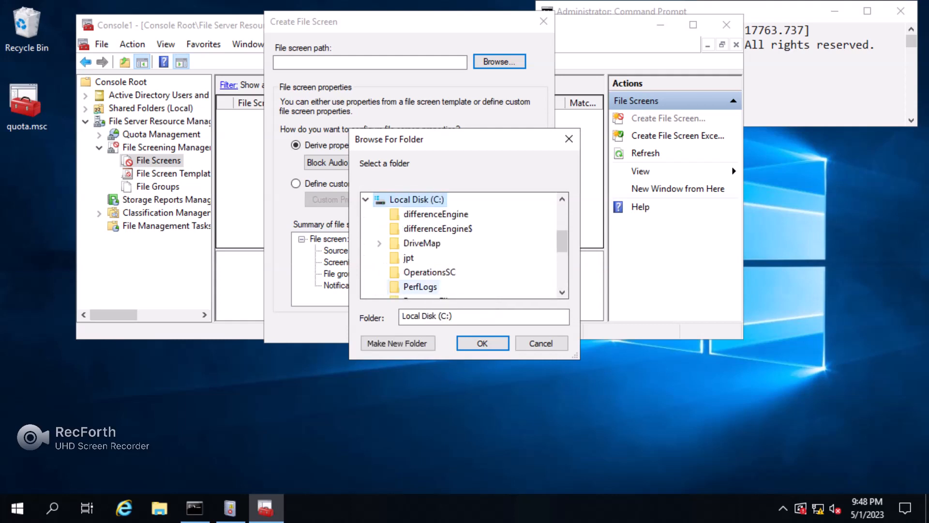
{"action": "scroll", "coordinate": [426, 271], "scroll_direction": "down", "scroll_amount": 3}
{"action": "left_click", "coordinate": [426, 272]}
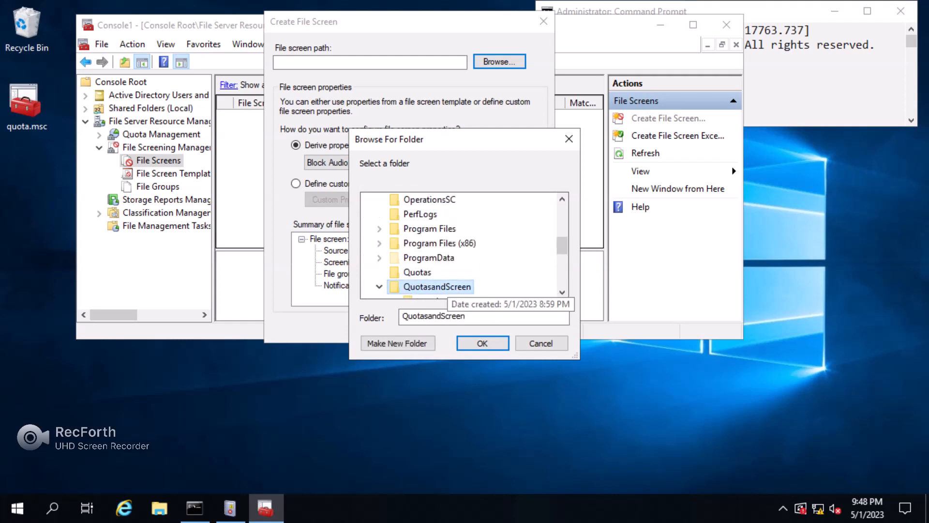
{"action": "left_click", "coordinate": [482, 343]}
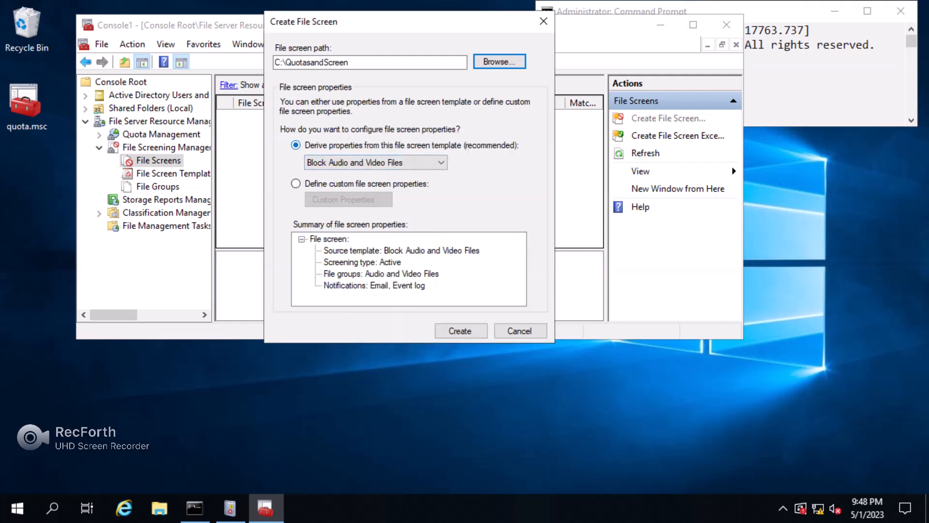
Base the file screen on BlockAudioandExe, create it, and exit full-screen.
{"action": "left_click", "coordinate": [377, 162]}
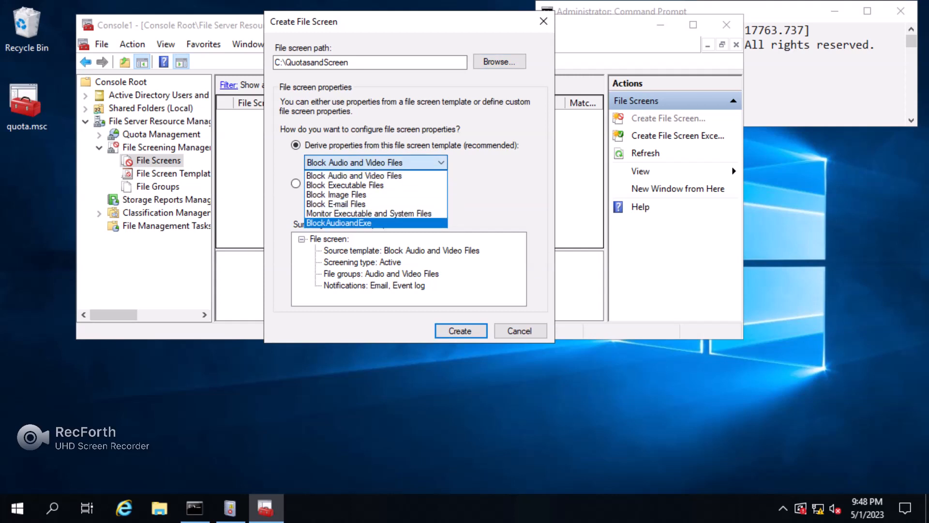
{"action": "key", "text": "Return"}
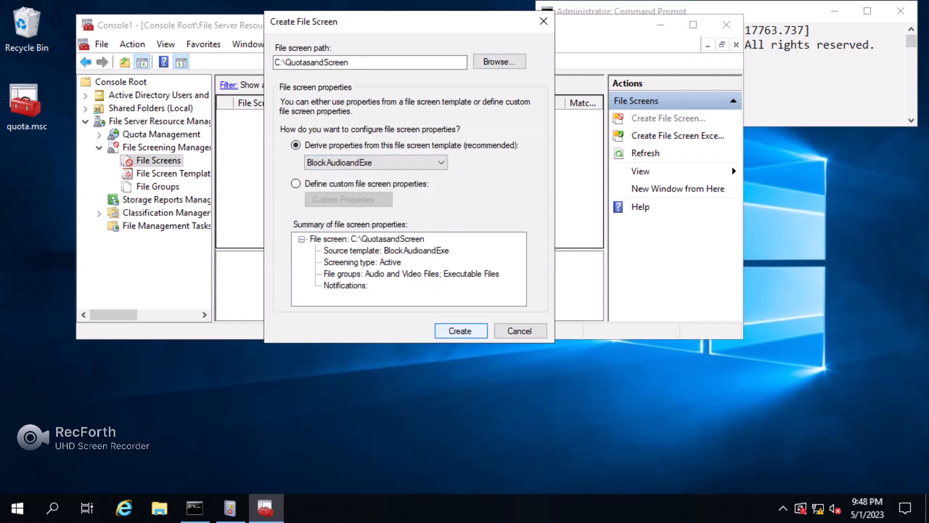
{"action": "key", "text": "Return"}
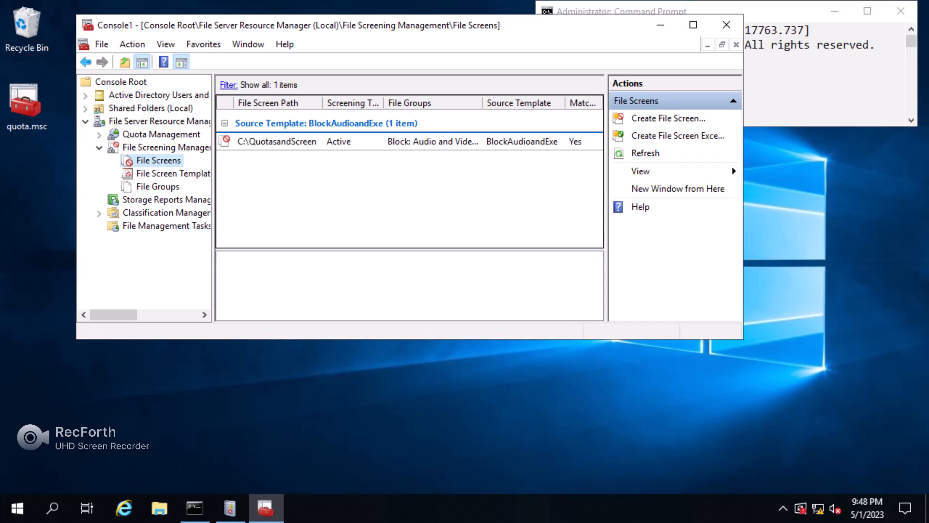
{"action": "key", "text": "Escape"}
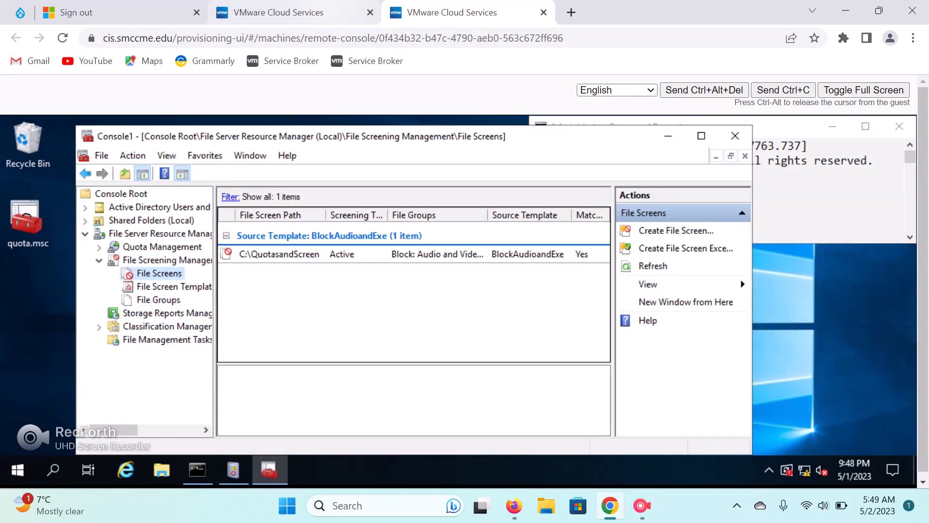
On the client, delete userdata from Z: and select all six local userdata files.
{"action": "left_click", "coordinate": [291, 12]}
{"action": "right_click", "coordinate": [386, 215]}
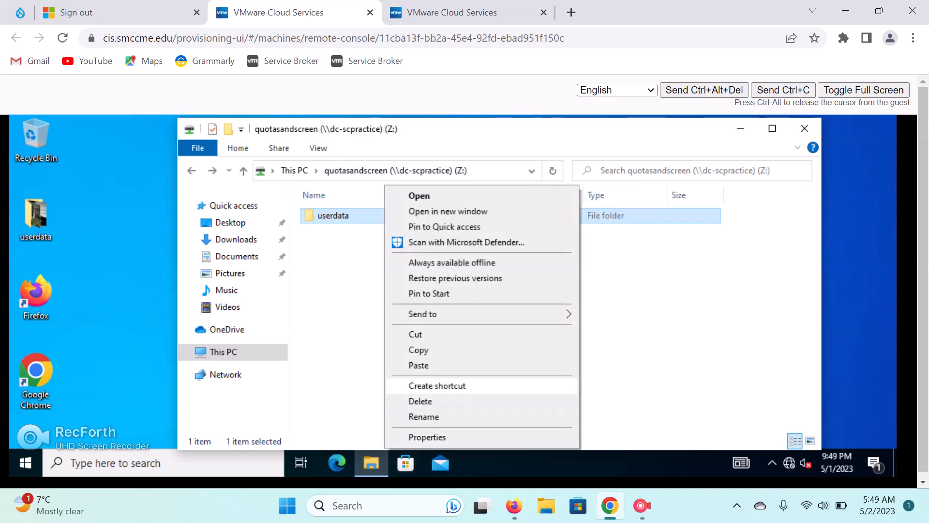
{"action": "left_click", "coordinate": [420, 401]}
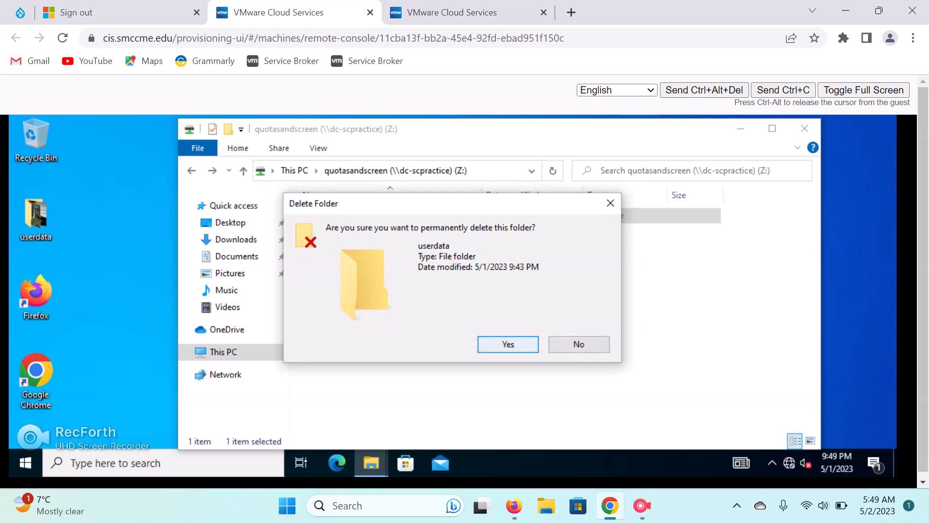
{"action": "left_click", "coordinate": [508, 344]}
{"action": "double_click", "coordinate": [36, 218]}
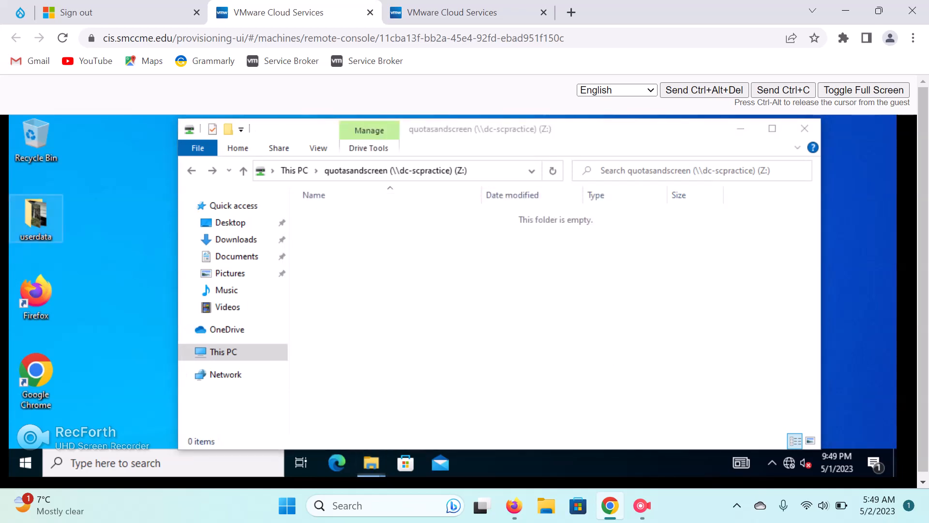
{"action": "left_click_drag", "start_coordinate": [437, 334], "coordinate": [406, 221]}
Check the properties of the six selected userdata files.
{"action": "right_click", "coordinate": [406, 221]}
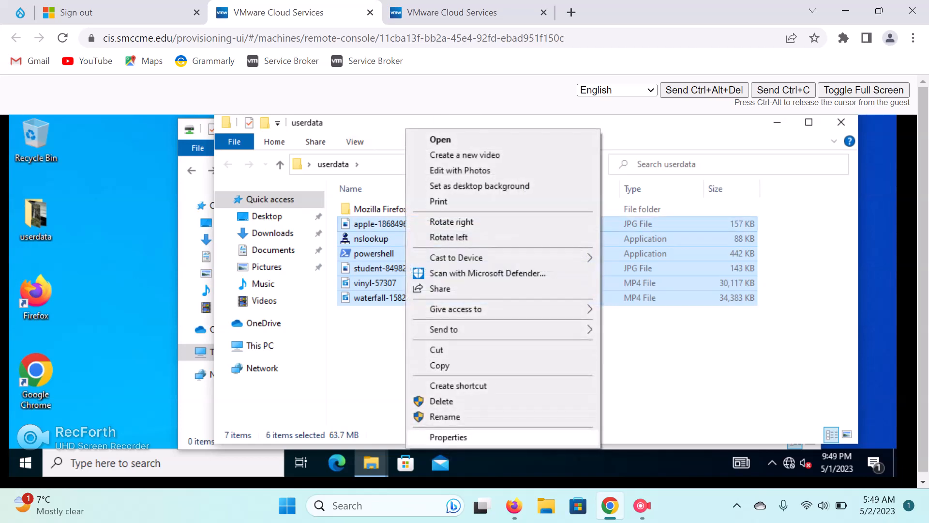
{"action": "left_click", "coordinate": [448, 437]}
{"action": "left_click_drag", "start_coordinate": [500, 126], "coordinate": [121, 126]}
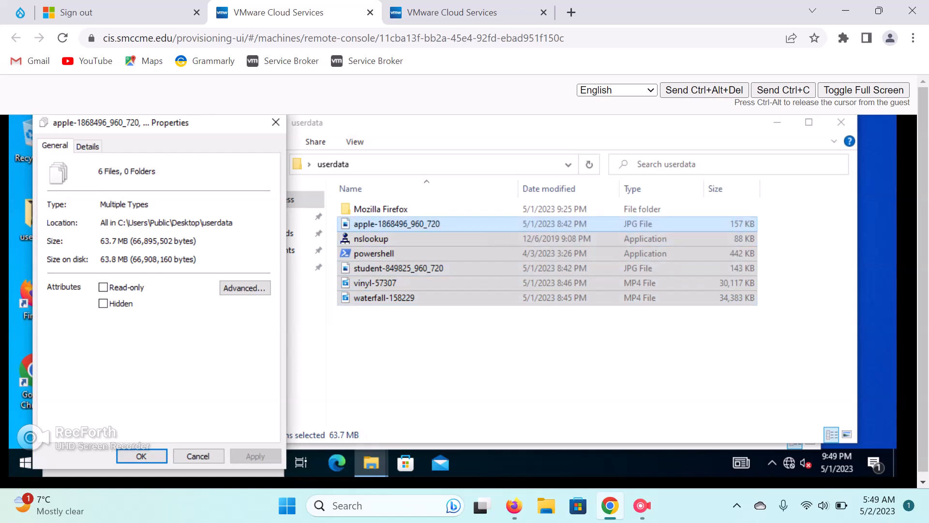
Copy the six userdata files and paste them into the Z: drive.
{"action": "right_click", "coordinate": [457, 224]}
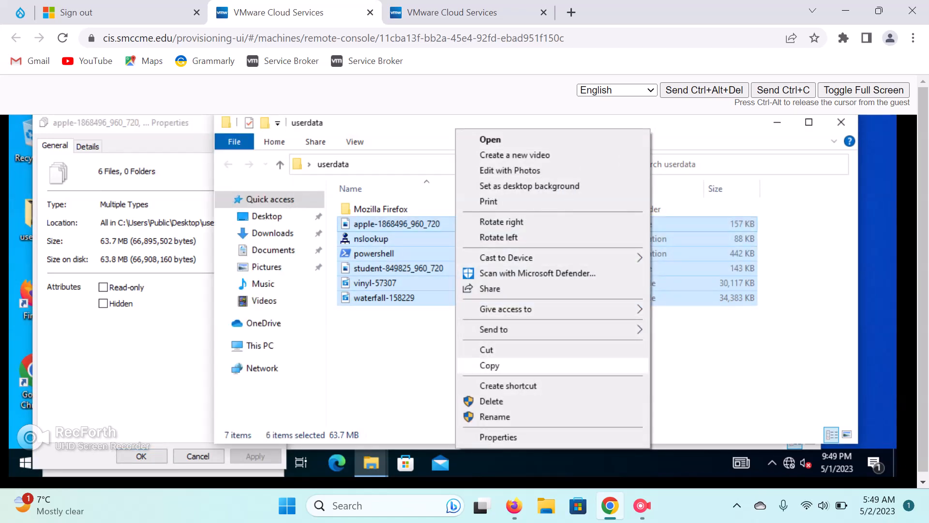
{"action": "left_click", "coordinate": [489, 365]}
{"action": "left_click", "coordinate": [777, 122]}
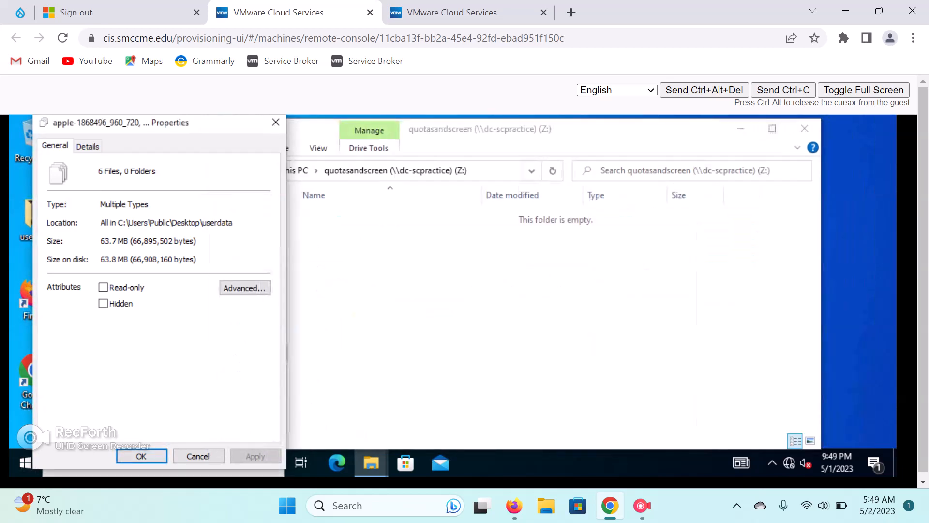
{"action": "right_click", "coordinate": [351, 239]}
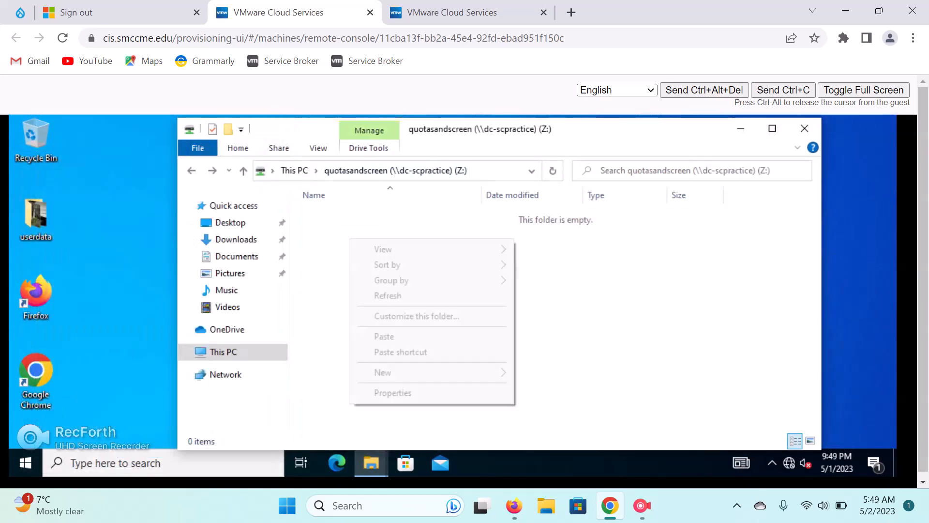
{"action": "left_click", "coordinate": [384, 337]}
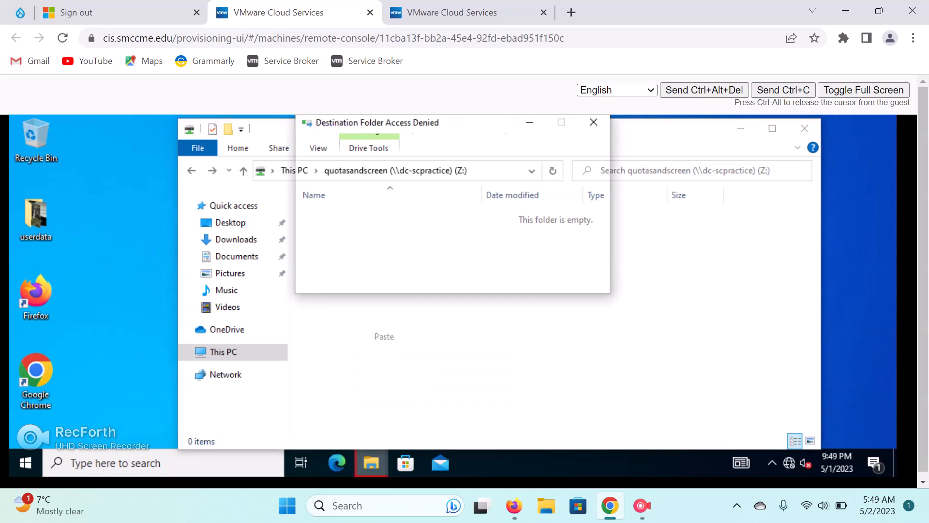
Skip every access-denied file for all items, leaving only the two JPGs.
{"action": "left_click_drag", "start_coordinate": [449, 124], "coordinate": [488, 157]}
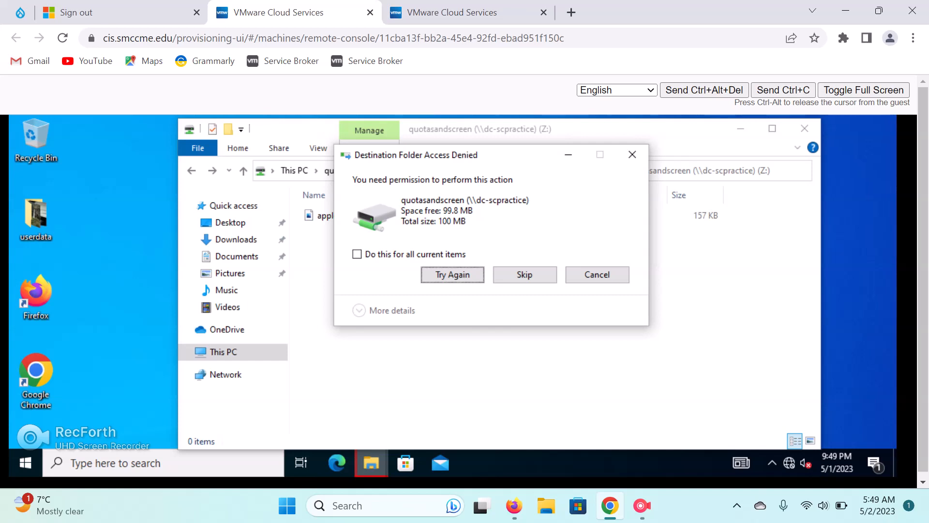
{"action": "key", "text": "Return"}
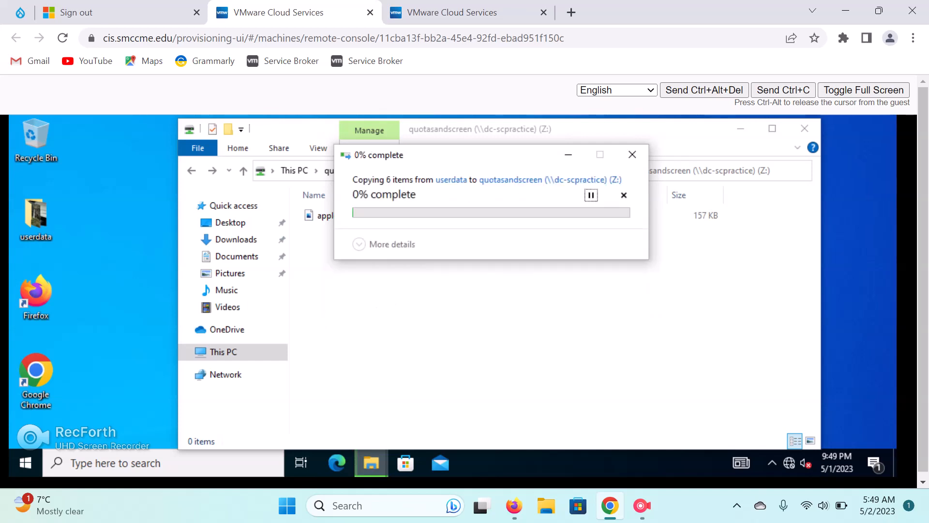
{"action": "key", "text": "shift+Tab"}
{"action": "key", "text": "space"}
{"action": "key", "text": "Tab"}
{"action": "key", "text": "Return"}
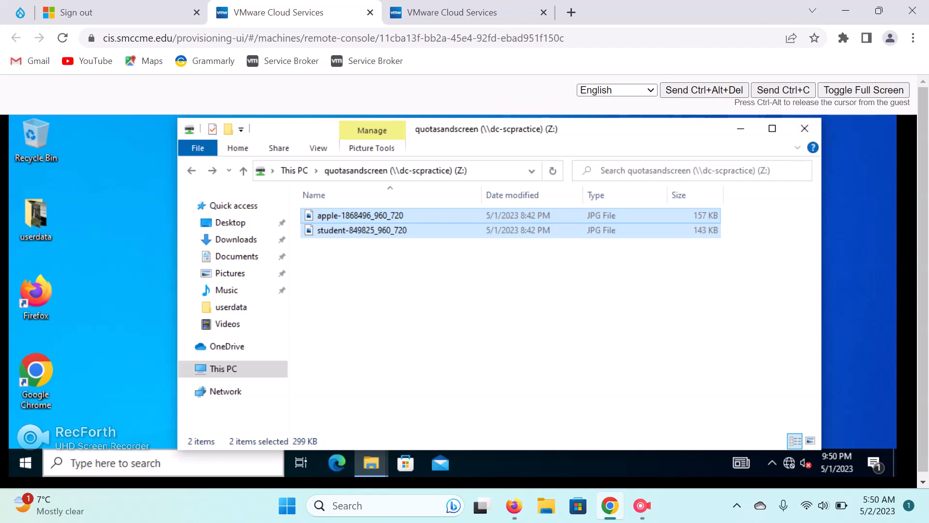
Run hostname in Command Prompt to confirm client C-SCPractice, then return to the server.
{"action": "left_click", "coordinate": [163, 463]}
{"action": "type", "text": "cmd"}
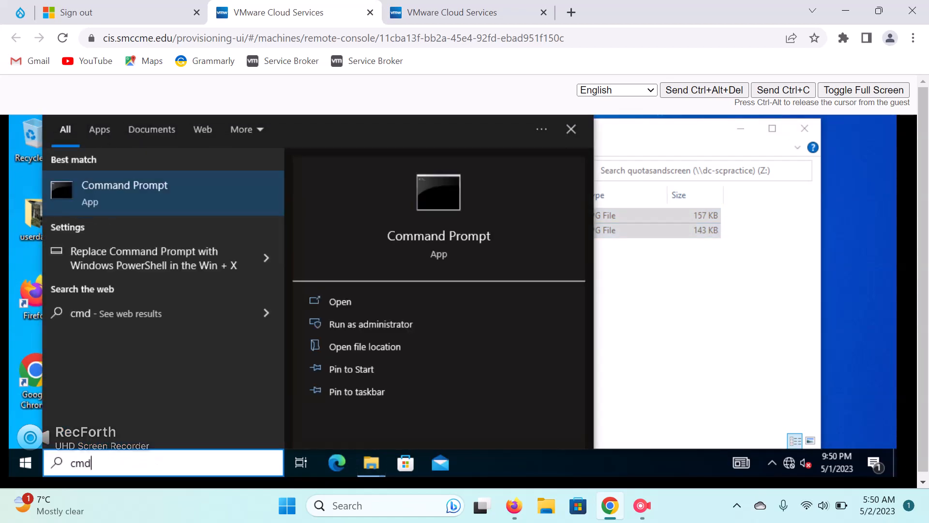
{"action": "key", "text": "Return"}
{"action": "type", "text": "hostname"}
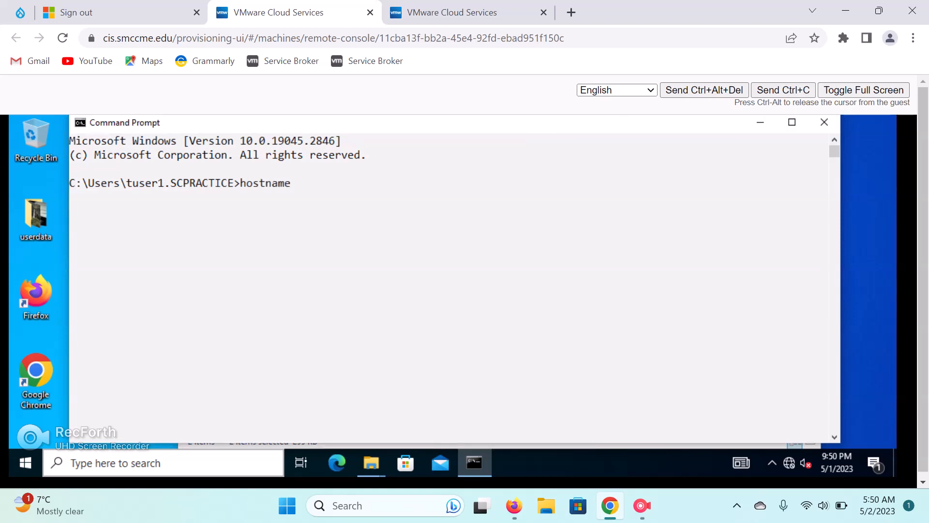
{"action": "key", "text": "Return"}
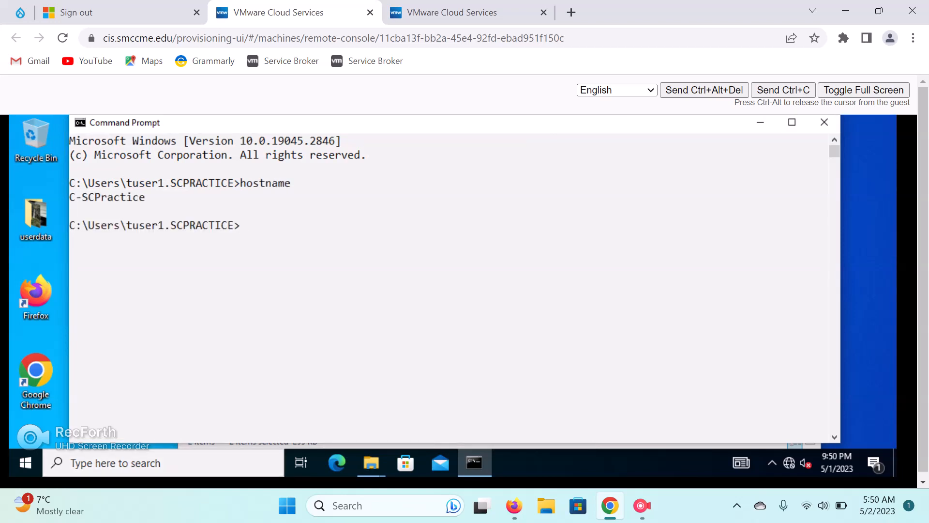
{"action": "key", "text": "ctrl+Tab"}
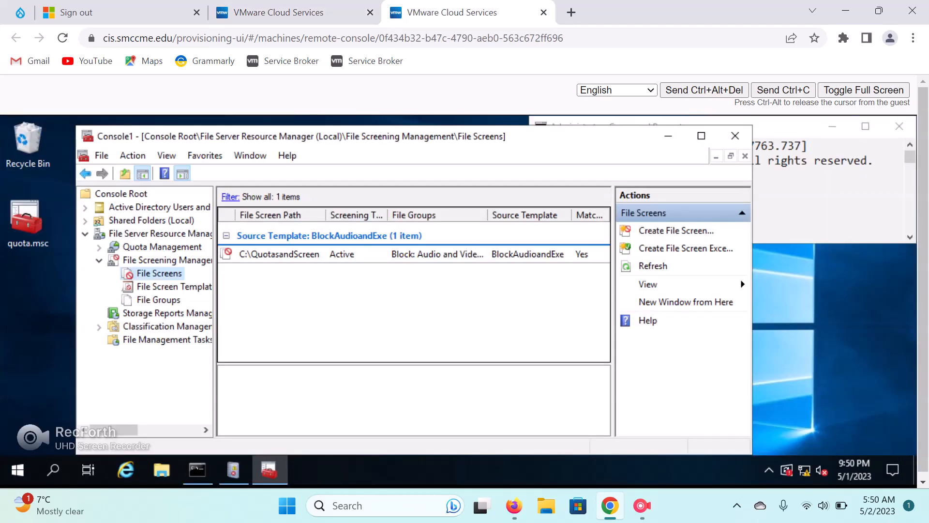
Switch to the server's Administrator Command Prompt, then minimize the Chrome browser to reveal the local desktop.
{"action": "key", "text": "alt+Tab"}
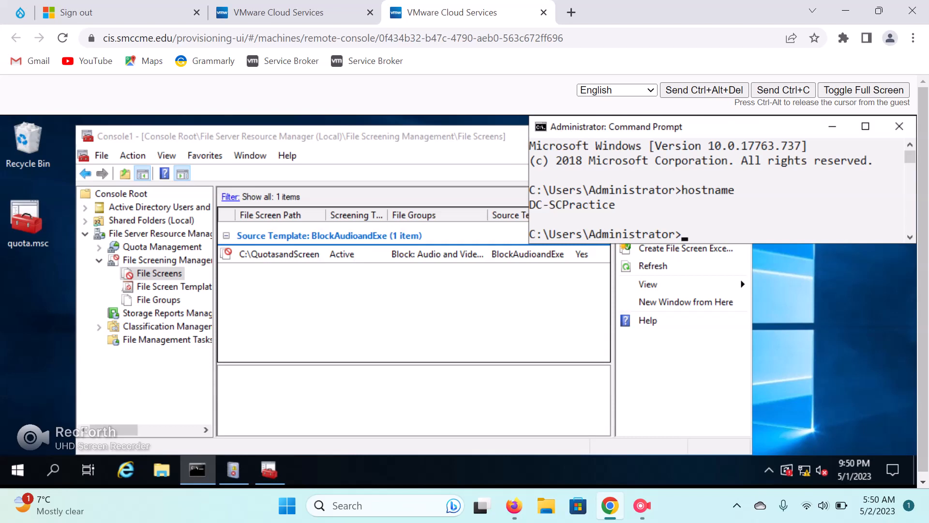
{"action": "left_click", "coordinate": [846, 11]}
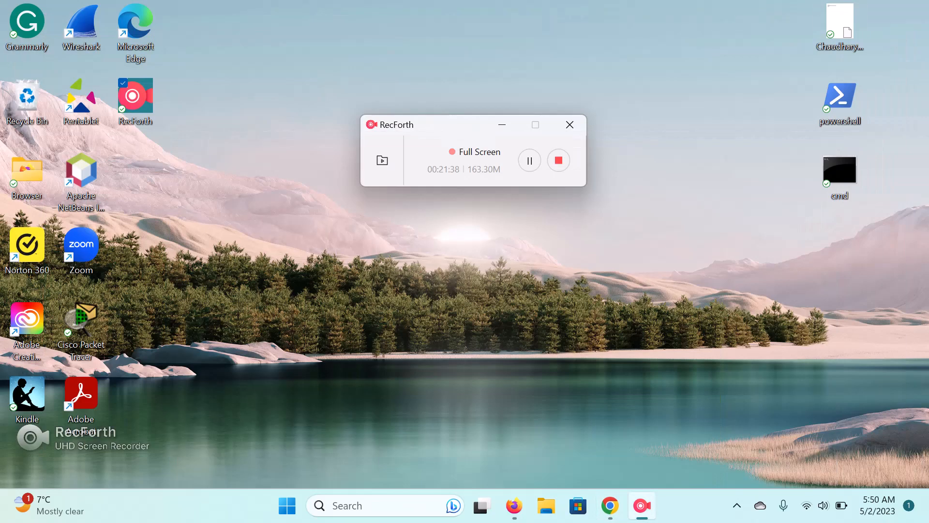